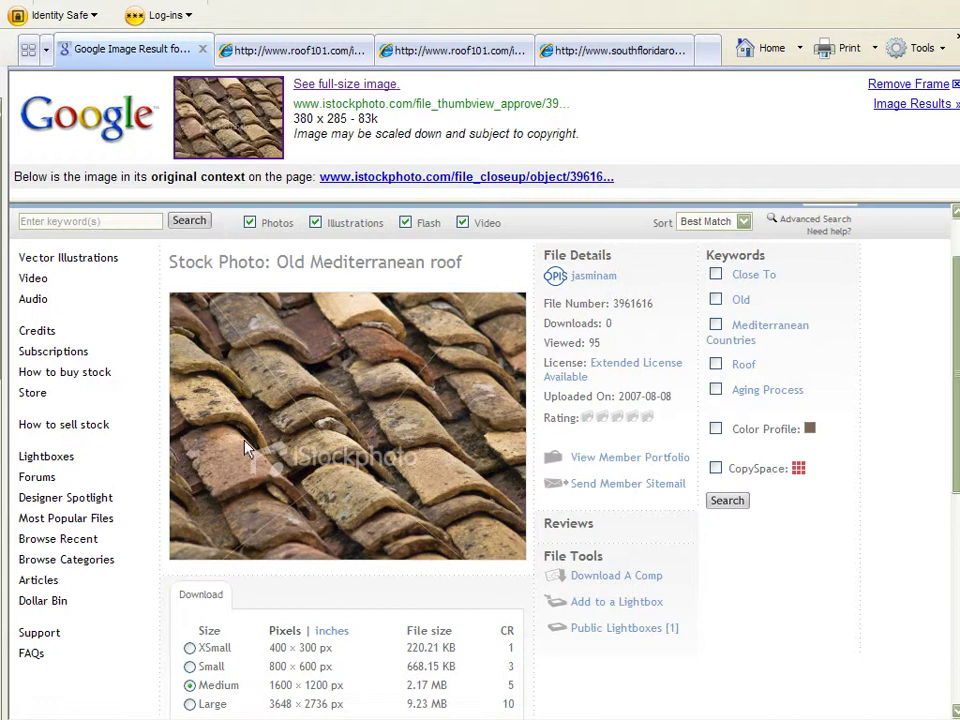
- Examine the reference photos of Mediterranean tile roofs in the browser, close all its tabs and switch to Hexagon
left_click(283, 52)
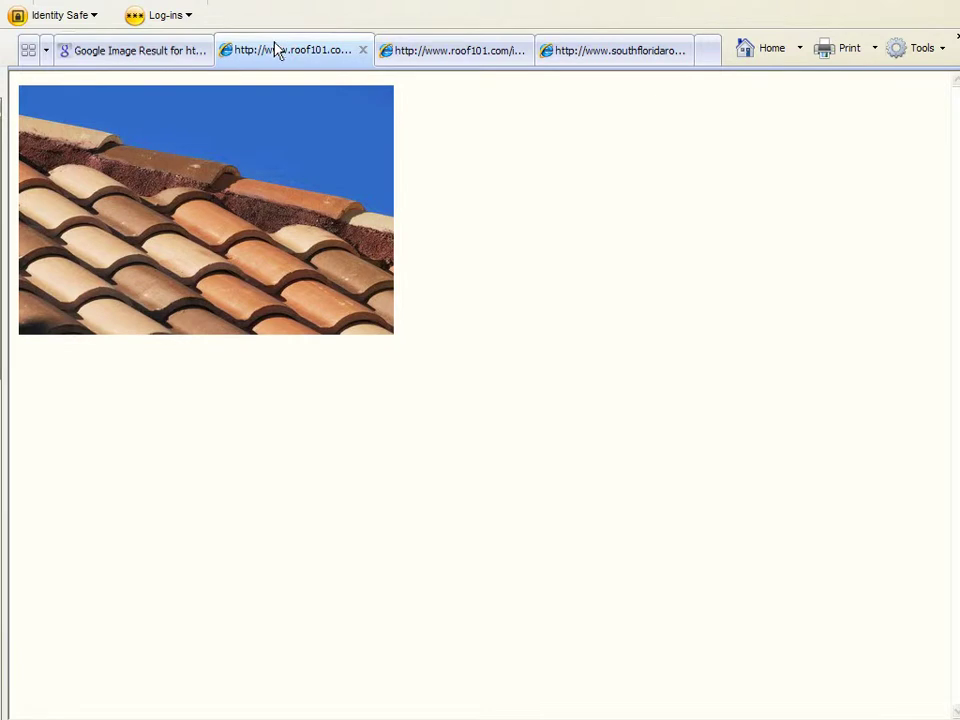
left_click(411, 58)
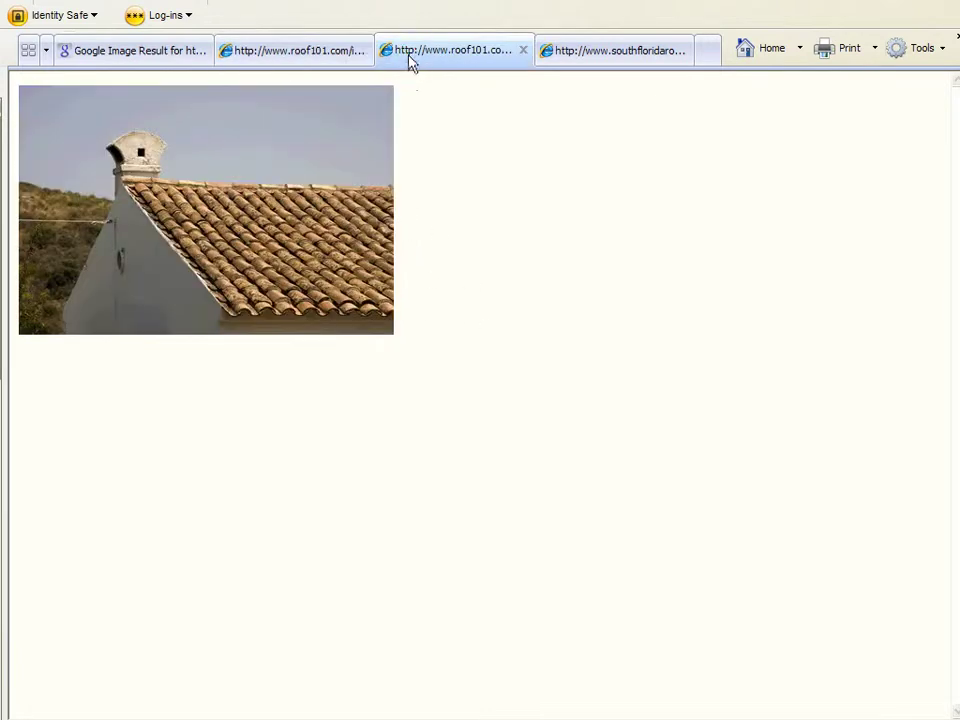
left_click(592, 58)
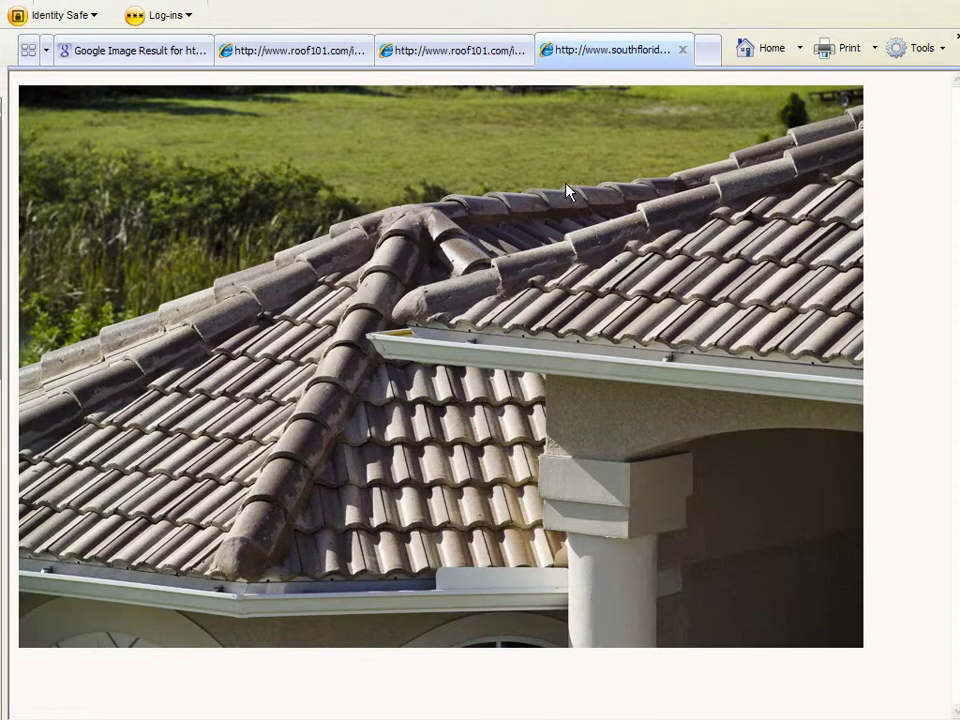
key("alt+F4")
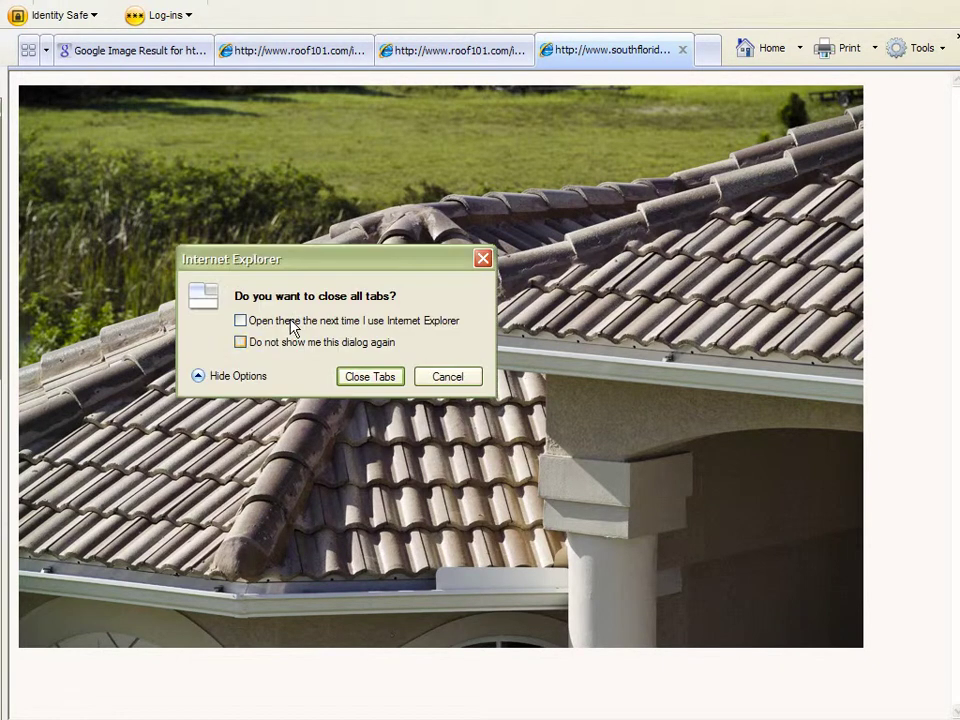
left_click(358, 377)
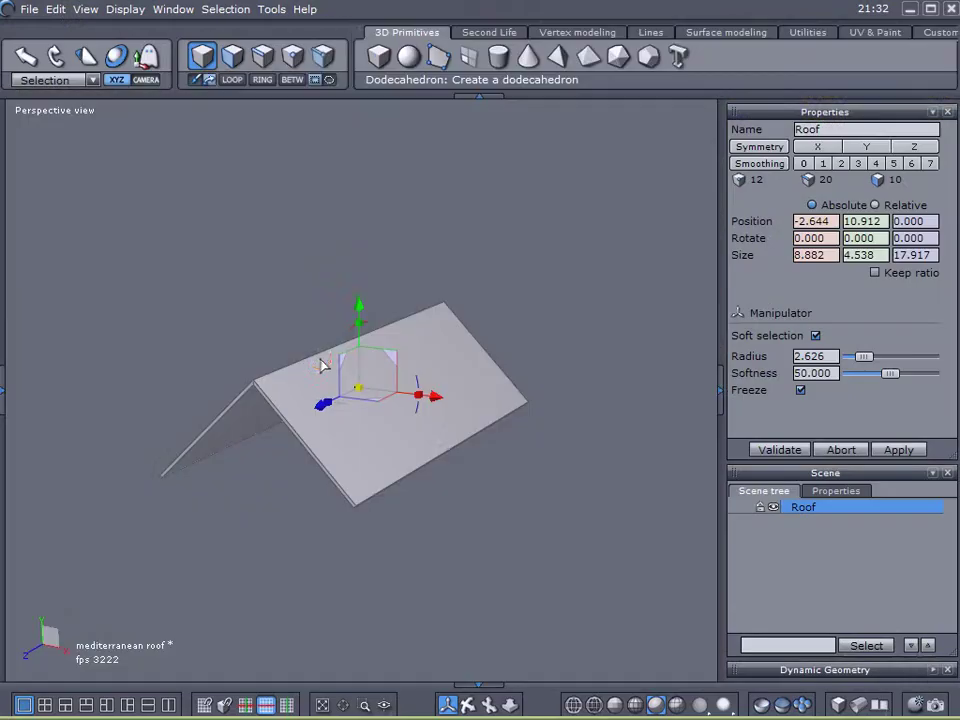
- Lock the Roof object and start a grid beside it, seen from above, with cells about 5 by 19 units
middle_click_drag(252, 462, 315, 354)
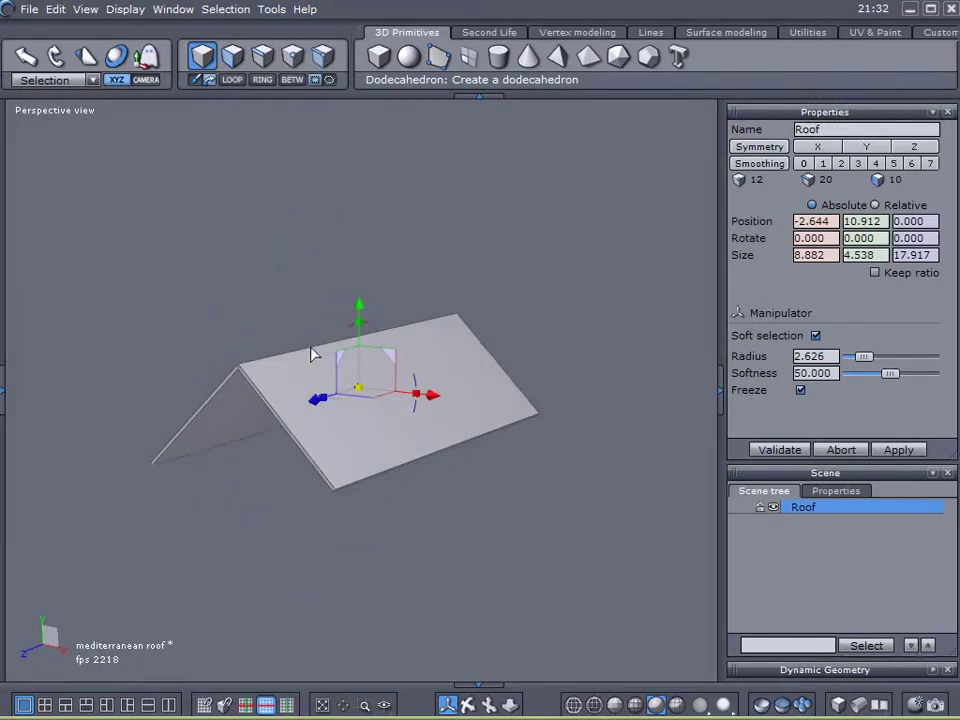
left_click(760, 507)
middle_click_drag(283, 487, 370, 618)
middle_click_drag(443, 491, 446, 451)
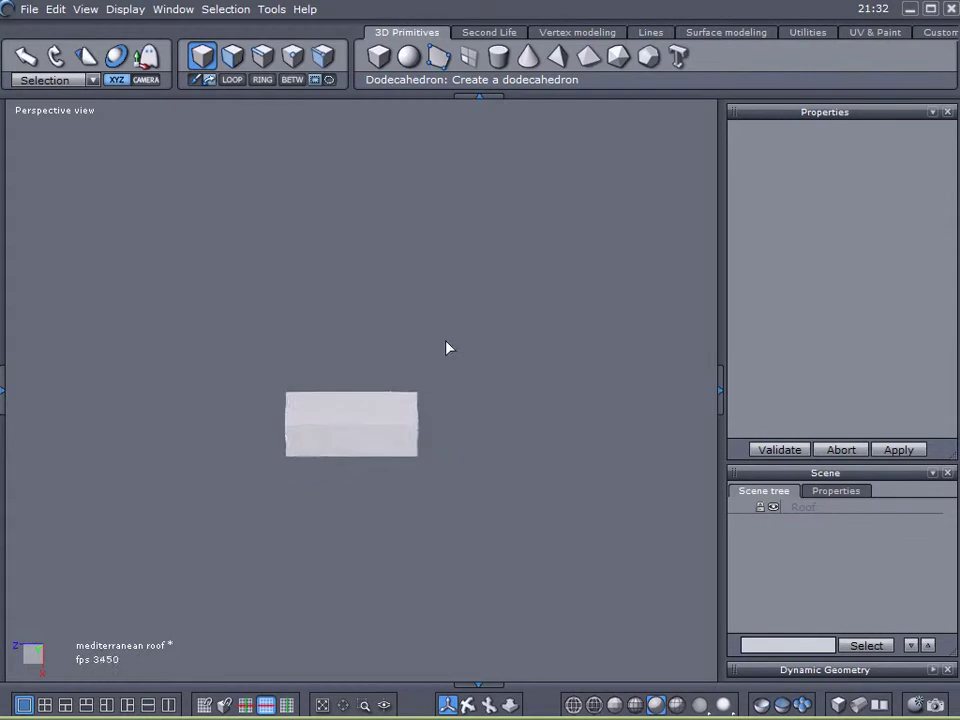
left_click(469, 63)
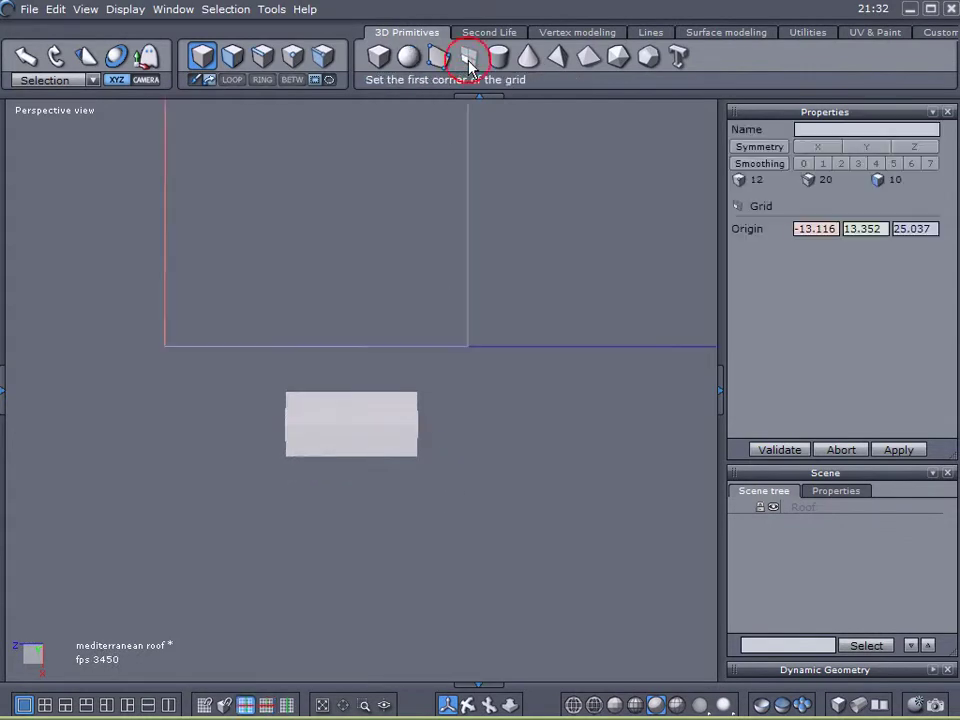
left_click(48, 211)
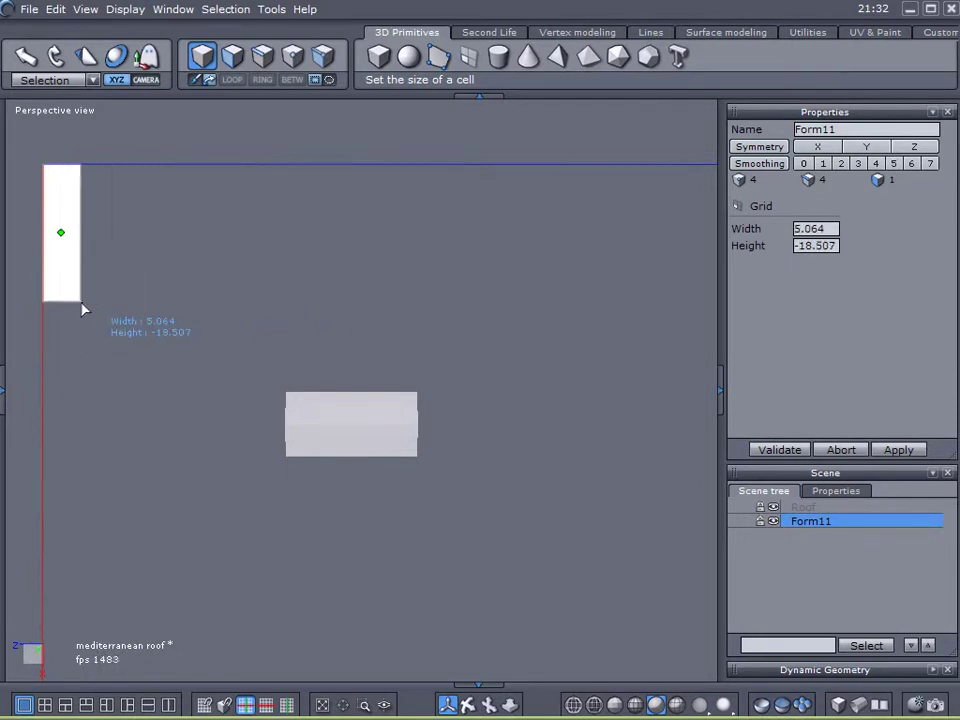
left_click(80, 307)
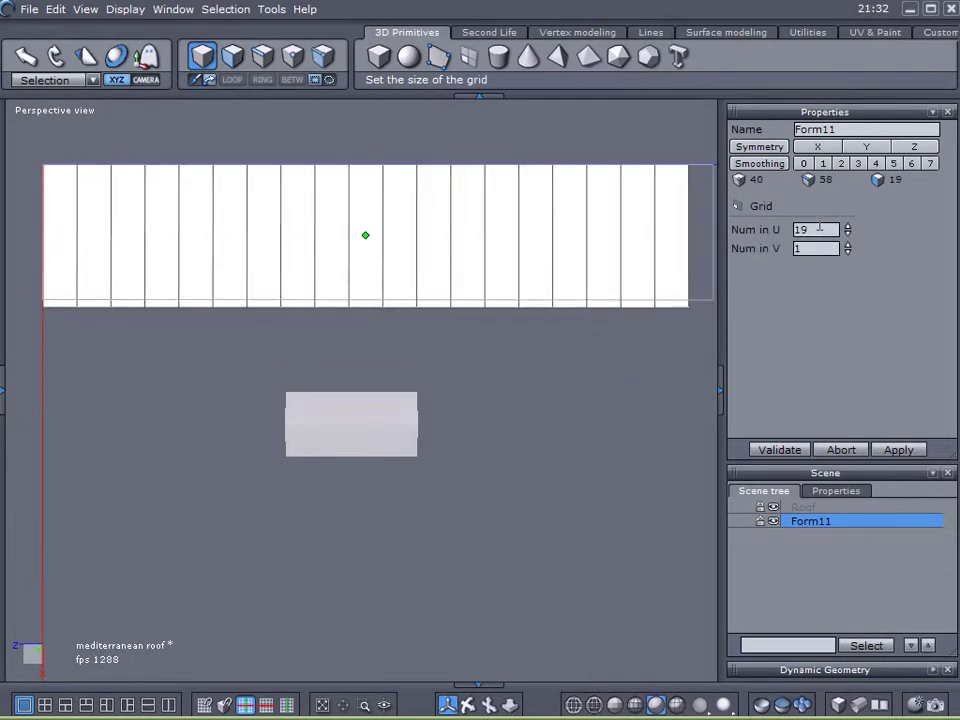
- Set the grid to 120 cells in U and 5 in V and validate it
left_click_drag(814, 232, 783, 242)
type("120")
double_click(803, 249)
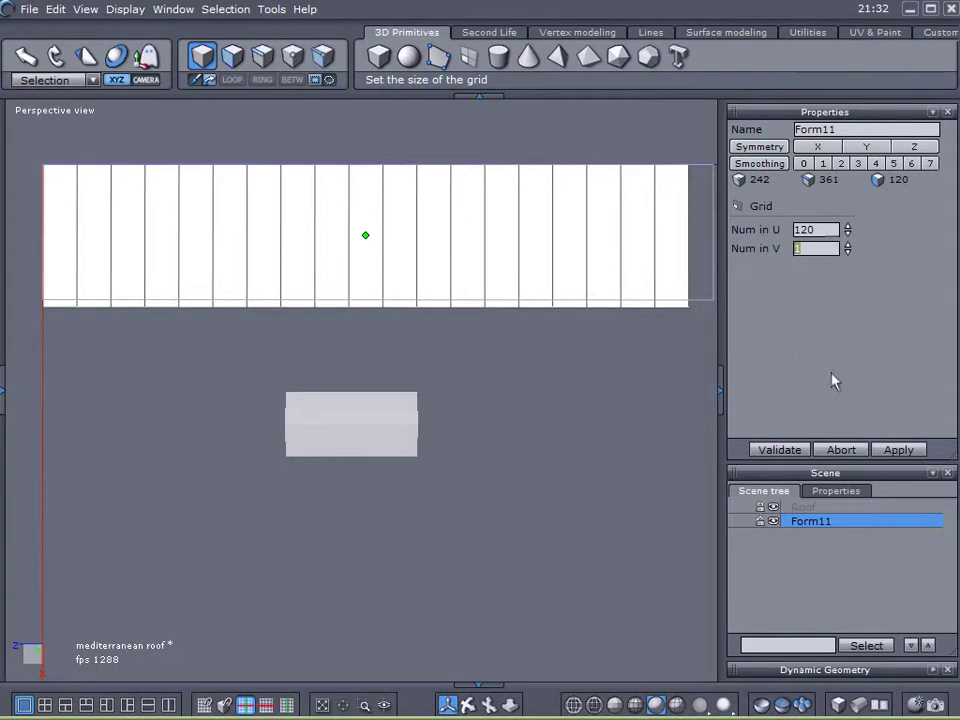
type("5")
left_click(780, 452)
- Move the grid near the roof, to about Y 11.9 and Z -13.1, and scale it down uniformly to about 11.5 by 65.3 units
scroll(490, 415, "down", 5)
left_click_drag(340, 476, 291, 194, "alt")
right_click_drag(420, 305, 236, 248, "alt")
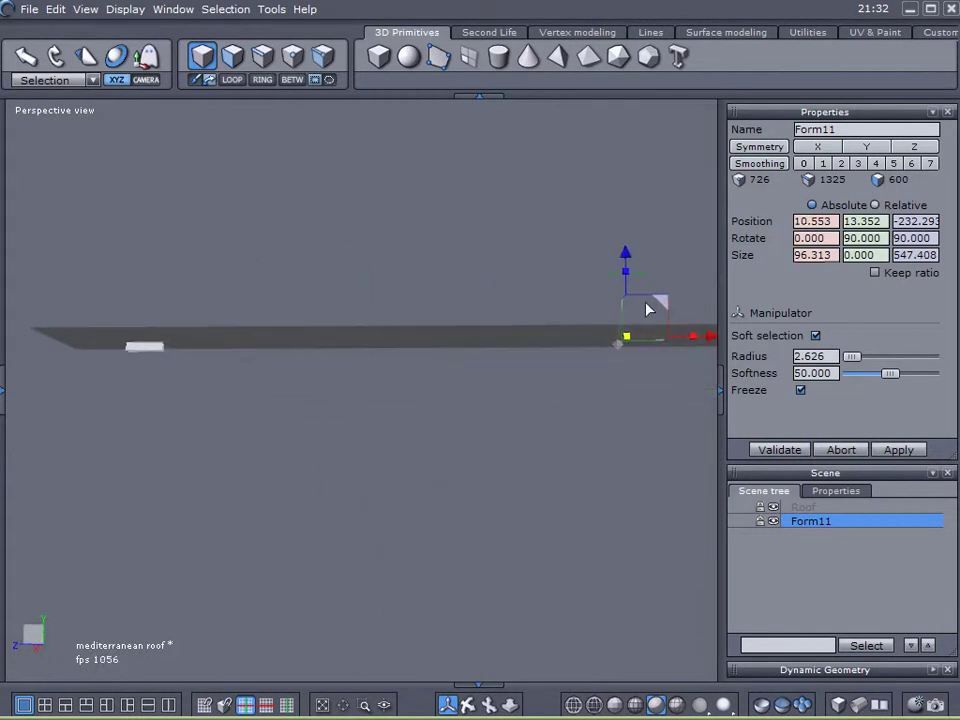
left_click_drag(651, 308, 199, 306)
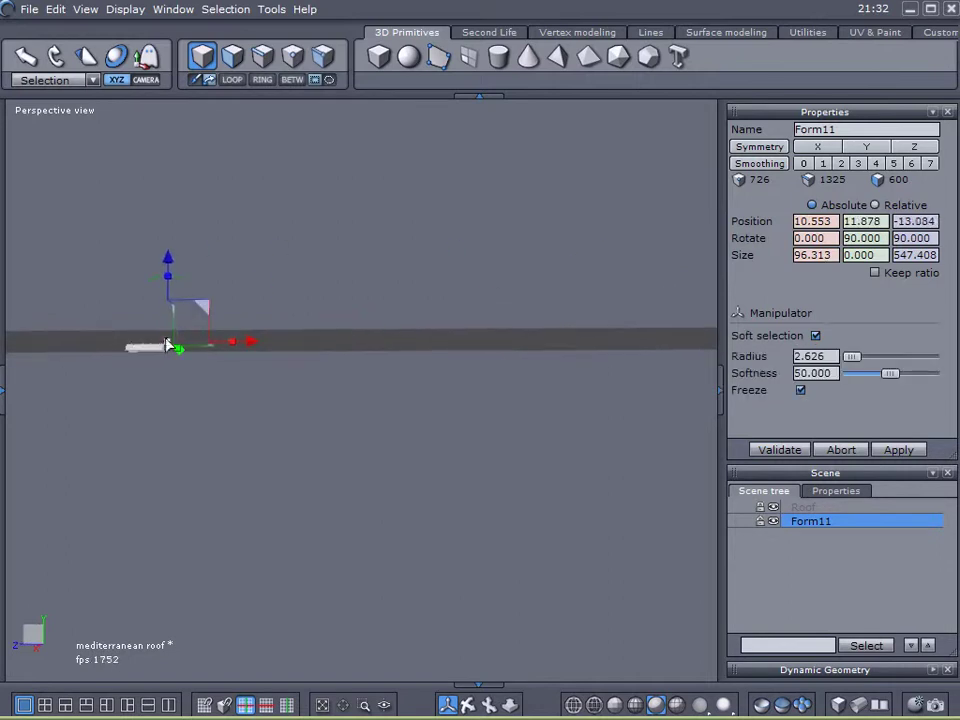
left_click_drag(168, 345, 131, 423)
- Scale the grid down to about 3.1 by 17.6 units and move it over the roof at about X -2.24, Z -1.47
right_click_drag(433, 406, 573, 329, "alt")
left_click_drag(420, 420, 411, 590, "alt")
scroll(236, 233, "up", 4)
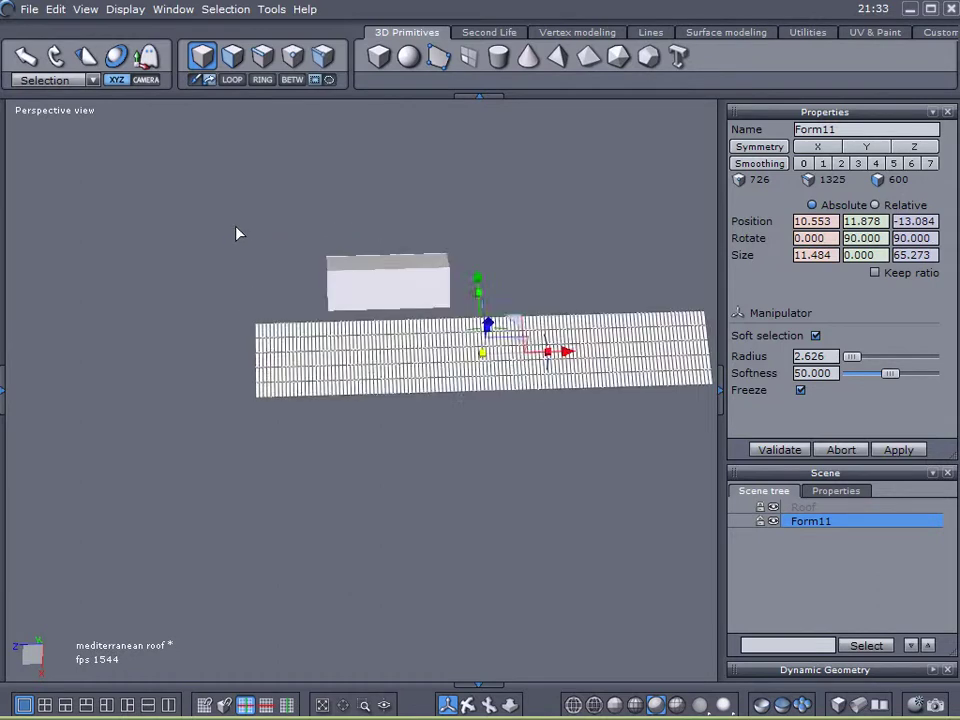
right_click_drag(236, 233, 396, 354)
left_click_drag(543, 318, 495, 206)
left_click_drag(621, 266, 489, 281)
scroll(398, 295, "up", 2)
left_click_drag(414, 274, 233, 279)
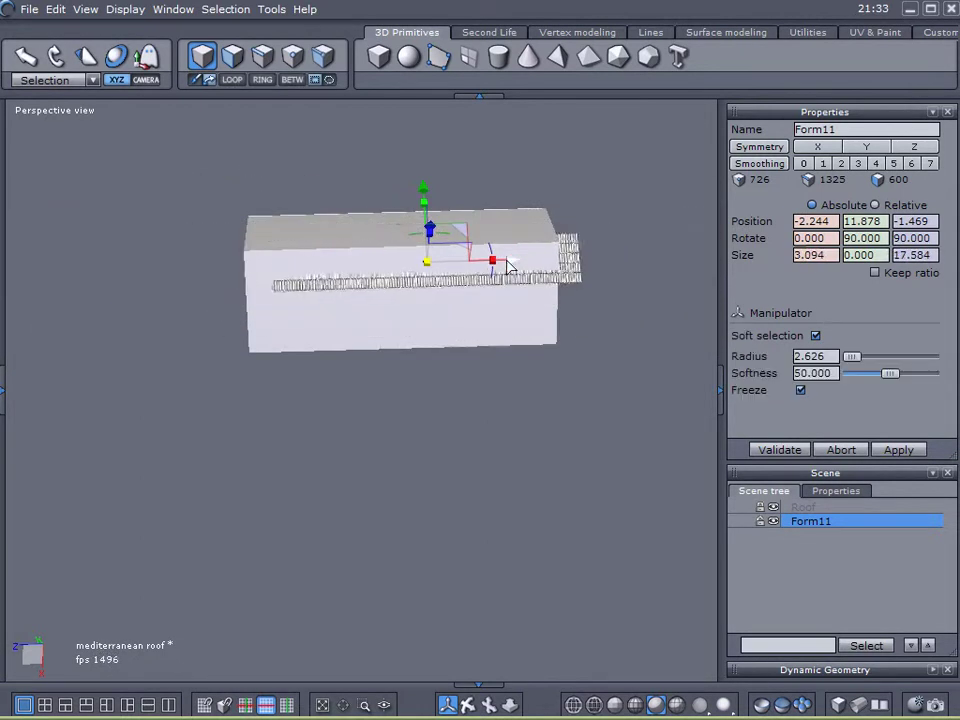
- Center the grid along the ridge at about Z -0.06 and raise it to ridge height at about Y 13.09
left_click_drag(509, 261, 469, 262)
left_click_drag(360, 353, 381, 160, "alt")
right_click_drag(313, 242, 386, 353)
scroll(368, 266, "up", 3)
left_click_drag(490, 222, 519, 226)
right_click_drag(446, 306, 448, 272)
scroll(448, 272, "up", 3)
scroll(446, 270, "down", 2)
scroll(446, 270, "up", 1)
right_click_drag(406, 333, 496, 244)
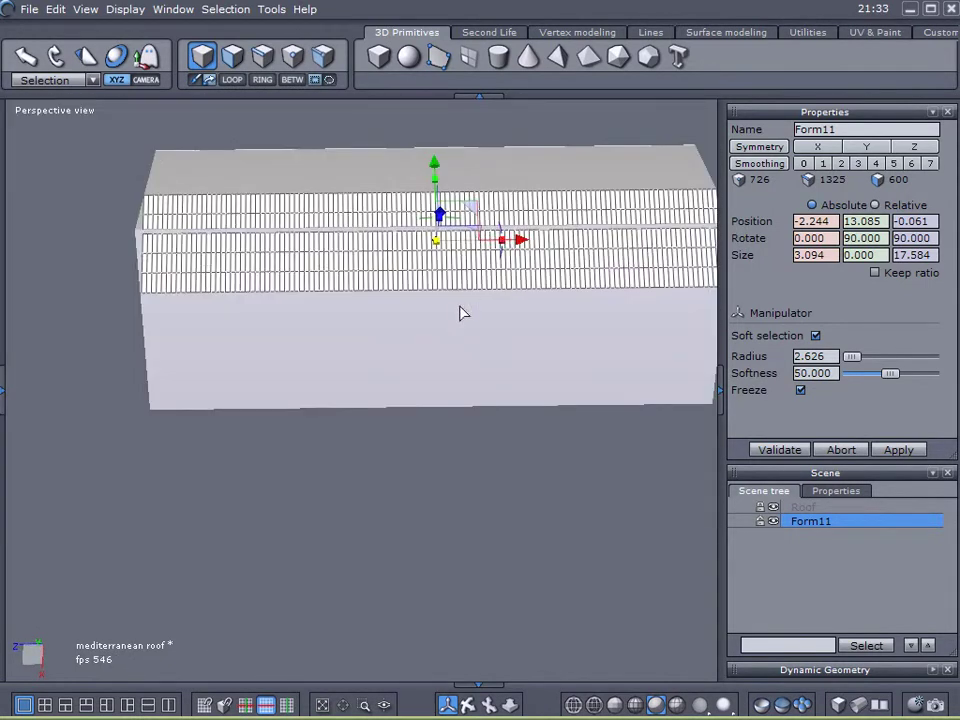
- Stretch the grid along the ridge to about 17.9 units and widen it across the ridge to about 7.8 units
right_click_drag(456, 319, 438, 322)
left_click_drag(459, 255, 472, 255)
left_click_drag(398, 339, 473, 329, "alt")
right_click_drag(473, 330, 172, 64)
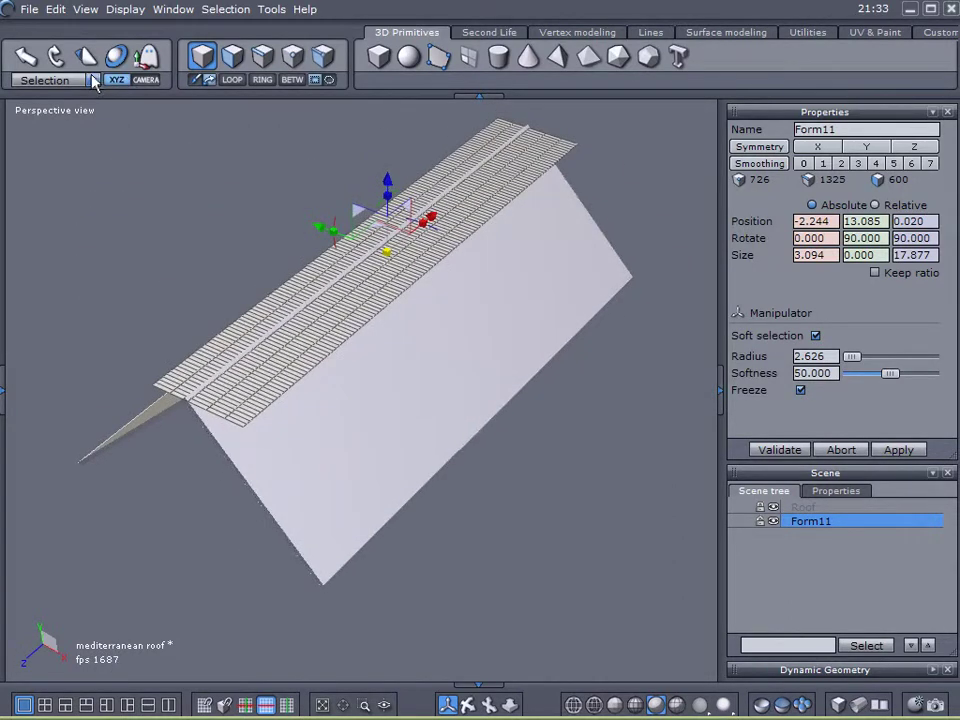
left_click_drag(332, 229, 258, 205)
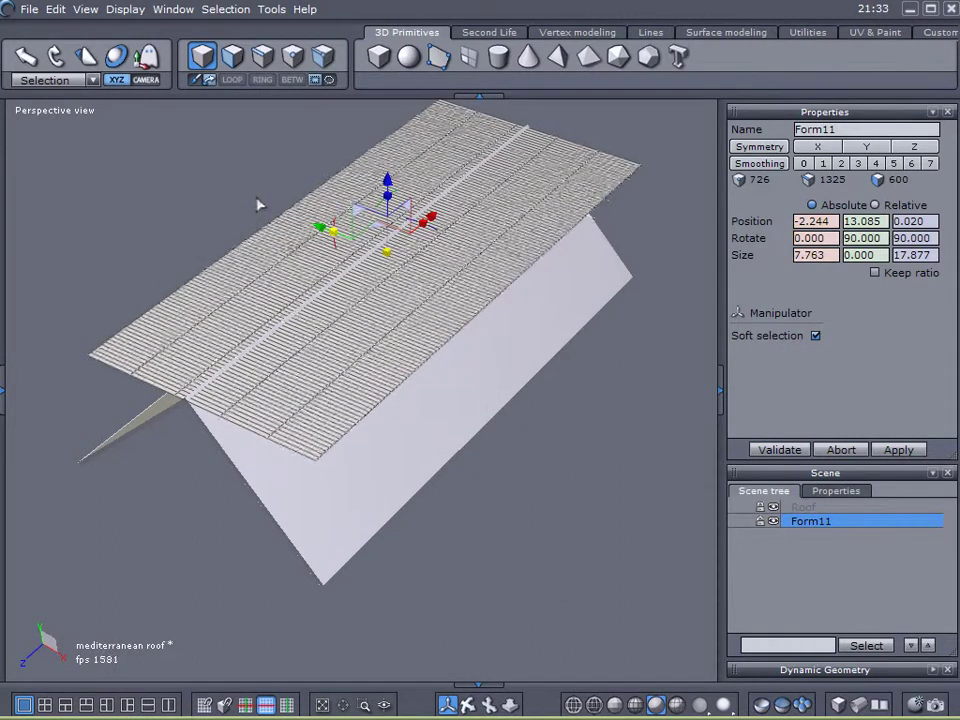
- Tilt the grid to 45° on the roof slope at about X -0.39, Y 11.23 and shorten it to about 3.98 in X and Y
right_click_drag(96, 244, 179, 231)
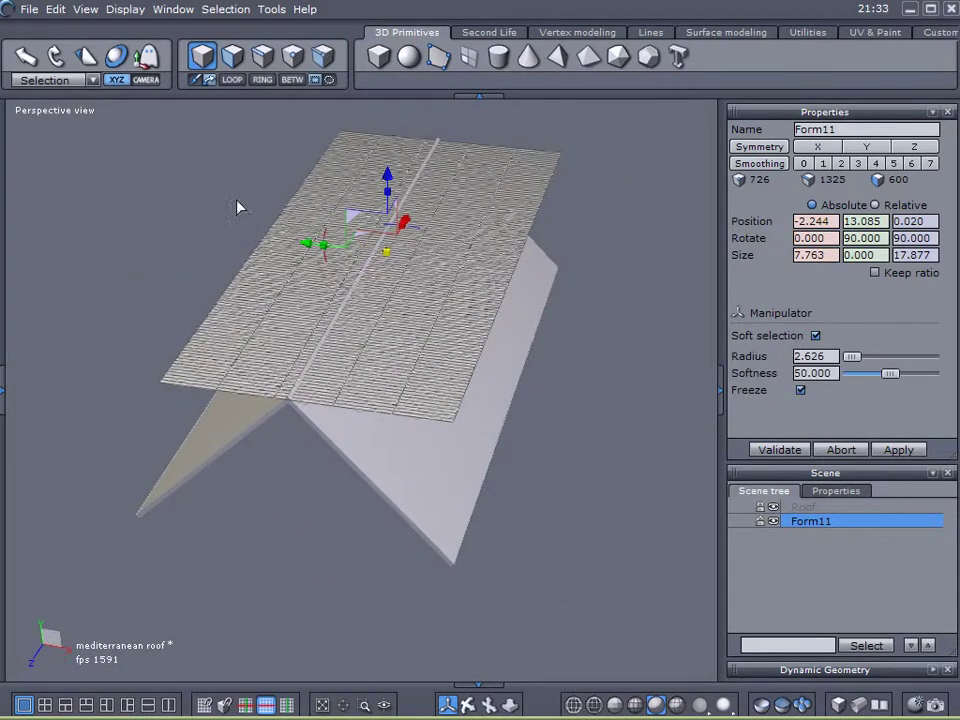
left_click_drag(325, 237, 394, 257)
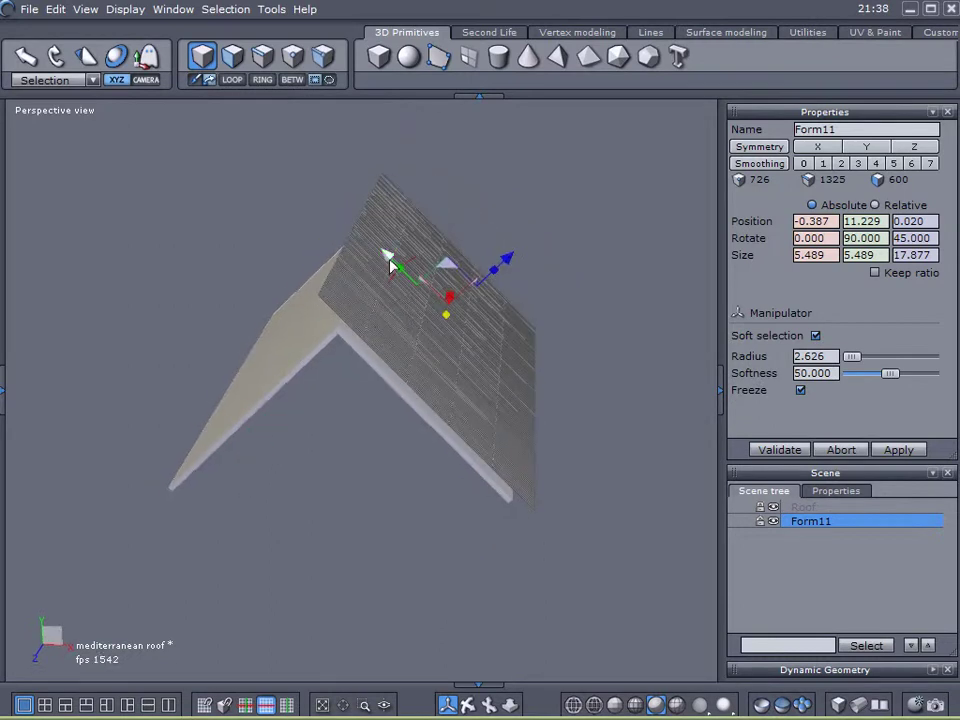
mouse_move(399, 270)
left_mouse_down()
mouse_move(414, 276)
mouse_move(410, 287)
left_mouse_up()
- Resize the grid to about 4.04 in X and Y and slide it down the slope to about X 0.07, Y 10.77
scroll(408, 292, "up", 3)
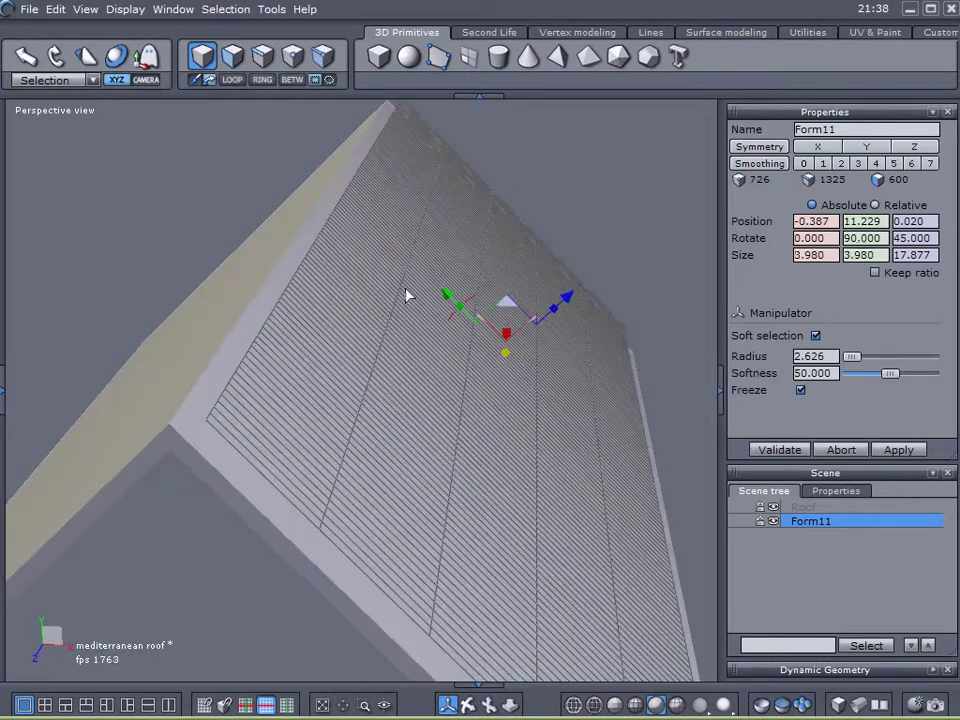
left_click_drag(356, 396, 330, 381, "alt")
scroll(329, 383, "down", 3)
scroll(330, 384, "up", 3)
mouse_move(394, 281)
left_mouse_down()
mouse_move(380, 283)
mouse_move(381, 266)
mouse_move(420, 298)
mouse_move(401, 288)
left_mouse_up()
middle_click_drag(375, 330, 353, 258)
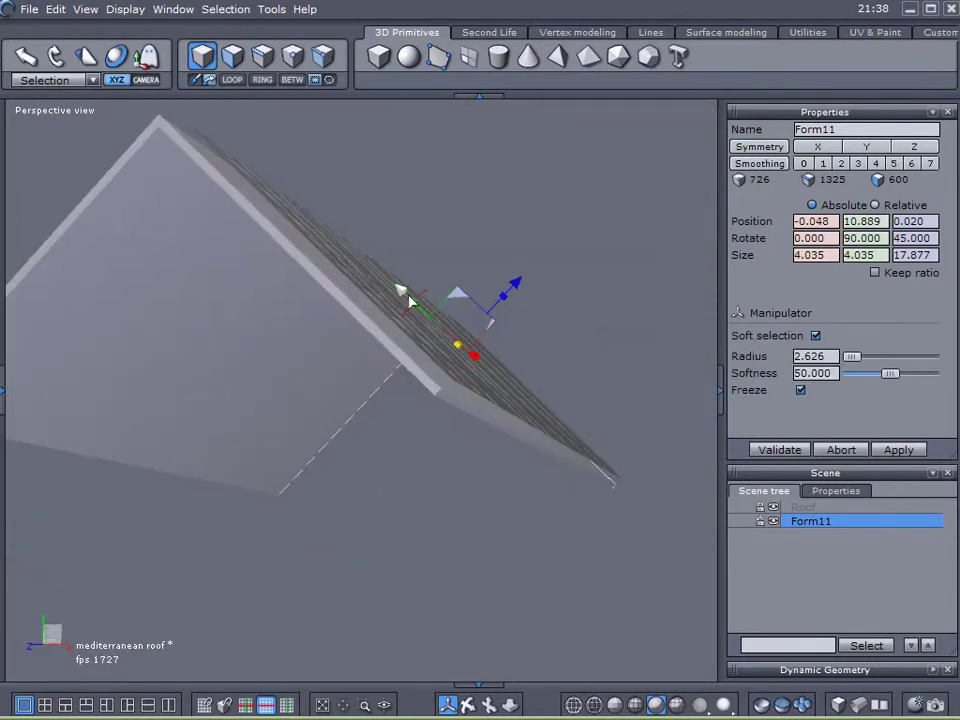
left_click_drag(408, 296, 412, 299)
- Slide the grid back up the slope to about X 0, Y 10.84 so it sits evenly on the roof face
middle_click_drag(394, 315, 257, 386)
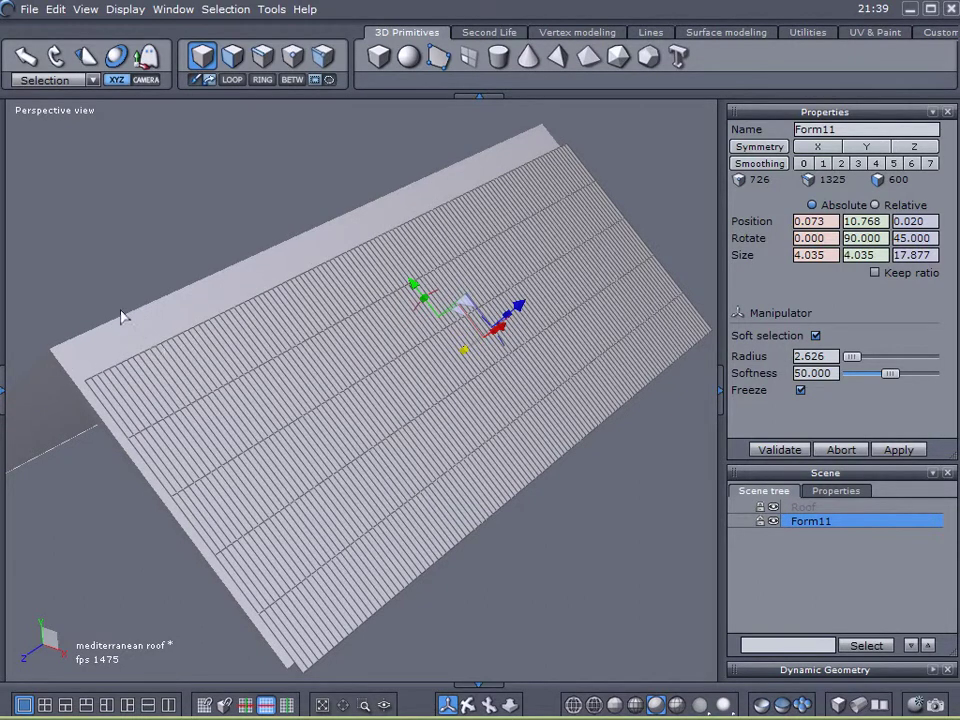
middle_click_drag(135, 384, 437, 157)
right_click_drag(549, 396, 390, 465)
left_click_drag(406, 298, 403, 294)
- Turn off soft selection and extend a single edge selection by loop and ring to all the grid's edges running down the slope
middle_click_drag(347, 403, 635, 123)
right_click_drag(633, 123, 316, 268)
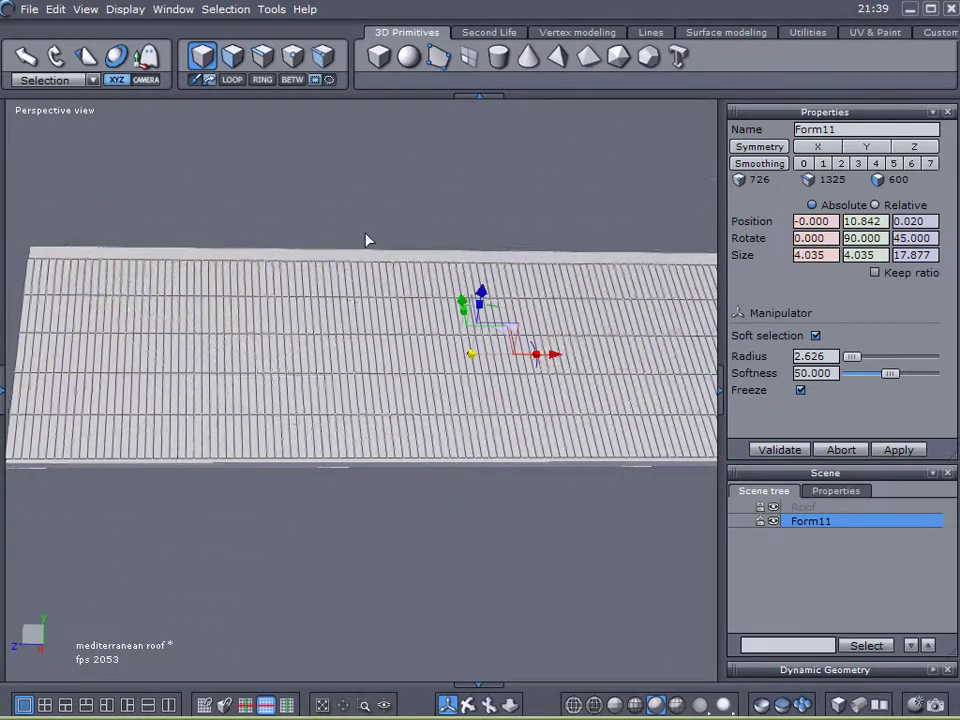
left_click(263, 56)
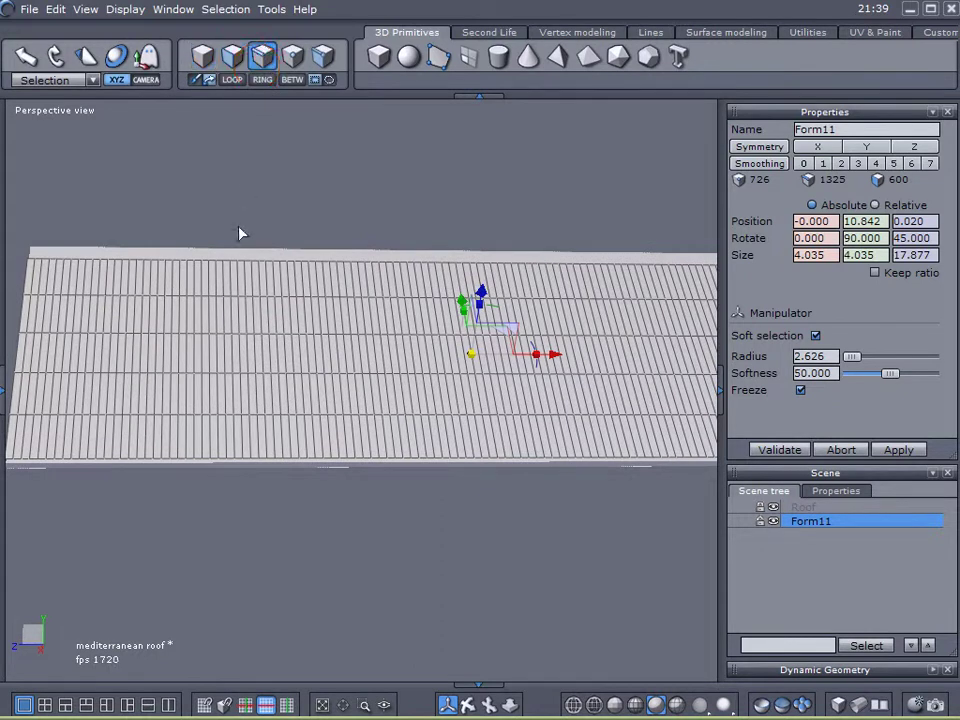
left_click(225, 310)
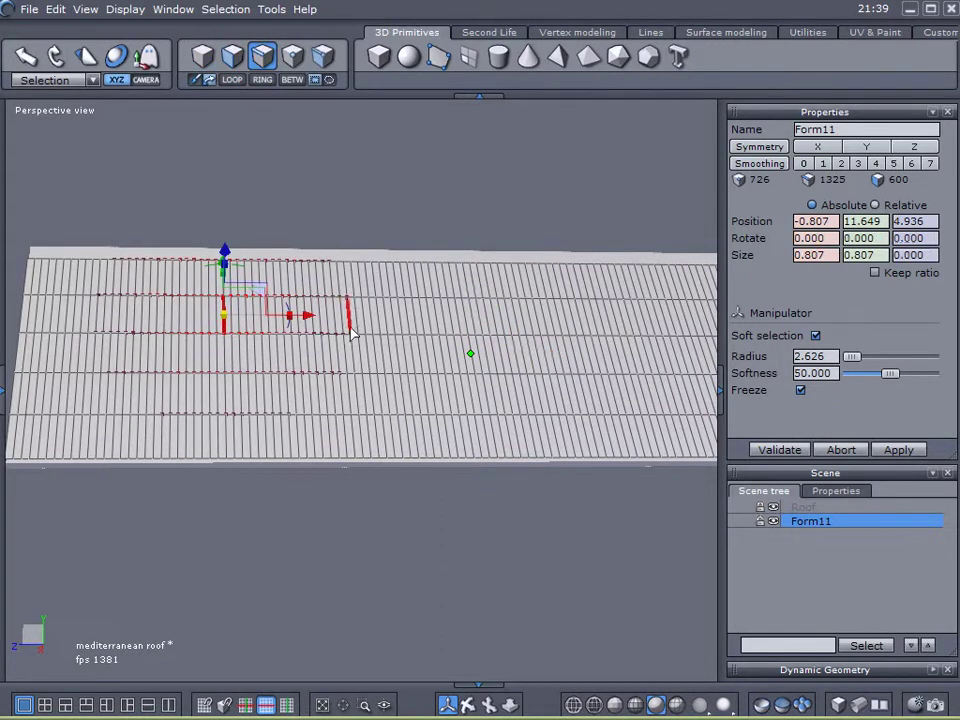
left_click(815, 335)
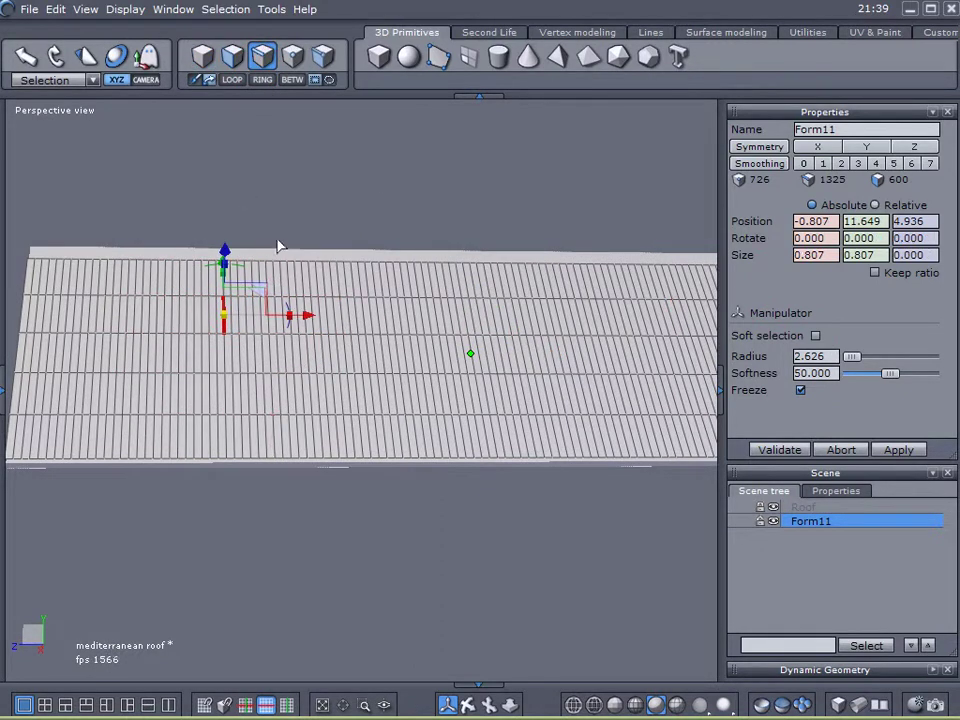
left_click(232, 80)
left_click(261, 80)
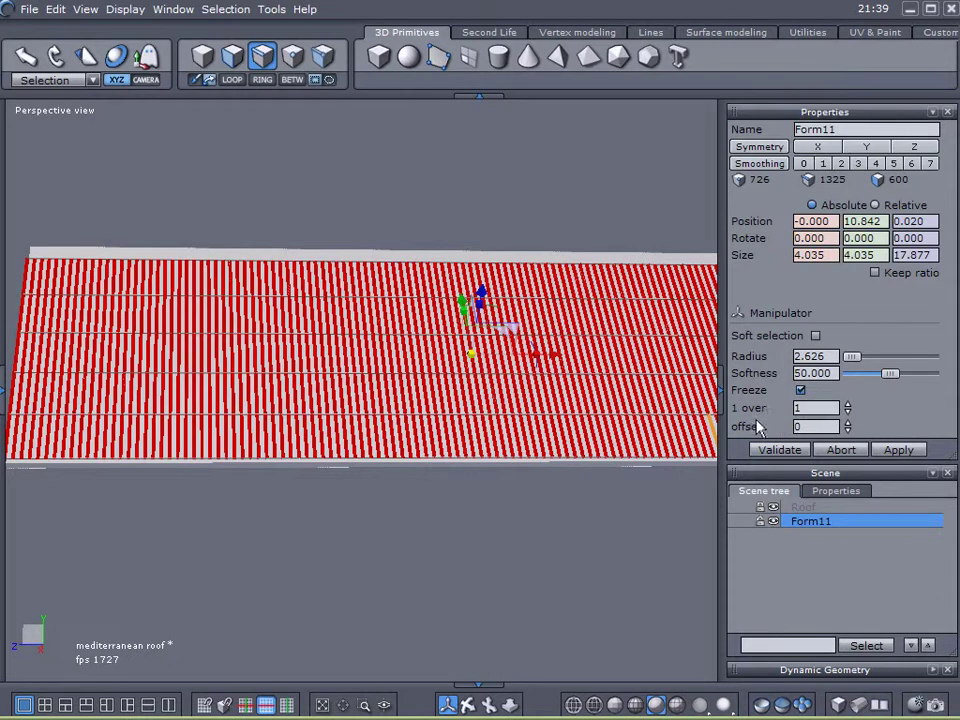
right_click(521, 176)
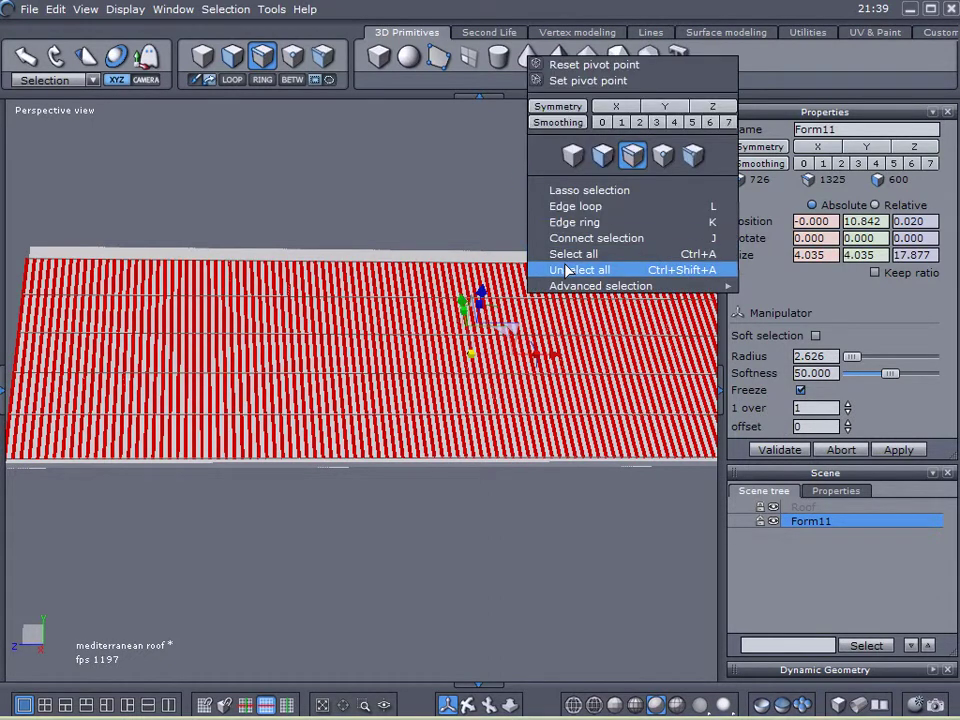
mouse_move(578, 288)
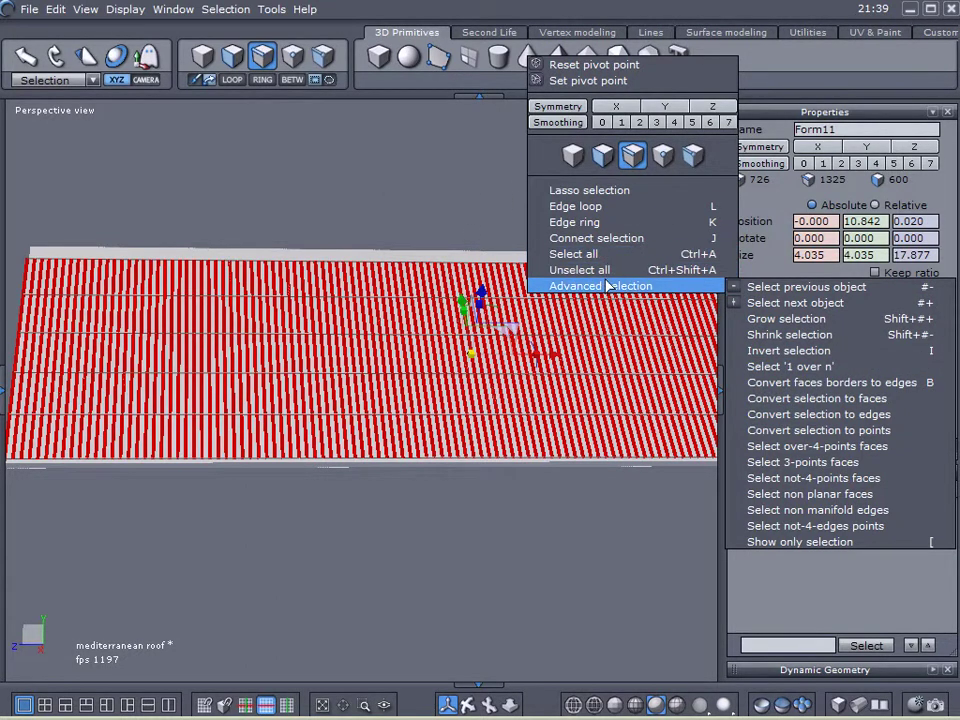
left_click(620, 64)
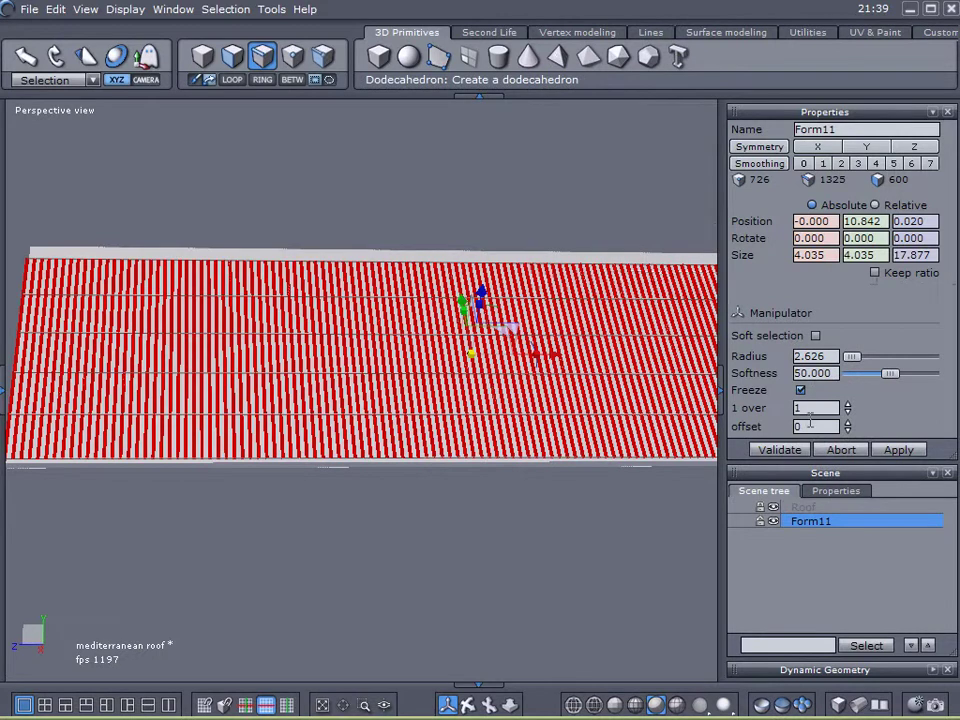
- Reduce the edge selection to 1 over 7 and raise its offset to 7
scroll(820, 408, "up", 6)
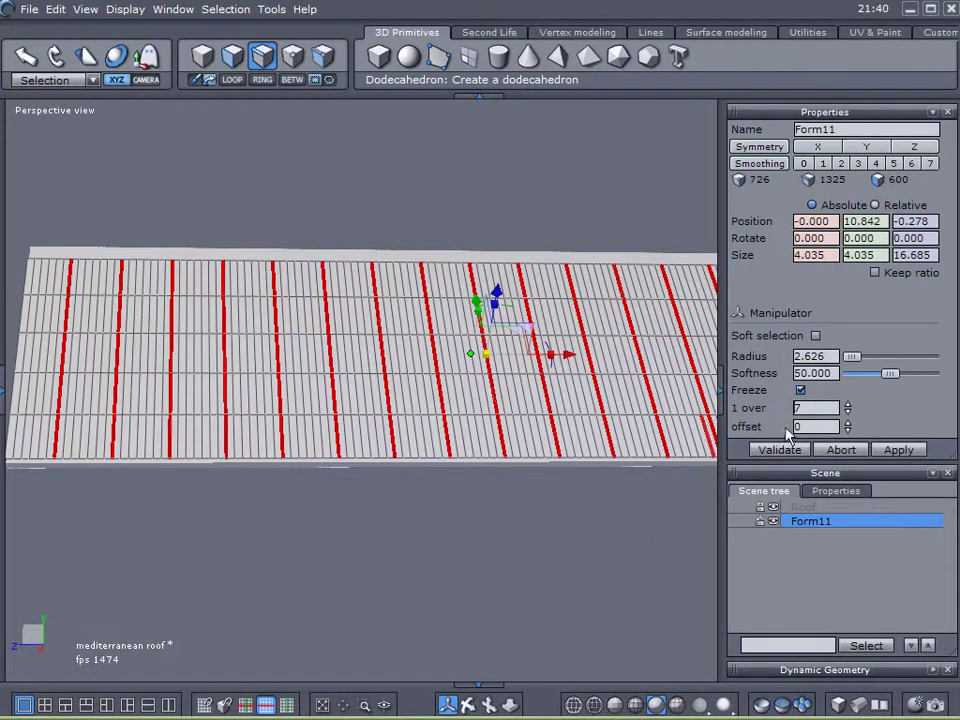
middle_click_drag(455, 400, 367, 391)
scroll(816, 426, "up", 9)
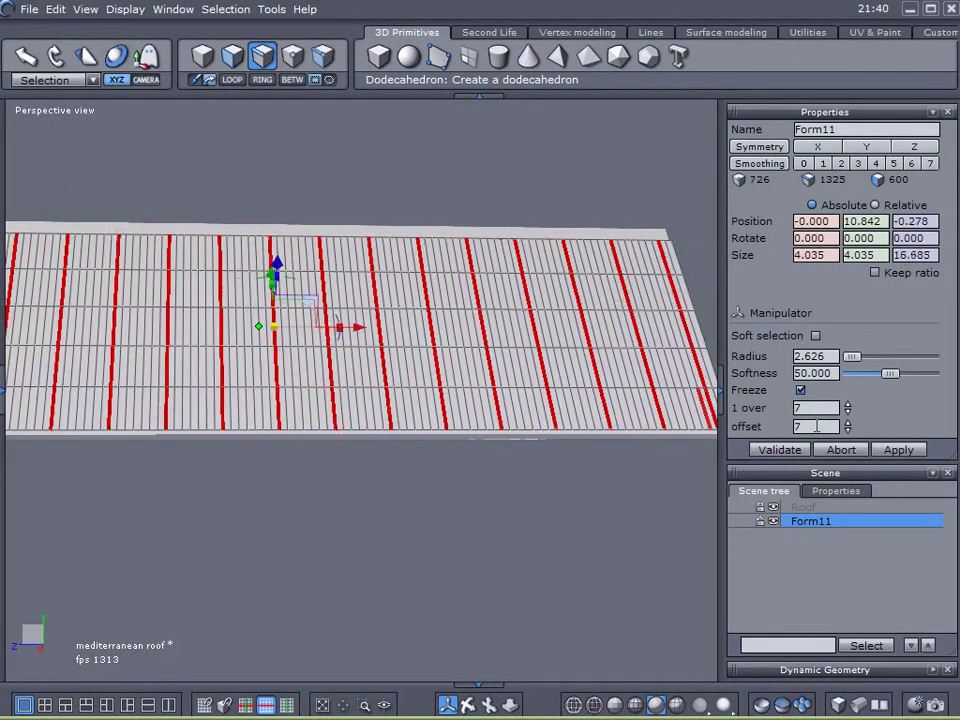
- Set the offset of the 1 over 7 edge selection to 0 for the grid edges running down the slope
scroll(429, 428, "down", 3)
middle_click_drag(435, 431, 461, 432)
left_click_drag(407, 450, 362, 516, "alt")
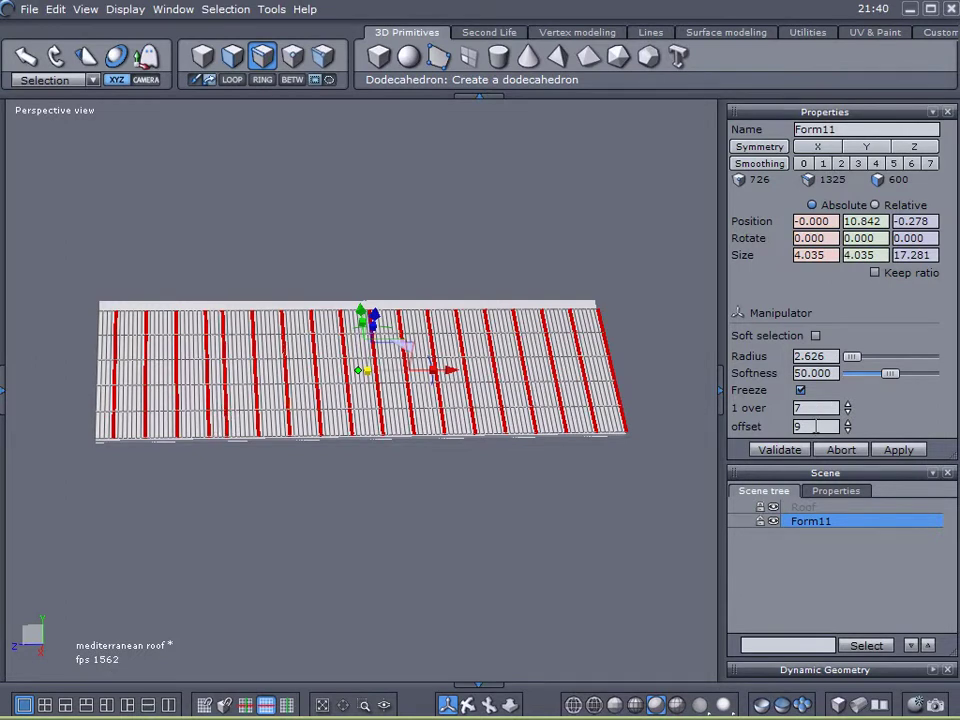
scroll(815, 426, "up", 5)
scroll(815, 426, "down", 1)
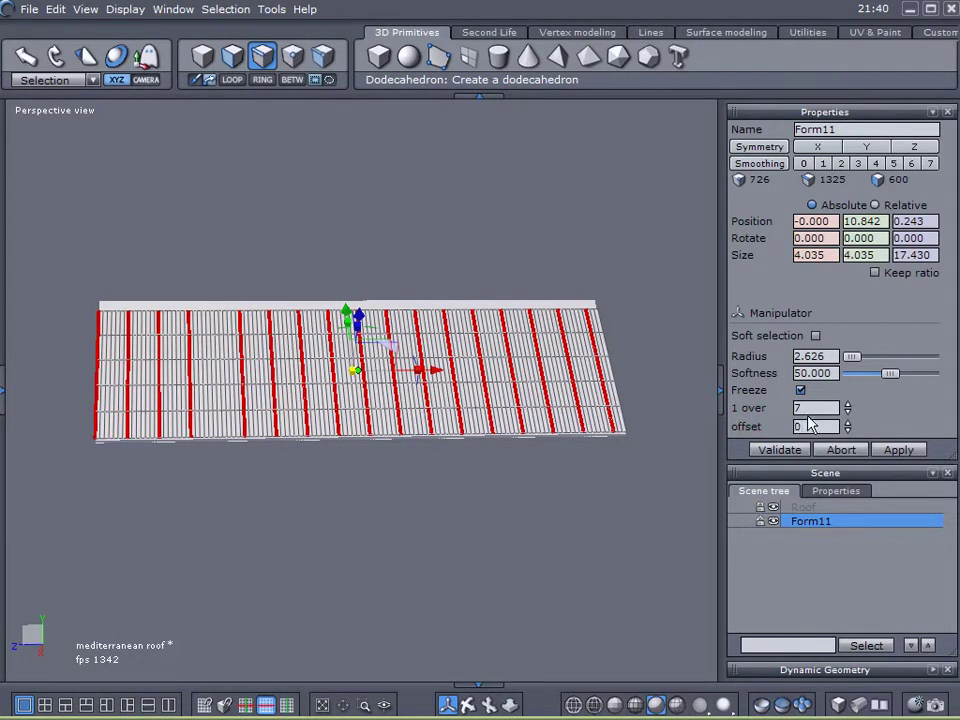
key("Return")
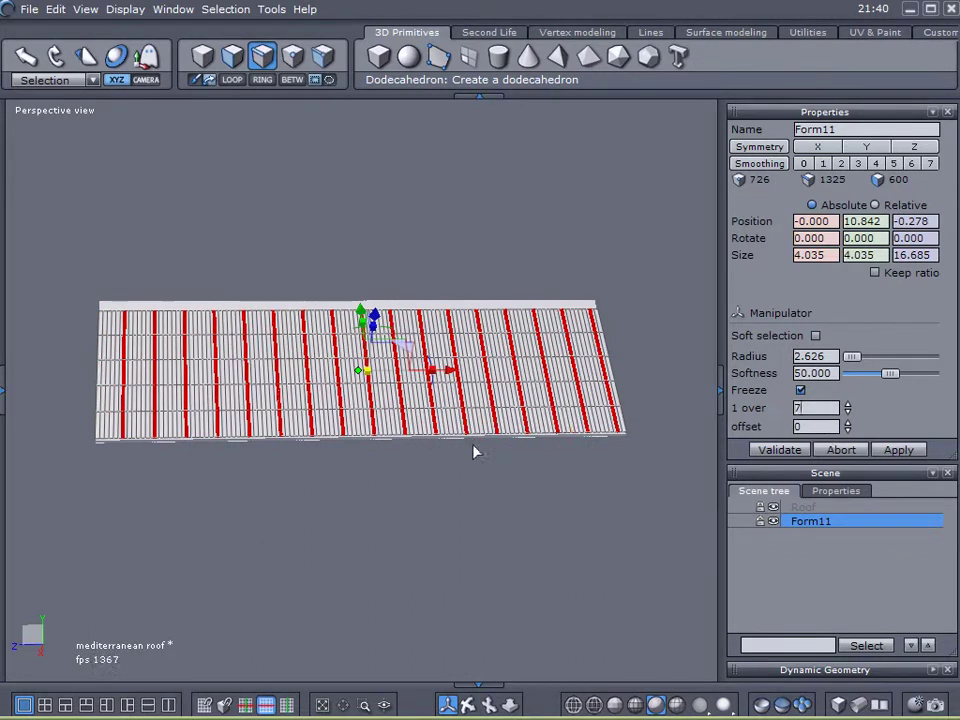
- Turn on soft selection for the regularly spaced edges on the roof slope
right_click_drag(428, 497, 454, 336)
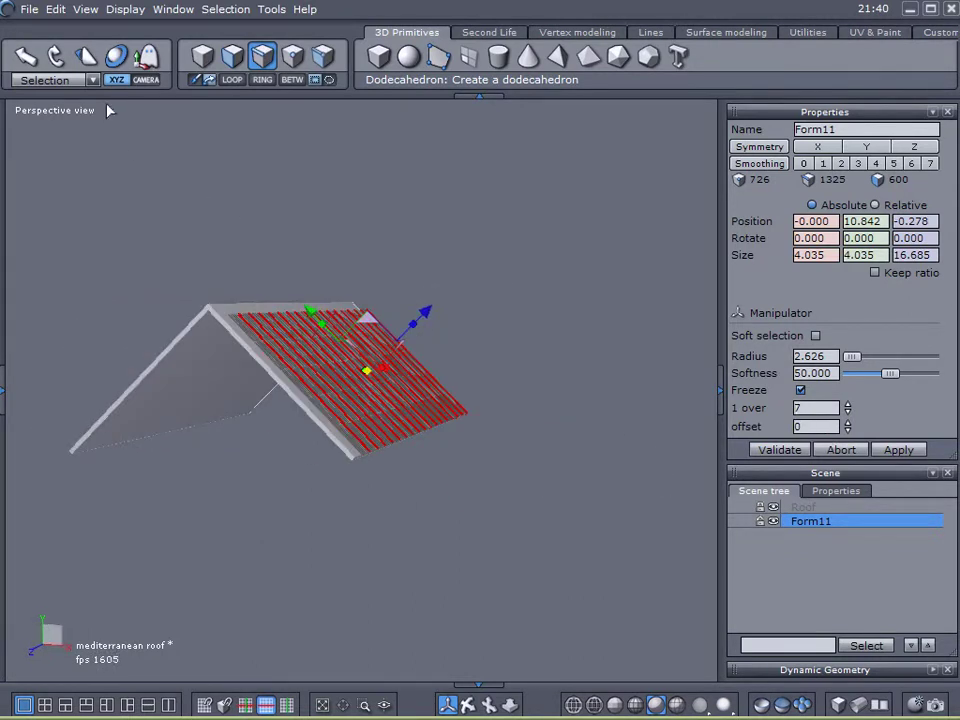
scroll(397, 327, "up", 3)
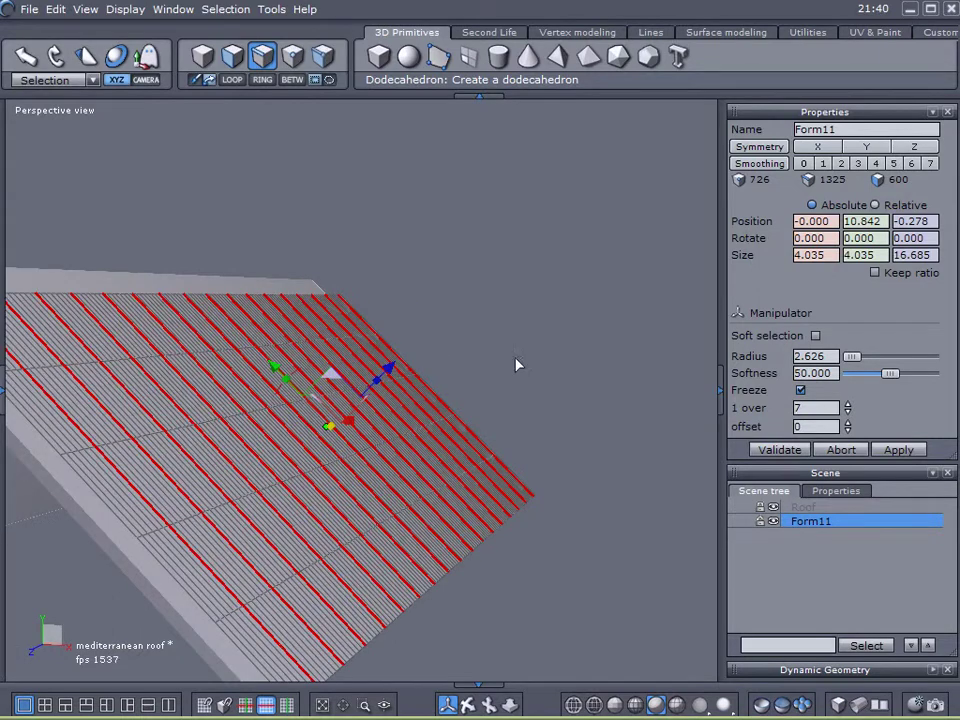
middle_click_drag(526, 356, 574, 400)
right_click_drag(574, 400, 420, 312)
left_click(815, 336)
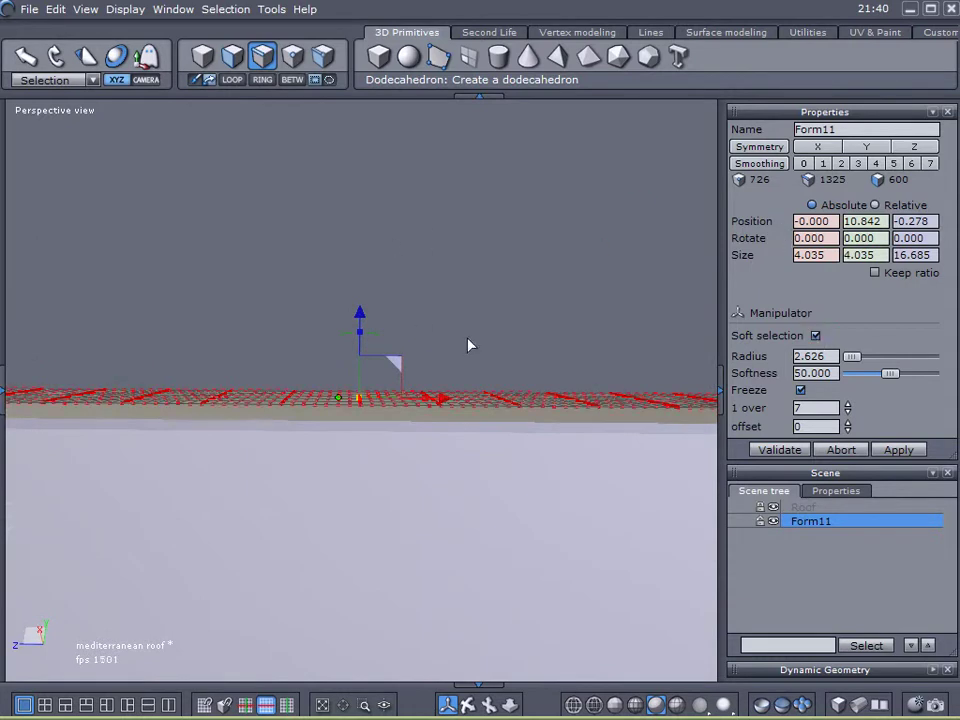
- Raise the selected edges perpendicular to the roof slope to about X 2.96, Y 13.80, shaping the grid into rounded tile waves
right_click_drag(483, 370, 731, 400)
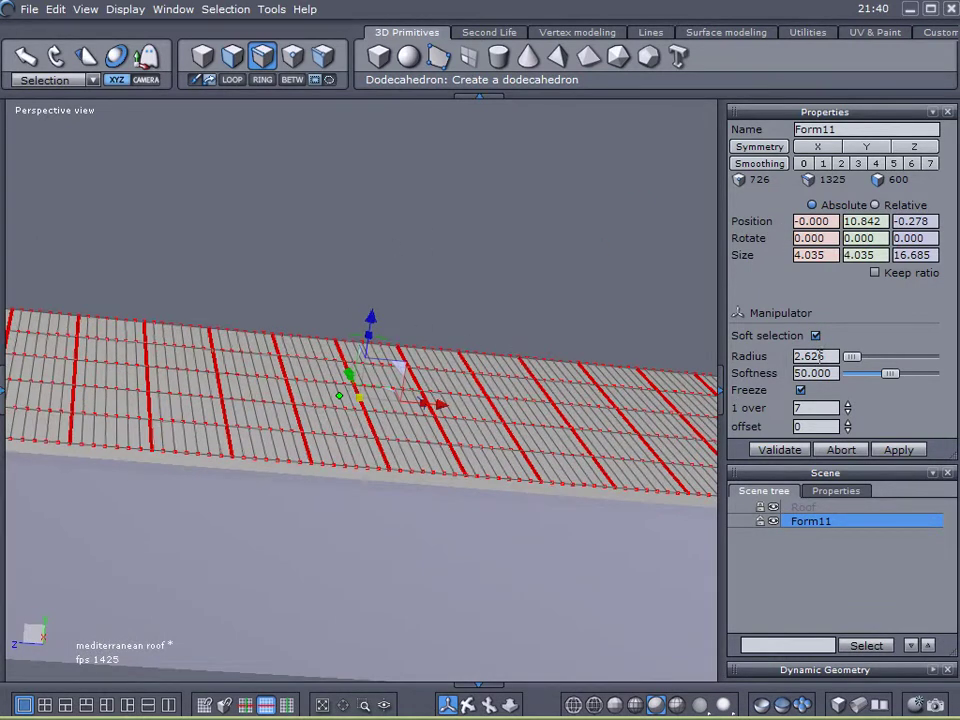
right_click_drag(447, 378, 320, 388)
left_click_drag(364, 315, 352, 63)
middle_click_drag(433, 244, 445, 311)
right_click_drag(447, 312, 395, 407)
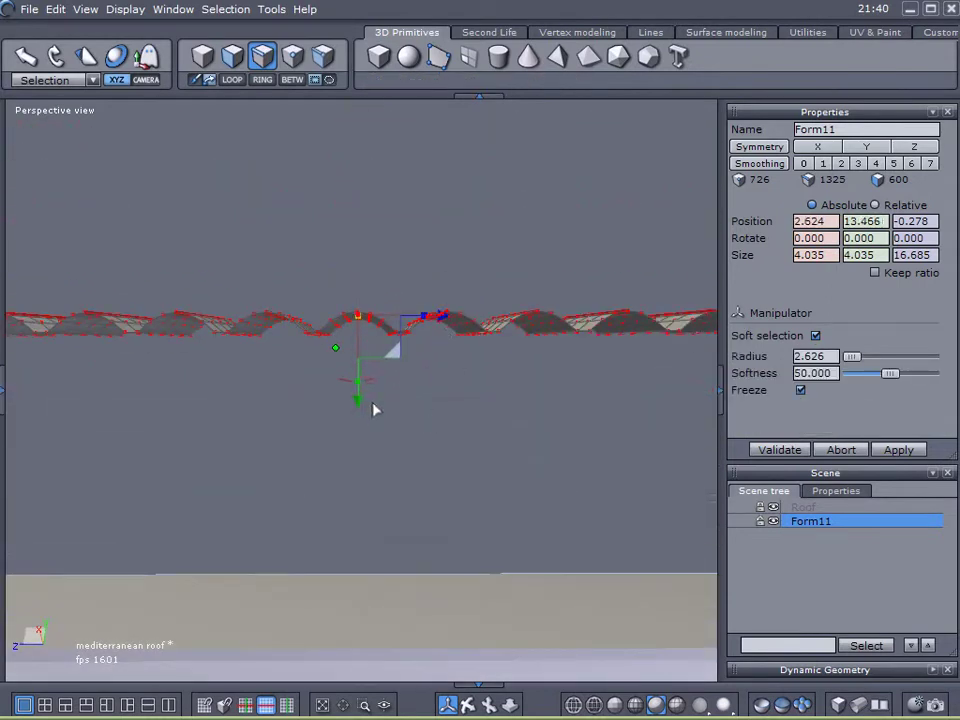
mouse_move(361, 398)
left_mouse_down()
mouse_move(358, 336)
mouse_move(360, 364)
left_mouse_up()
mouse_move(360, 364)
right_mouse_down()
mouse_move(337, 419)
mouse_move(380, 406)
right_mouse_up()
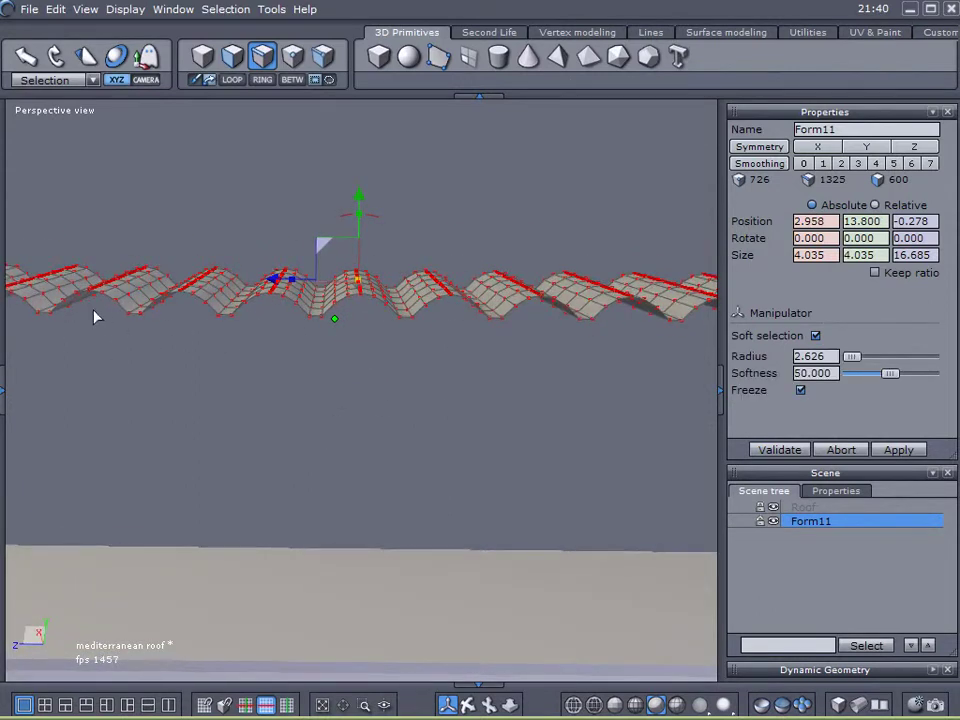
- Deselect the edges and lower the whole wavy sheet onto the roof slope, to about X -0.30, Y 10.55
mouse_move(500, 470)
right_mouse_down()
mouse_move(439, 454)
mouse_move(533, 485)
mouse_move(542, 476)
mouse_move(509, 463)
right_mouse_up()
left_click(597, 439)
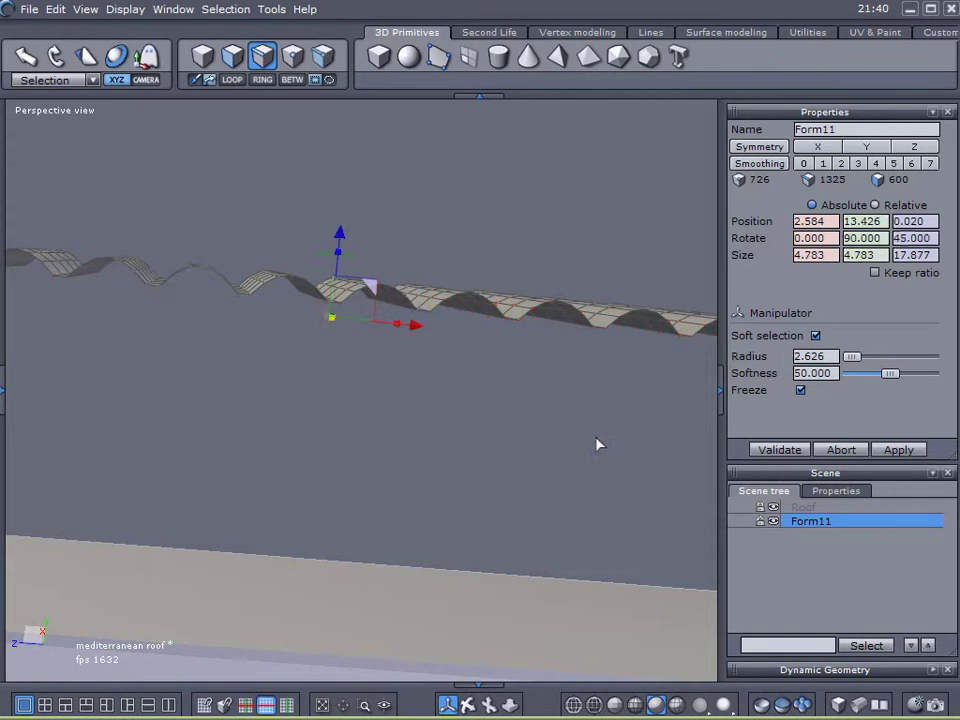
right_click_drag(211, 383, 444, 369)
left_click_drag(386, 265, 433, 515)
right_click_drag(433, 515, 226, 432, "alt")
scroll(278, 436, "down", 3)
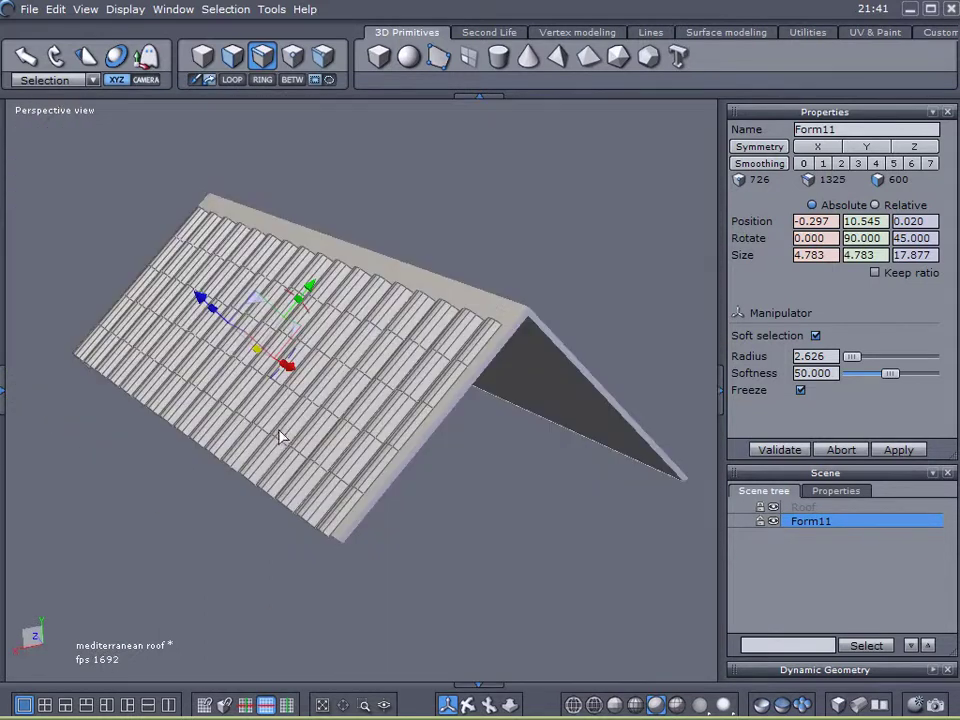
- With the roof temporarily hidden and soft selection off, delete the two outermost columns of faces at one end of the tile sheet
scroll(332, 435, "up", 4)
scroll(332, 435, "down", 3)
right_click_drag(412, 432, 165, 272)
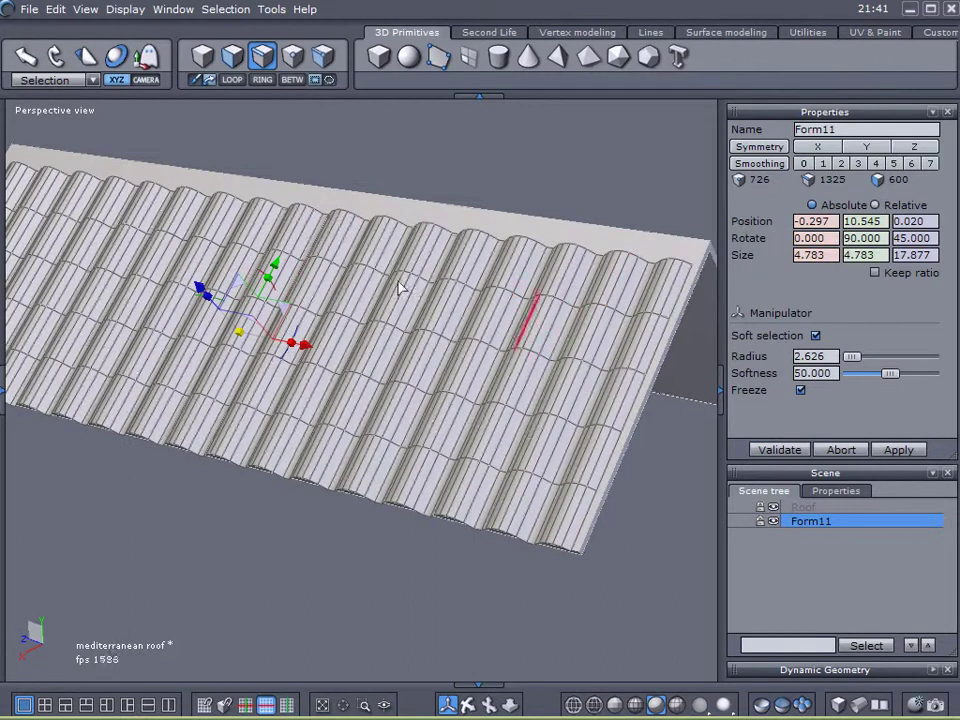
right_click_drag(268, 373, 332, 298)
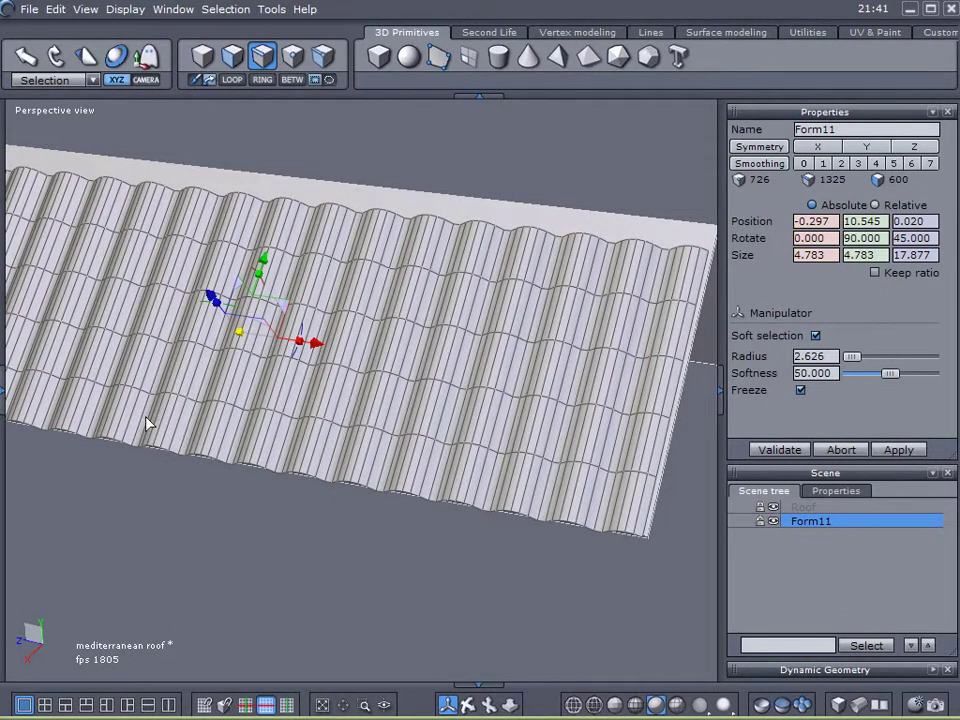
right_click_drag(165, 437, 407, 387)
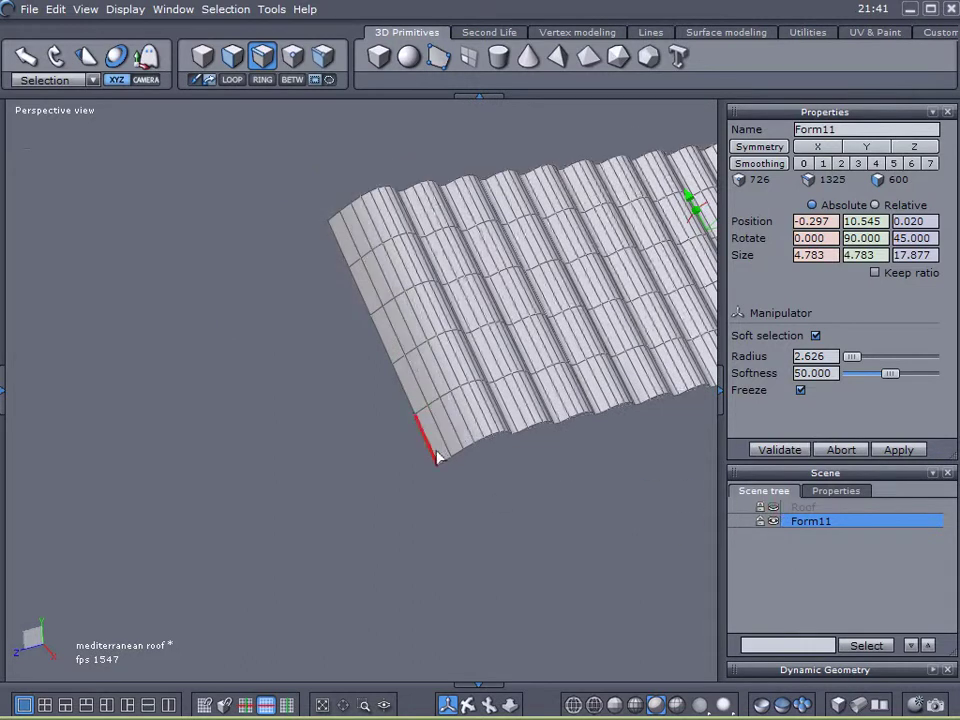
left_click(436, 455)
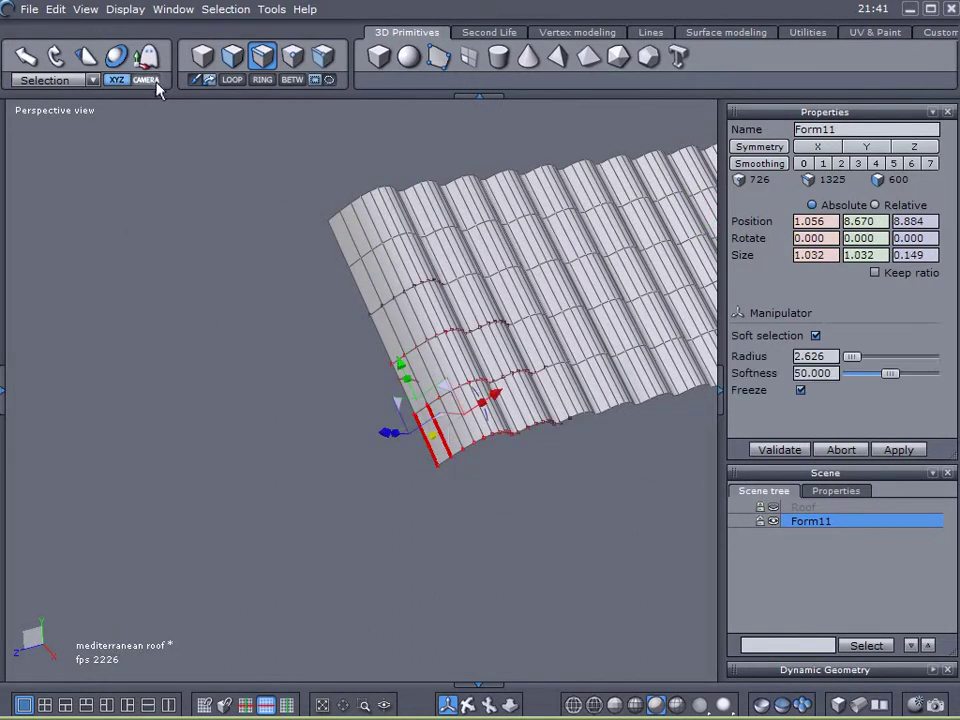
left_click(231, 80)
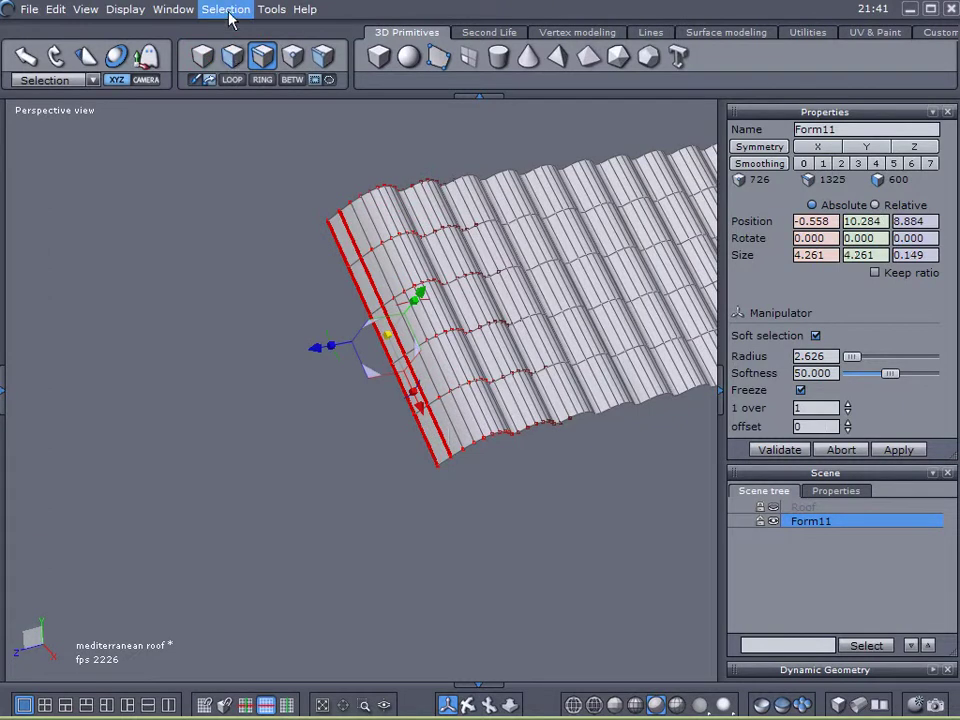
left_click(225, 9)
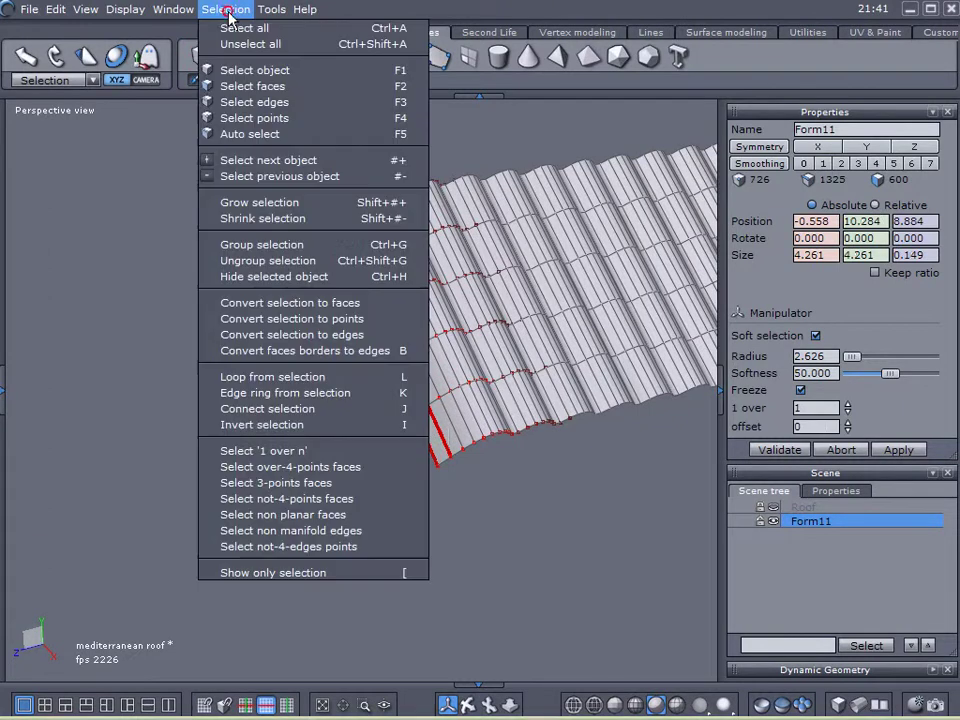
left_click(268, 302)
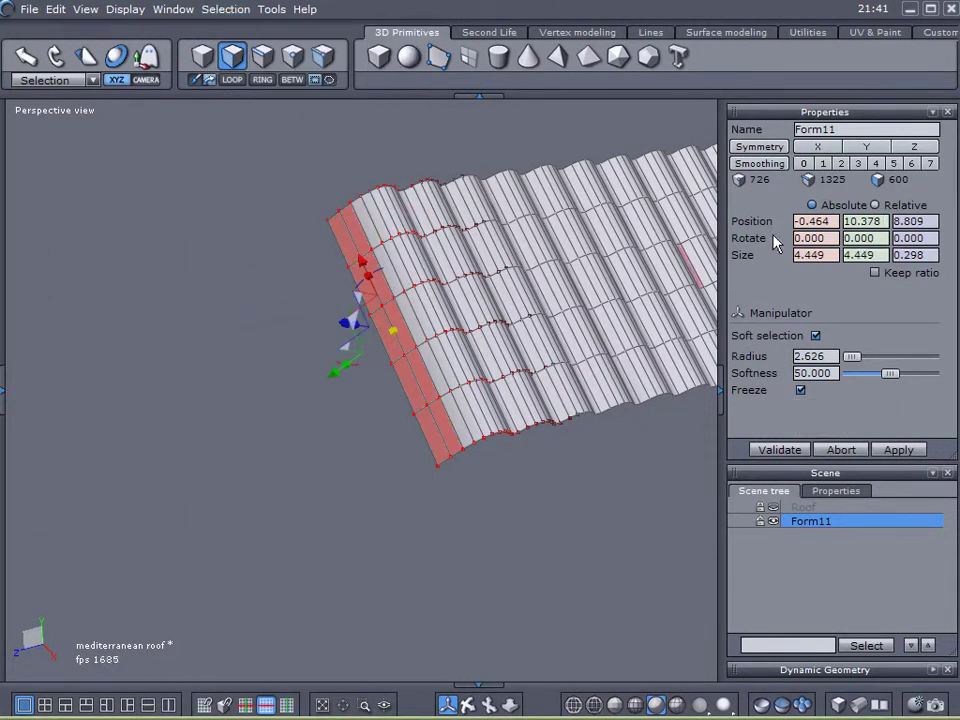
left_click(815, 337)
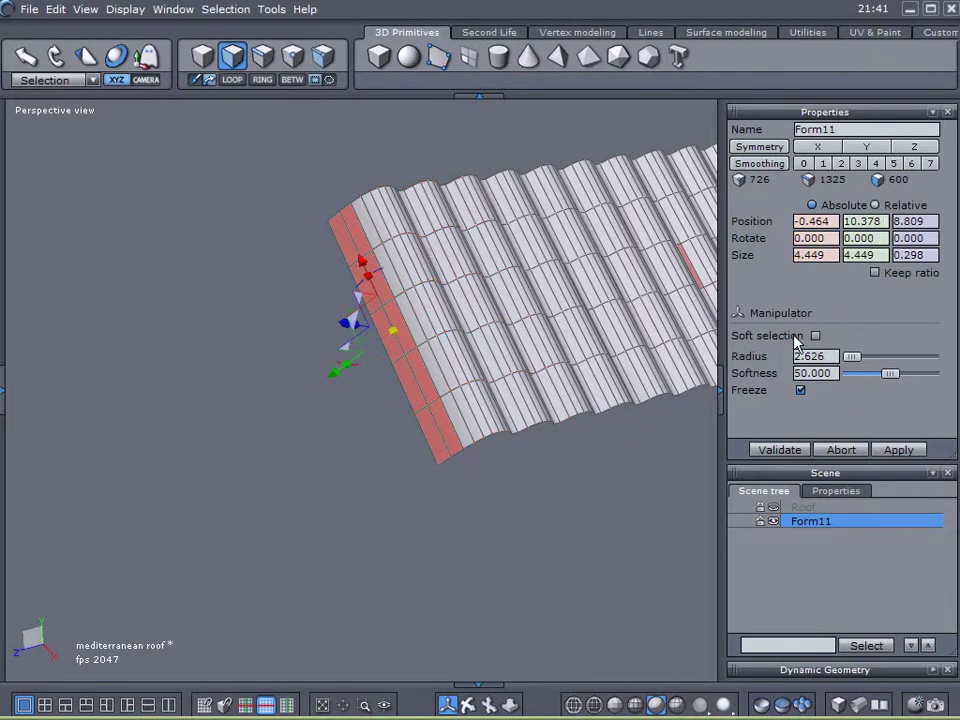
key("Delete")
left_click(774, 507)
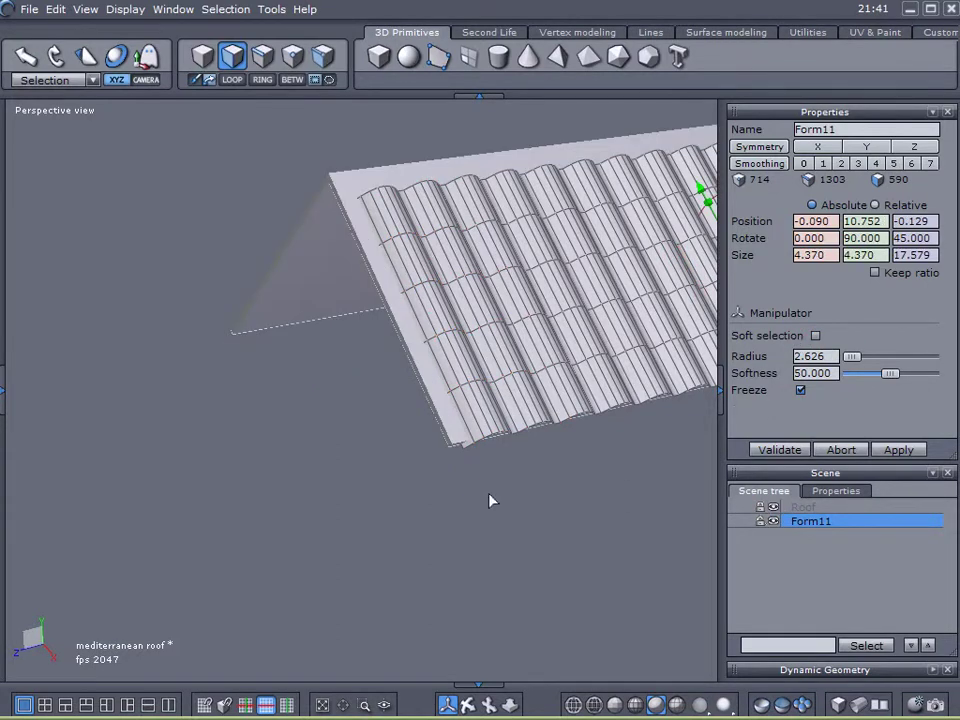
- Loop-select the sheet's outer edge at the same end, convert it to faces and delete that remaining flared column
middle_click_drag(476, 499, 463, 326)
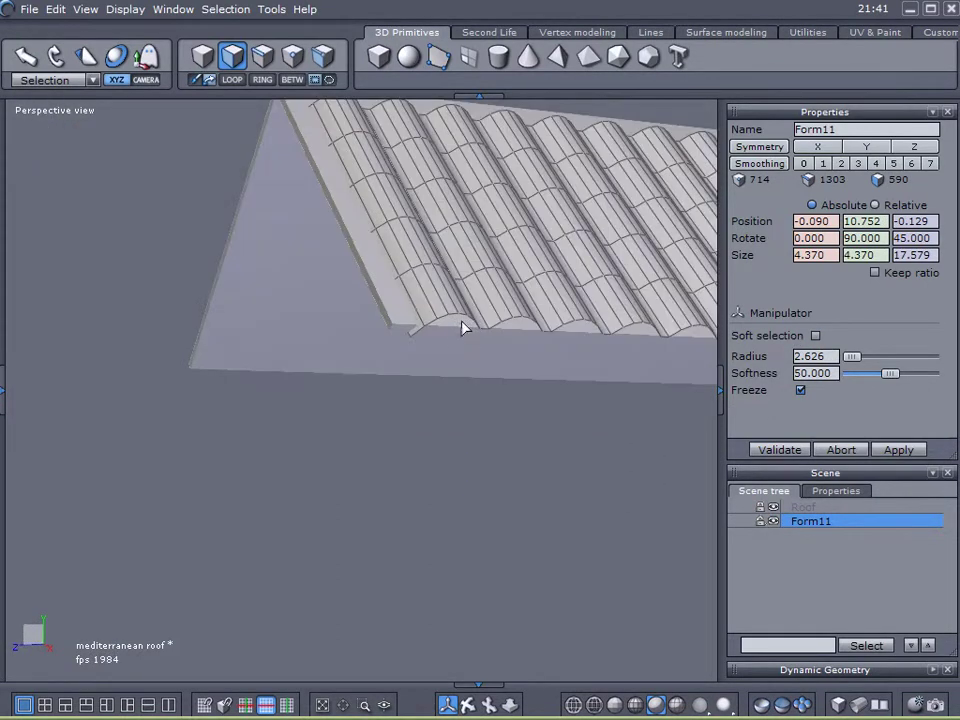
scroll(425, 299, "up", 2)
left_click(262, 56)
left_click(401, 349)
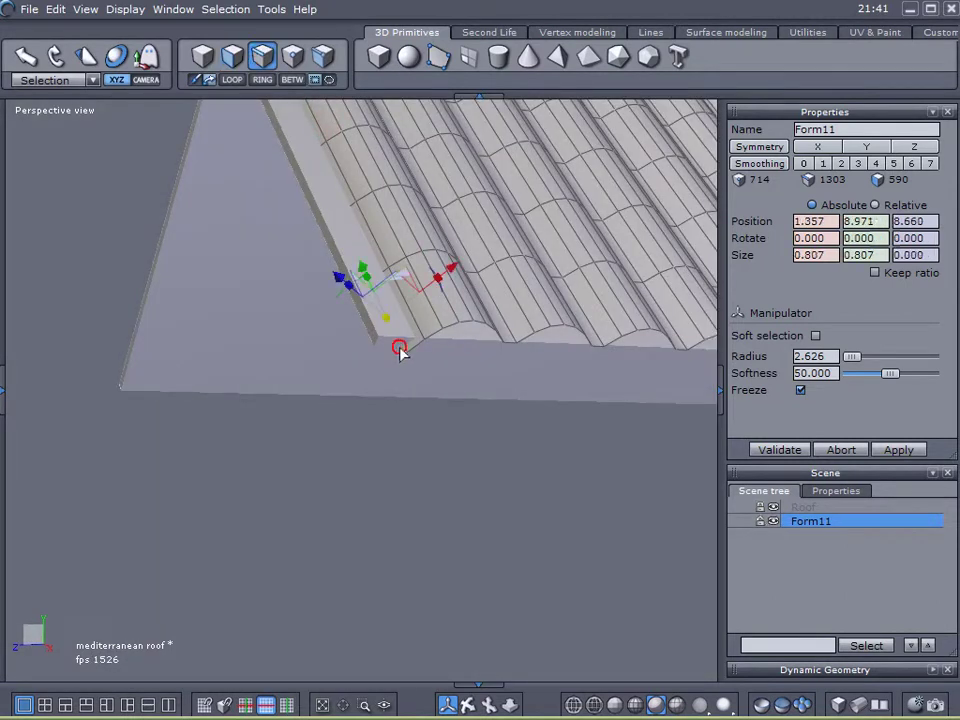
left_click(238, 82)
left_click(226, 9)
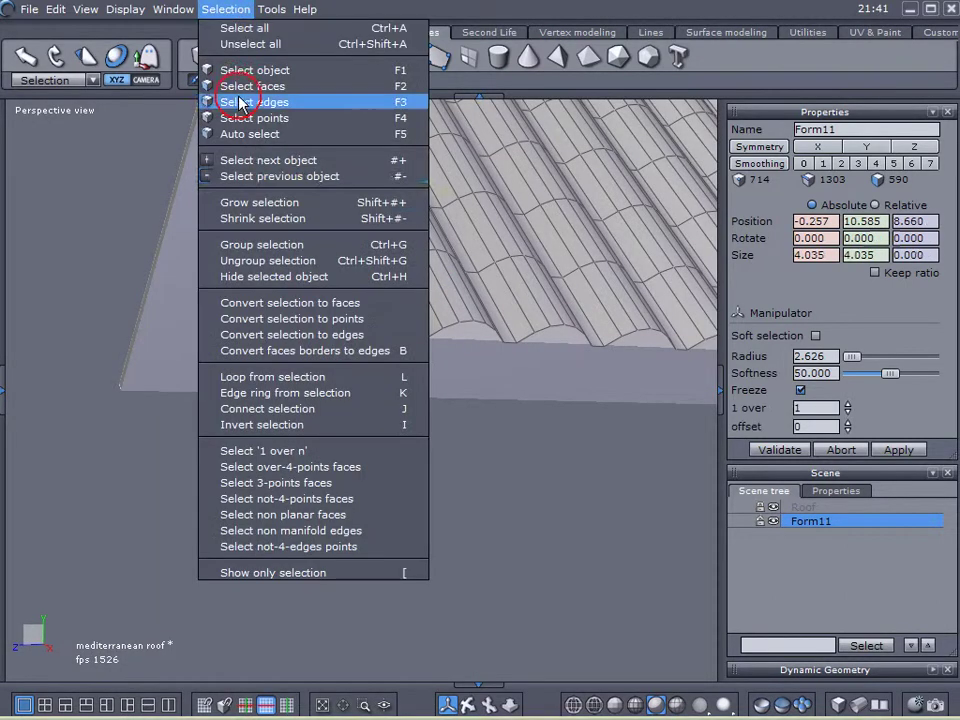
left_click(313, 304)
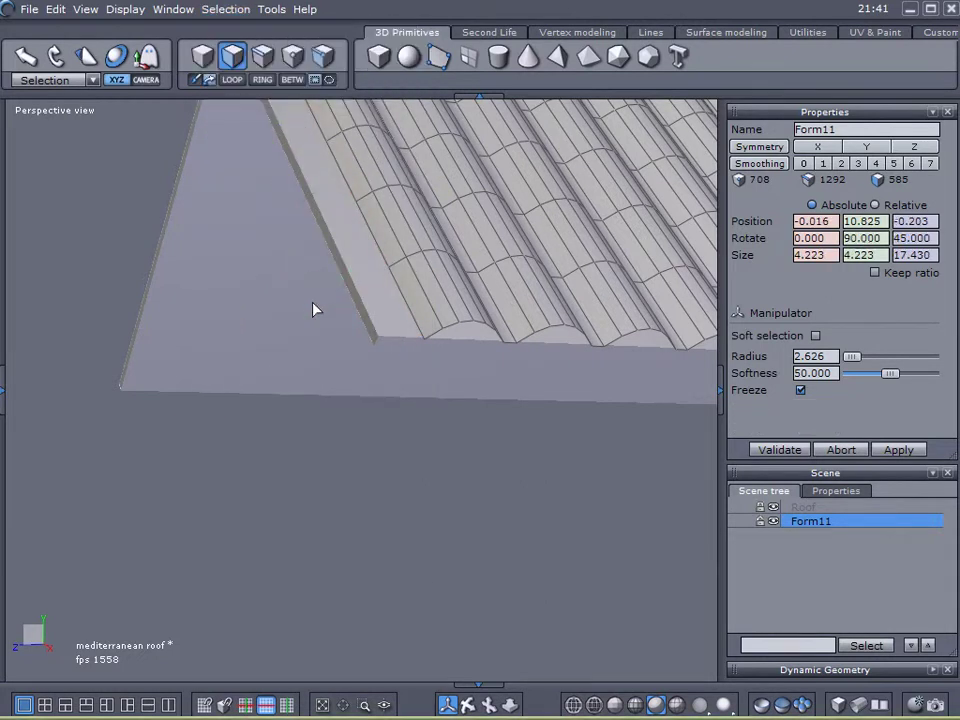
- Slide the tile sheet along the ridge to about Z 0.02 so it sits centred on the roof
scroll(313, 310, "down", 3)
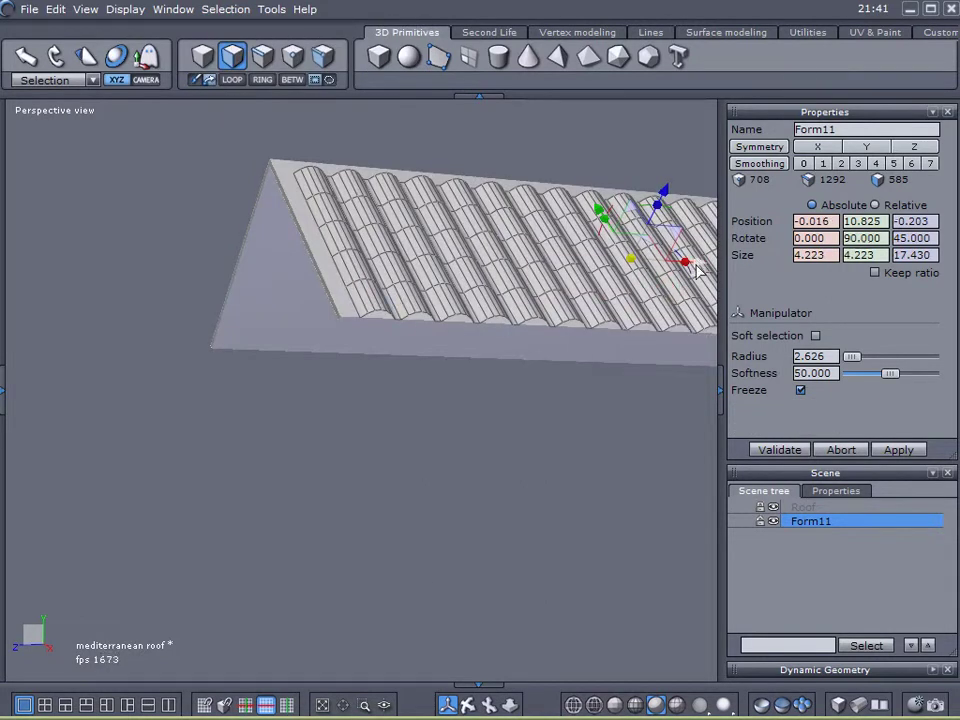
left_click_drag(697, 259, 690, 261)
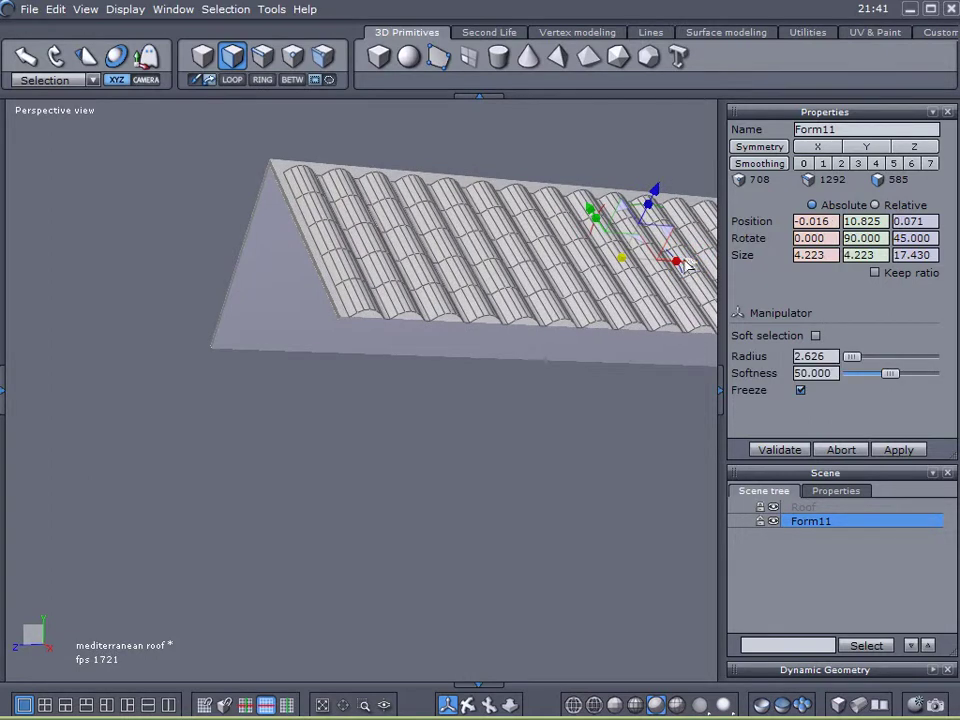
middle_click_drag(522, 312, 395, 460)
left_click_drag(437, 328, 438, 322)
middle_click_drag(279, 448, 362, 431)
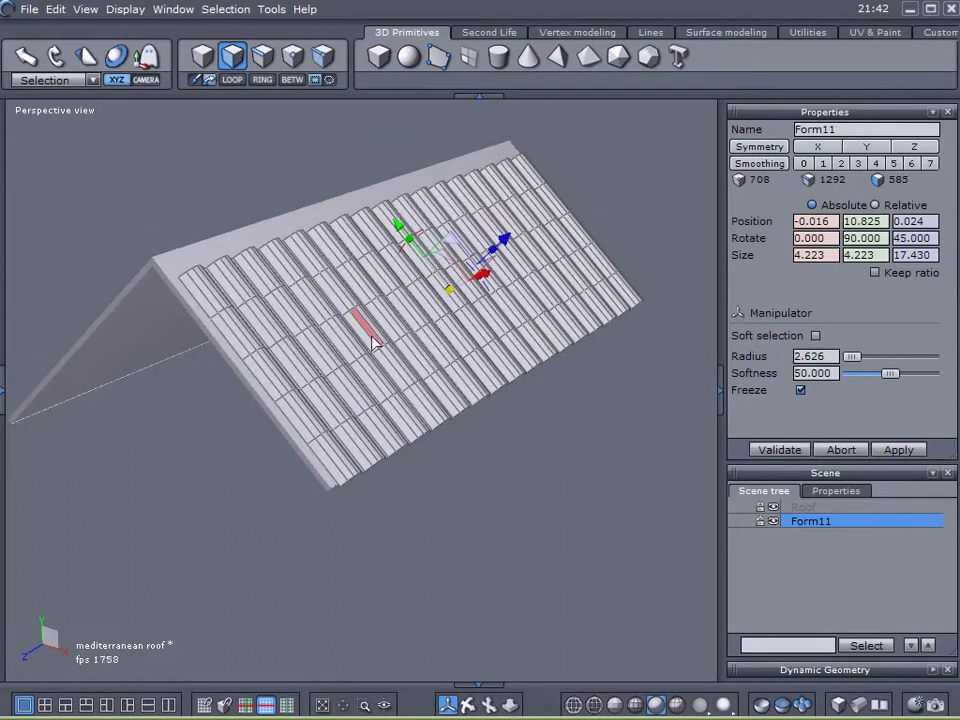
- Select one wavy edge along the sheet's upper border and extend it by loop and ring to all rows of edges across the slope
scroll(374, 335, "up", 2)
scroll(375, 338, "up", 1)
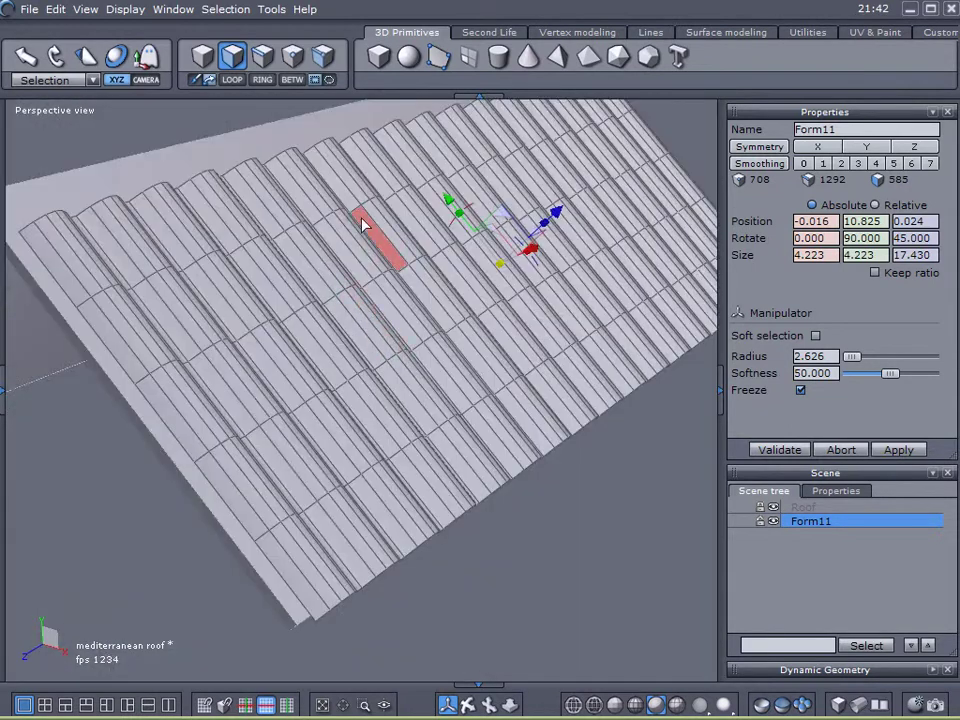
left_click(262, 56)
middle_click_drag(340, 395, 263, 285)
scroll(263, 285, "up", 2)
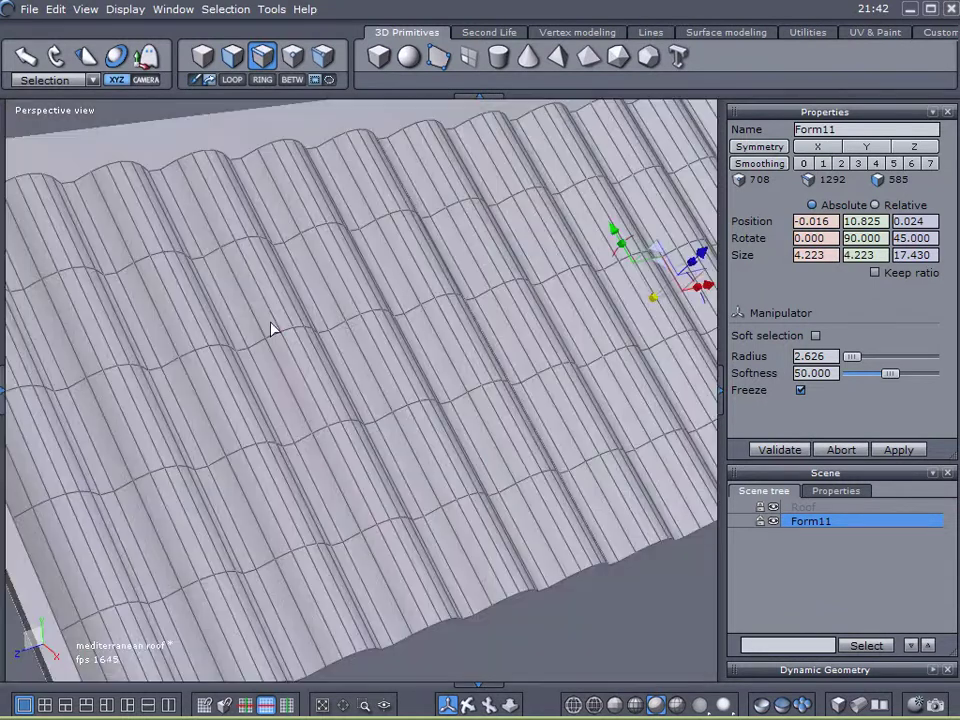
scroll(238, 265, "down", 1)
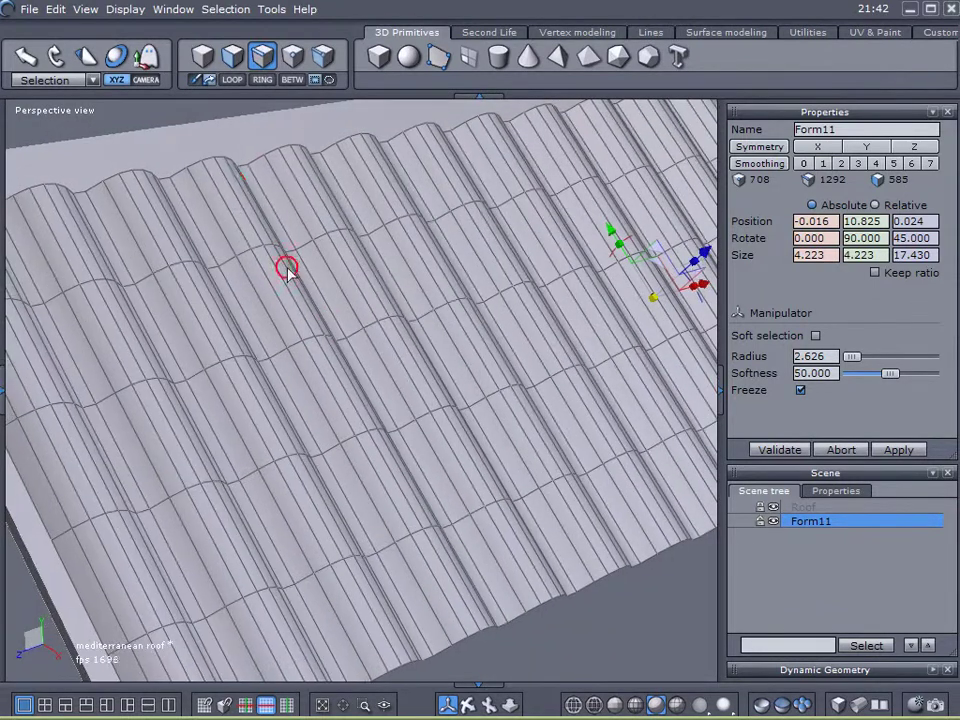
left_click(196, 162)
left_click(229, 80)
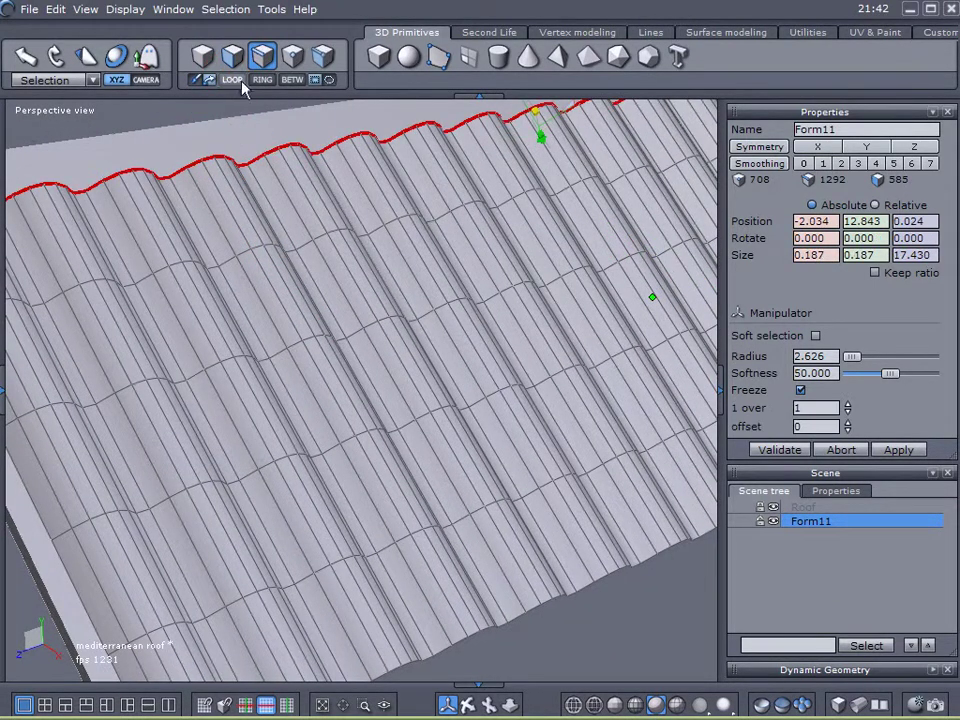
left_click(264, 80)
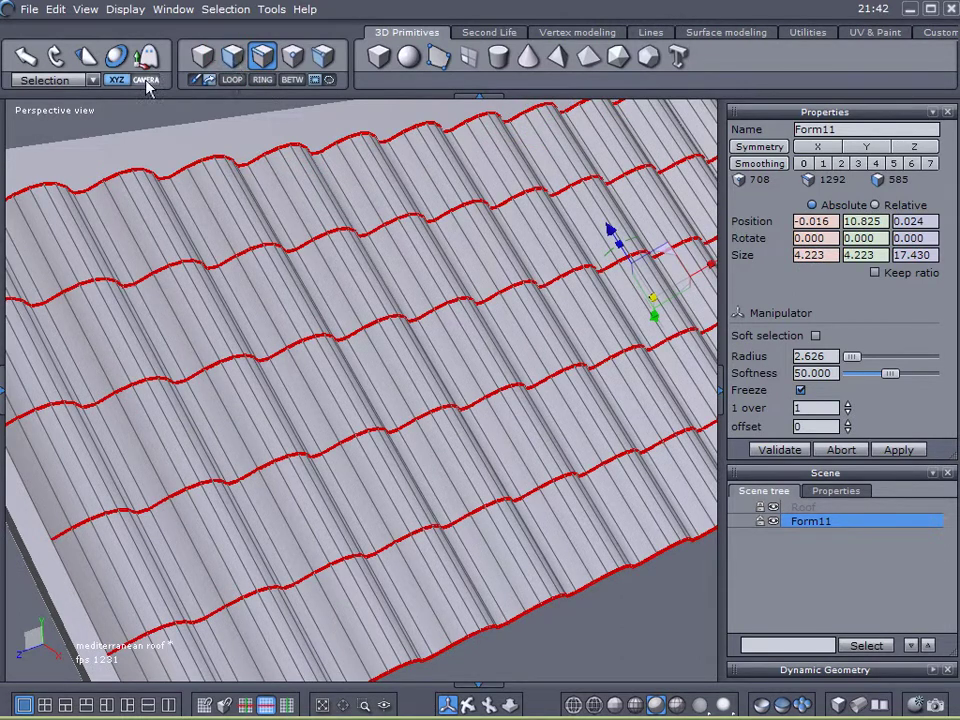
- Switch the manipulator's orientation to World for the selected rows of edges
left_click(92, 80)
left_click(45, 107)
scroll(325, 311, "down", 5)
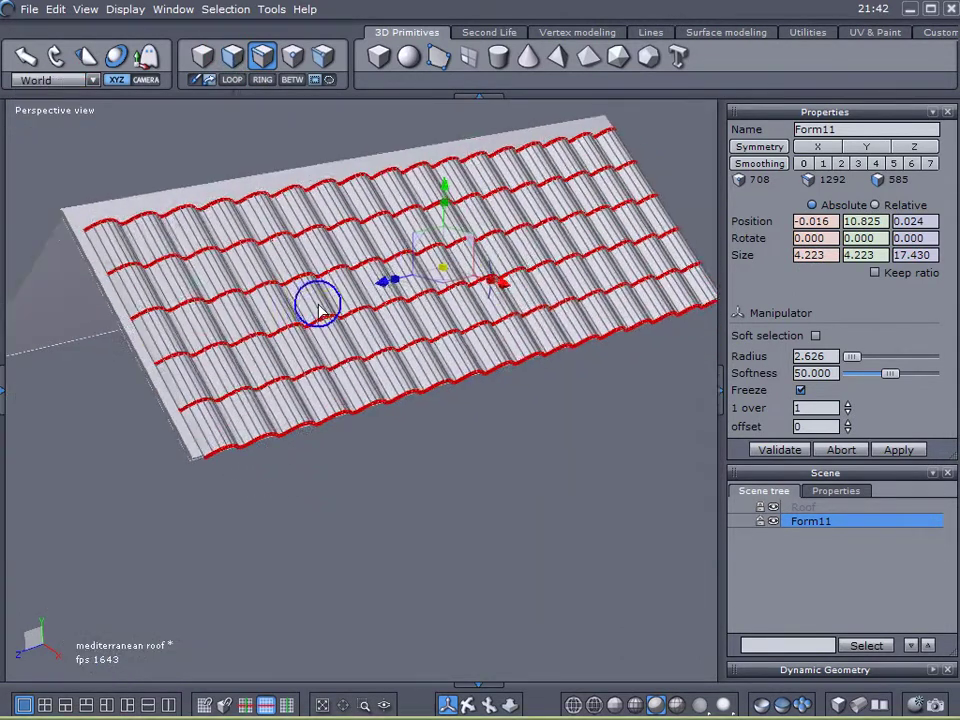
middle_click_drag(322, 312, 358, 349)
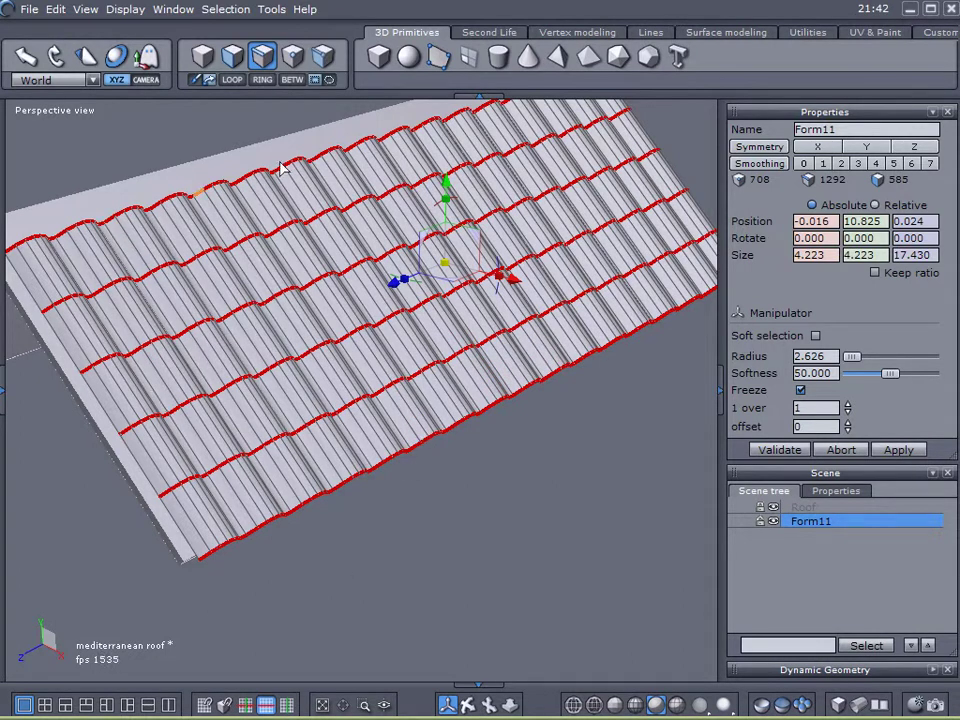
scroll(203, 296, "up", 2)
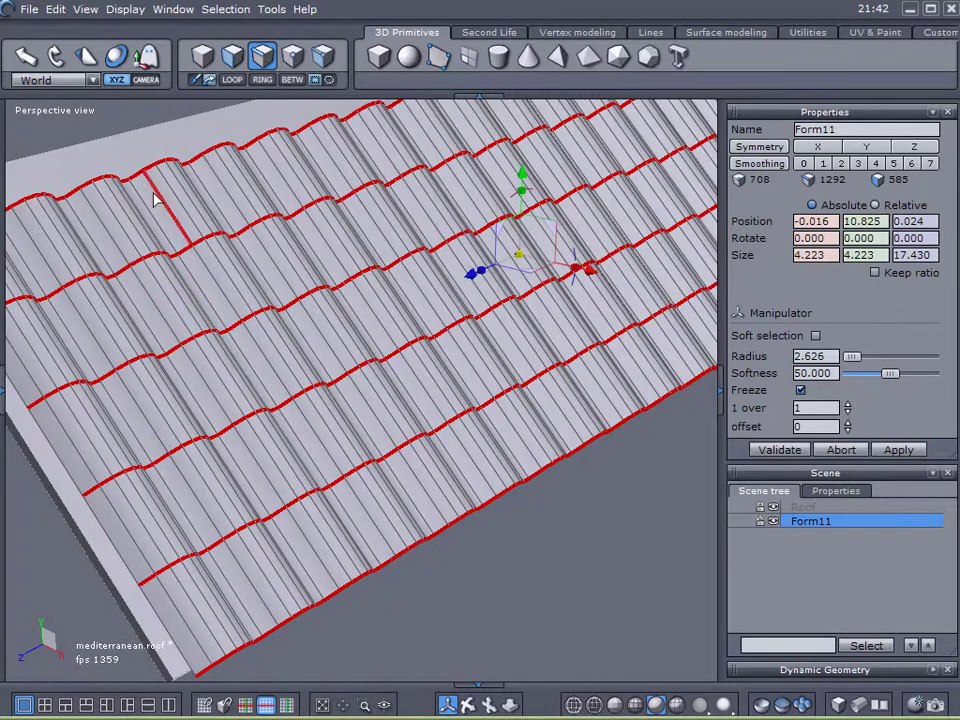
- Select one wavy edge on each of the four interior rows of the tile sheet and extend the selection by loop across the roof
left_click(92, 114)
left_click(138, 265)
scroll(182, 340, "up", 3)
left_click(193, 343, "shift")
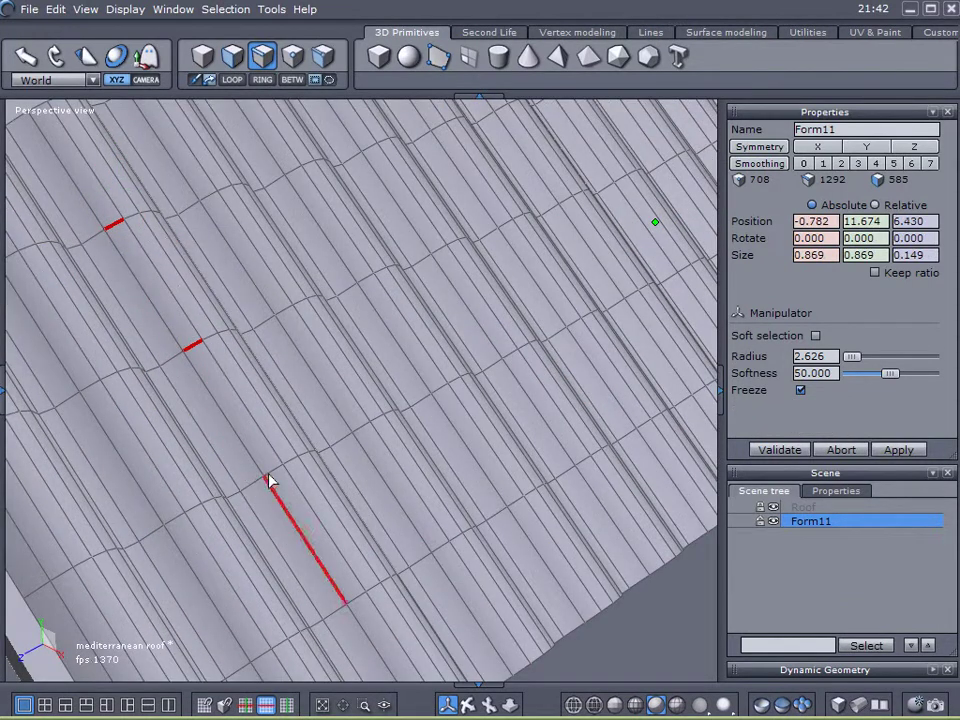
left_click(272, 474, "shift")
left_click(369, 599, "shift")
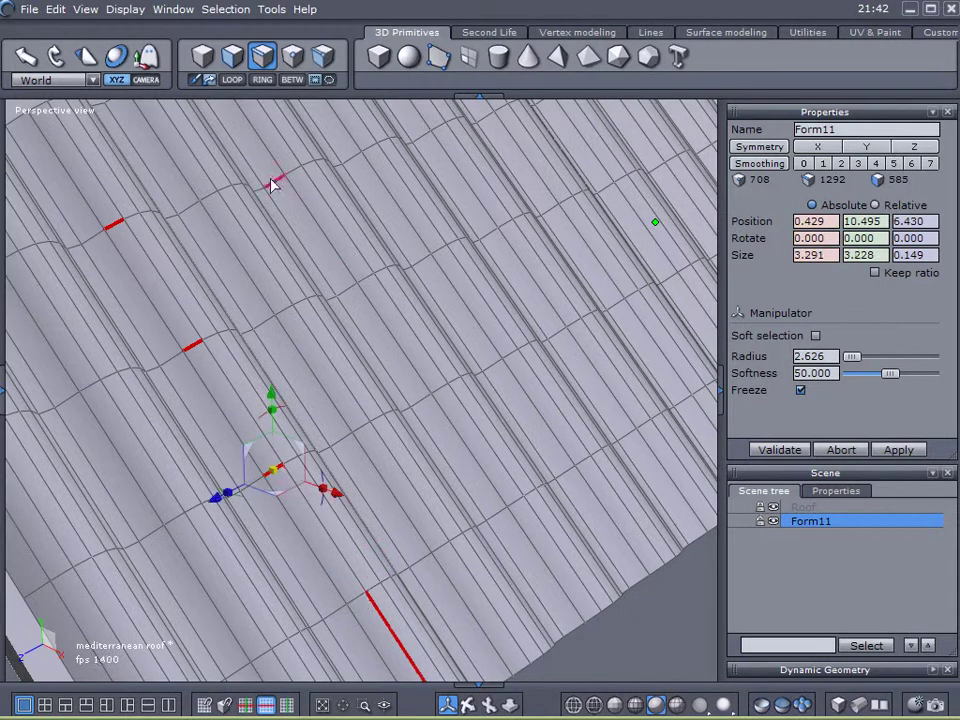
left_click(371, 605, "shift")
left_click(357, 600, "shift")
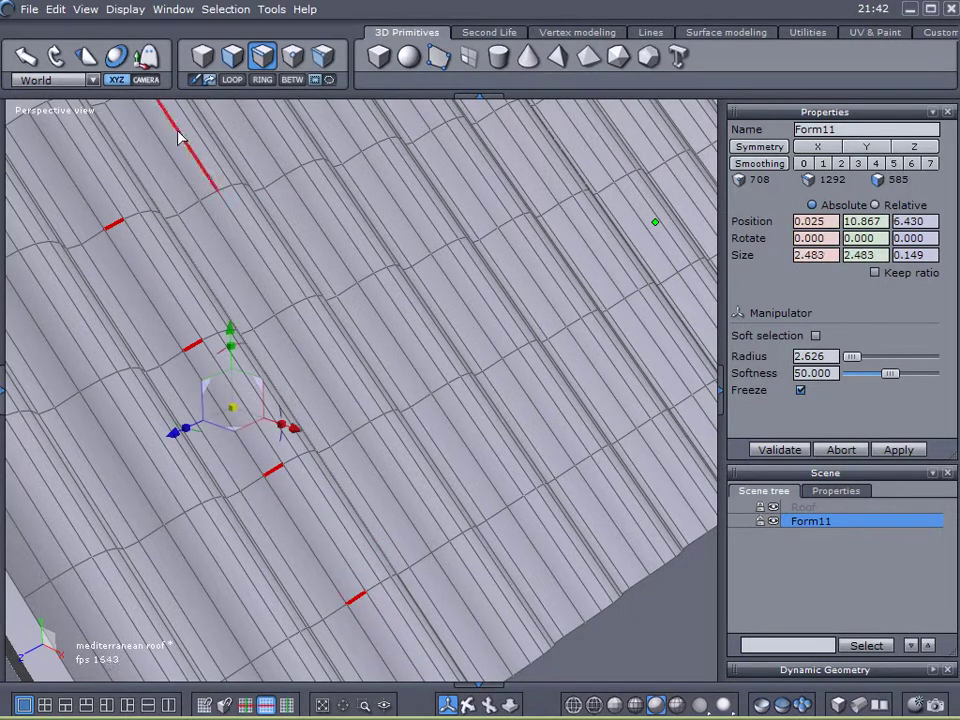
left_click(231, 82)
scroll(321, 236, "down", 4)
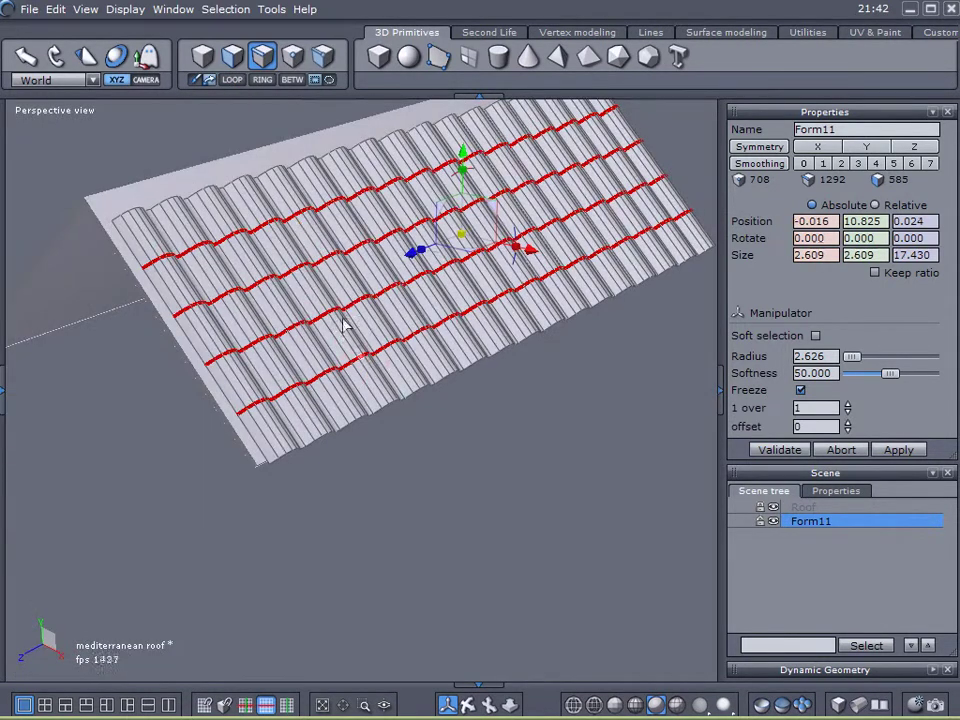
- Extract the four selected rows of edges with Extract Along, creating a narrow parallel strip just up the slope from each row
left_click_drag(306, 328, 165, 423, "alt")
middle_click_drag(166, 424, 476, 377)
scroll(384, 339, "up", 6)
scroll(384, 339, "down", 4)
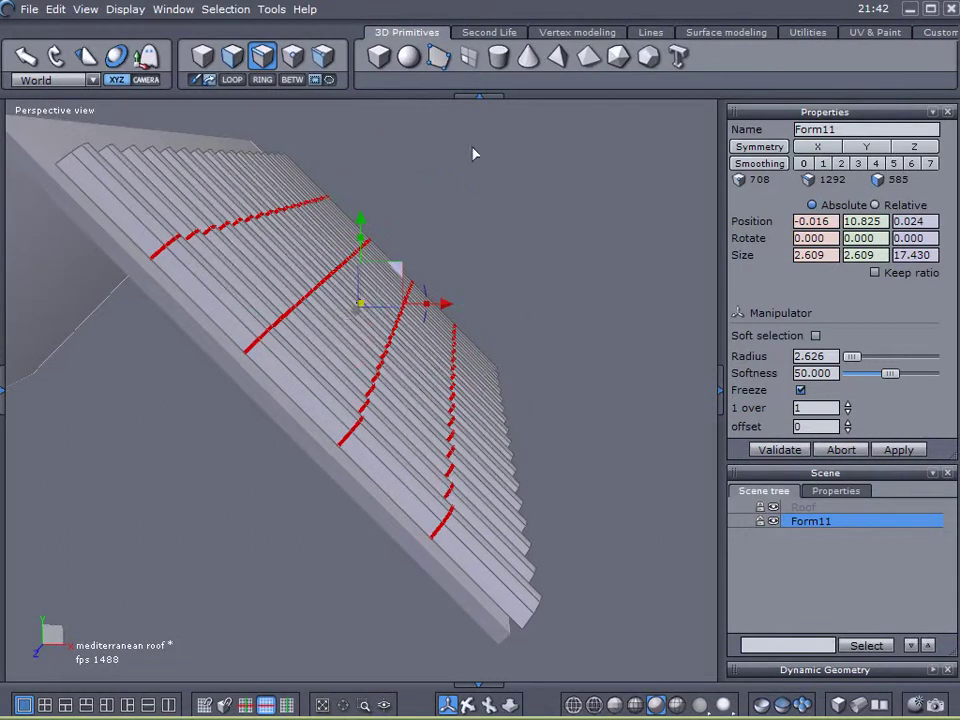
left_click(577, 32)
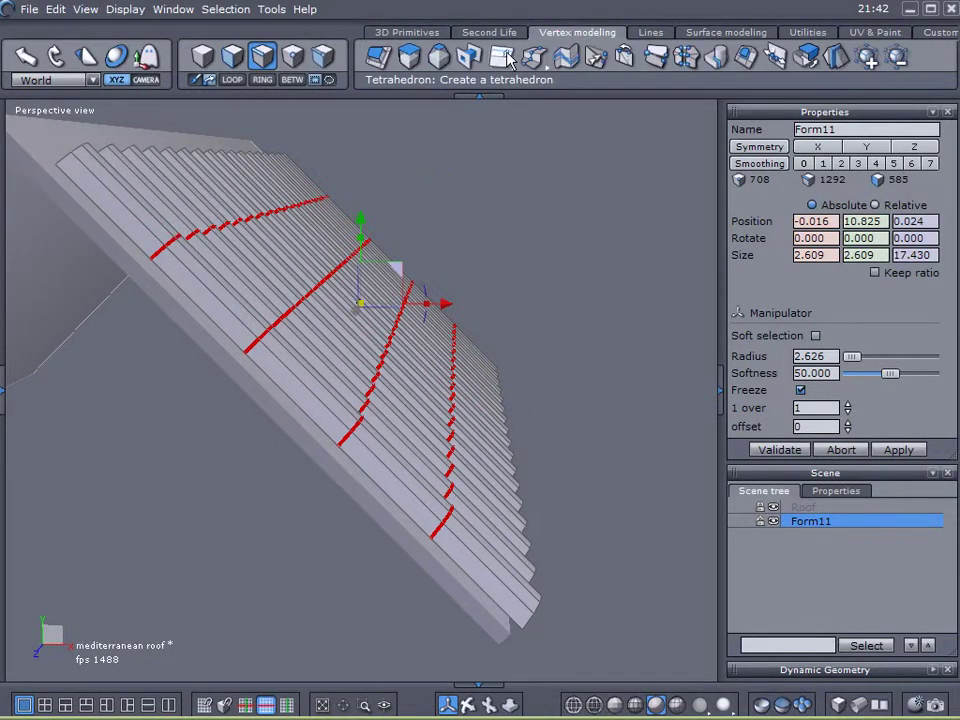
mouse_move(505, 56)
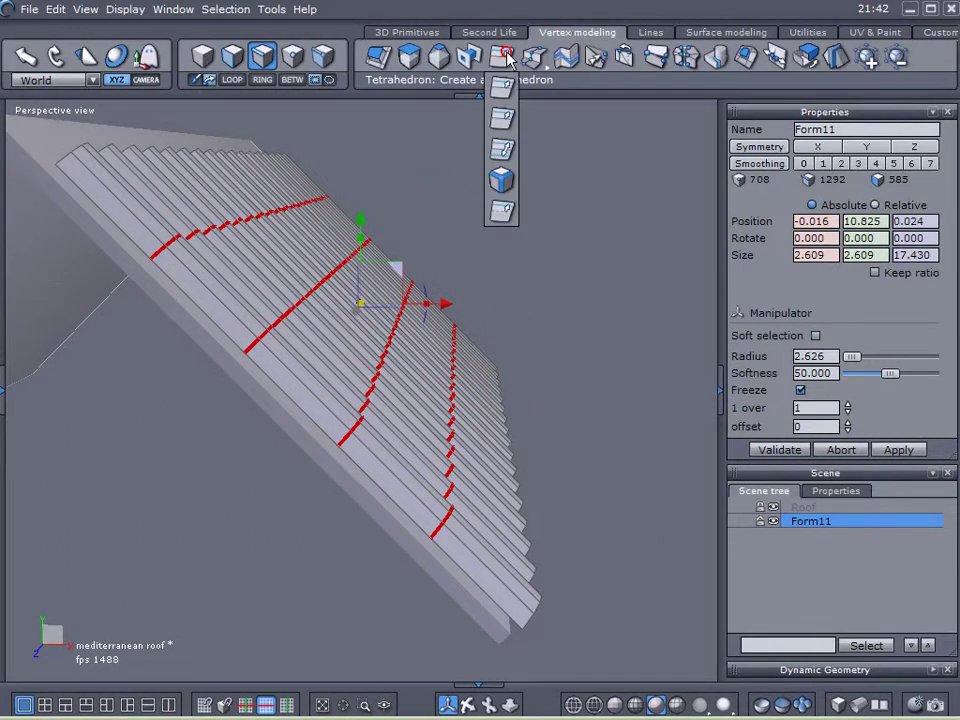
left_click(502, 121)
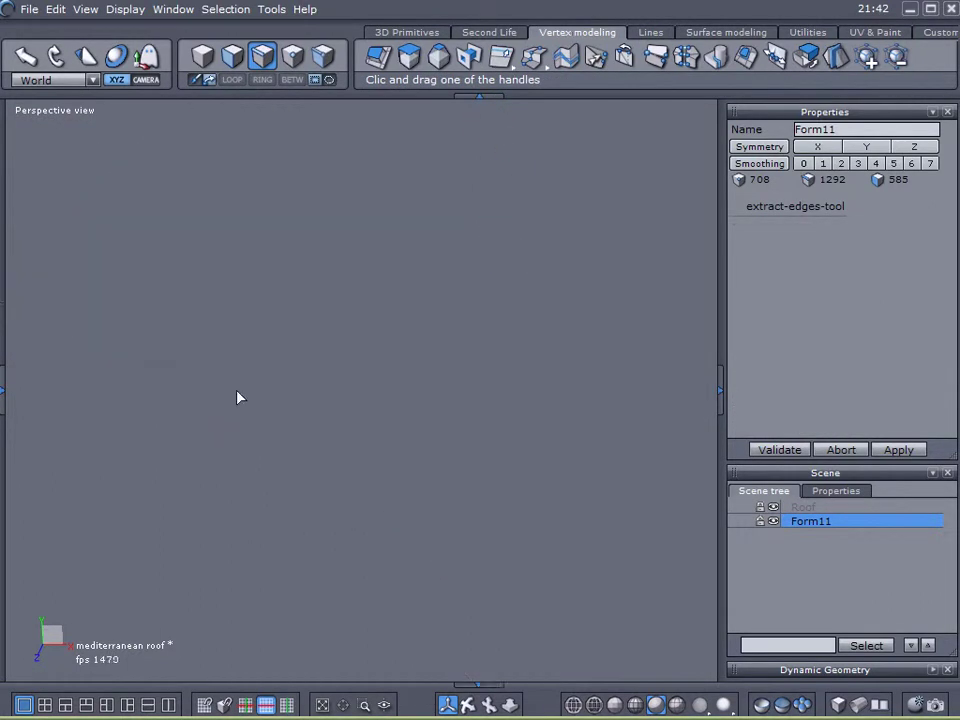
middle_click_drag(238, 398, 326, 414)
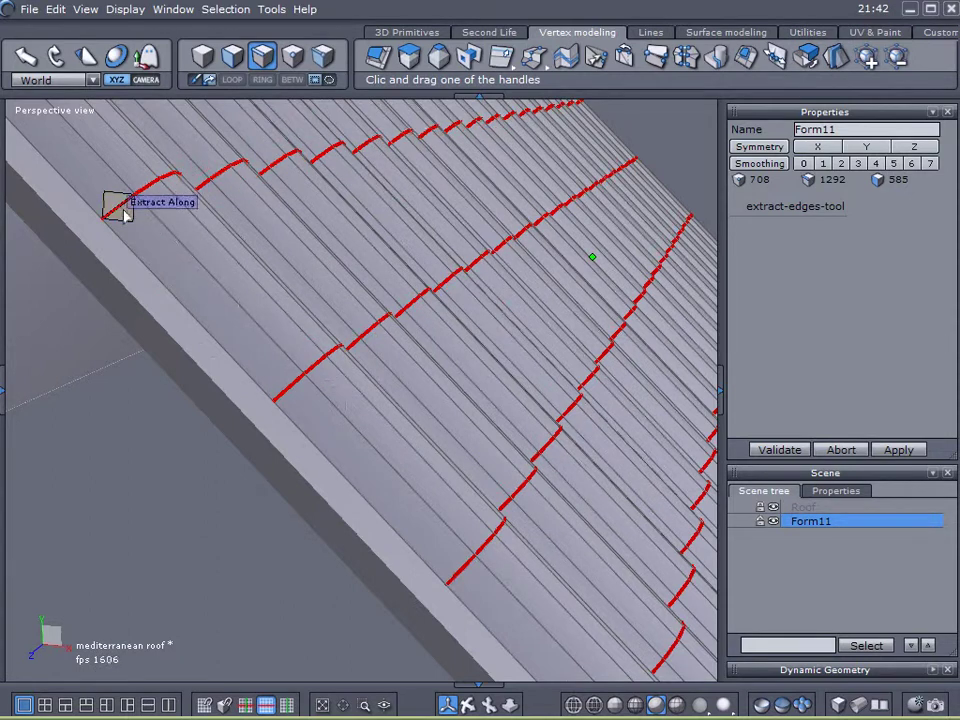
mouse_move(115, 205)
left_mouse_down()
mouse_move(107, 208)
mouse_move(86, 169)
mouse_move(112, 215)
left_mouse_up()
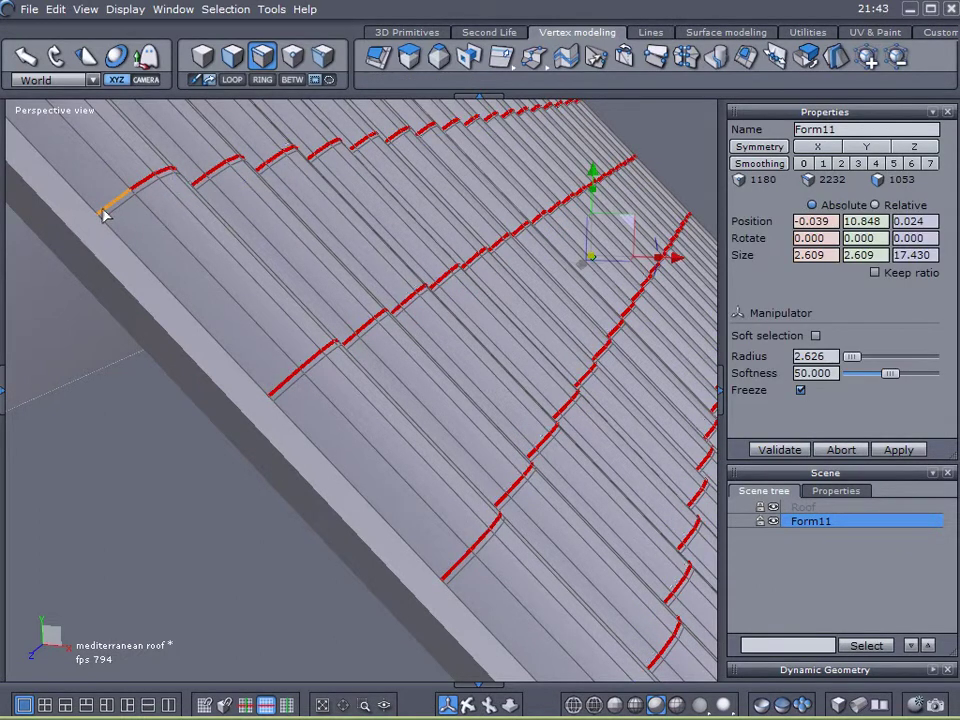
mouse_move(352, 448)
left_mouse_down()
mouse_move(124, 238)
mouse_move(71, 156)
mouse_move(107, 160)
left_mouse_up()
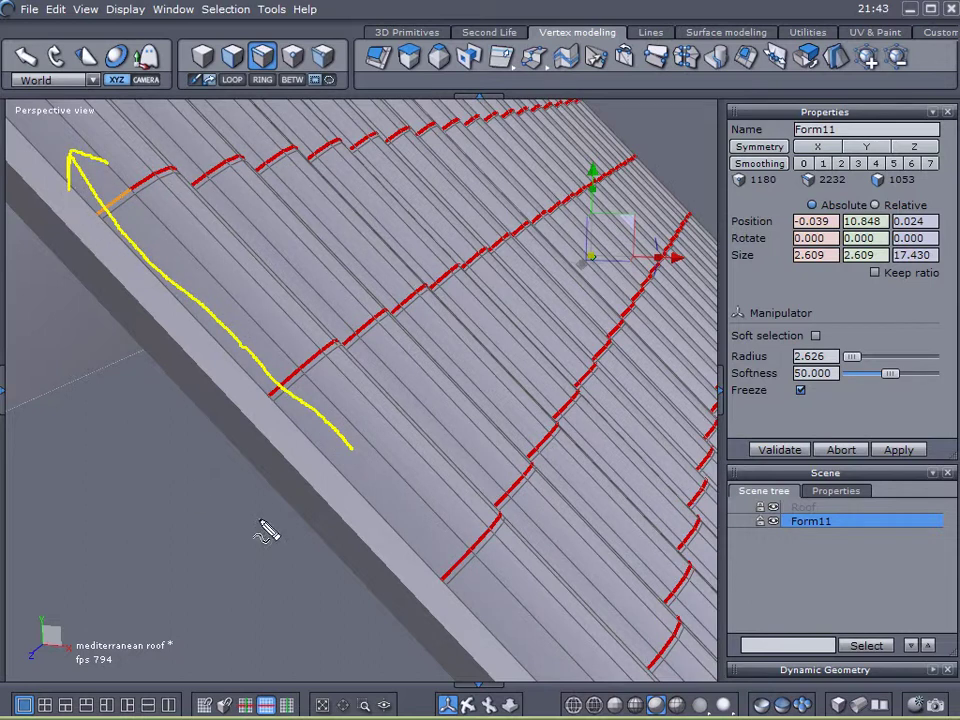
mouse_move(98, 405)
left_mouse_down()
mouse_move(292, 620)
mouse_move(263, 617)
left_mouse_up()
left_click_drag(187, 458, 140, 592)
left_click_drag(124, 480, 306, 566)
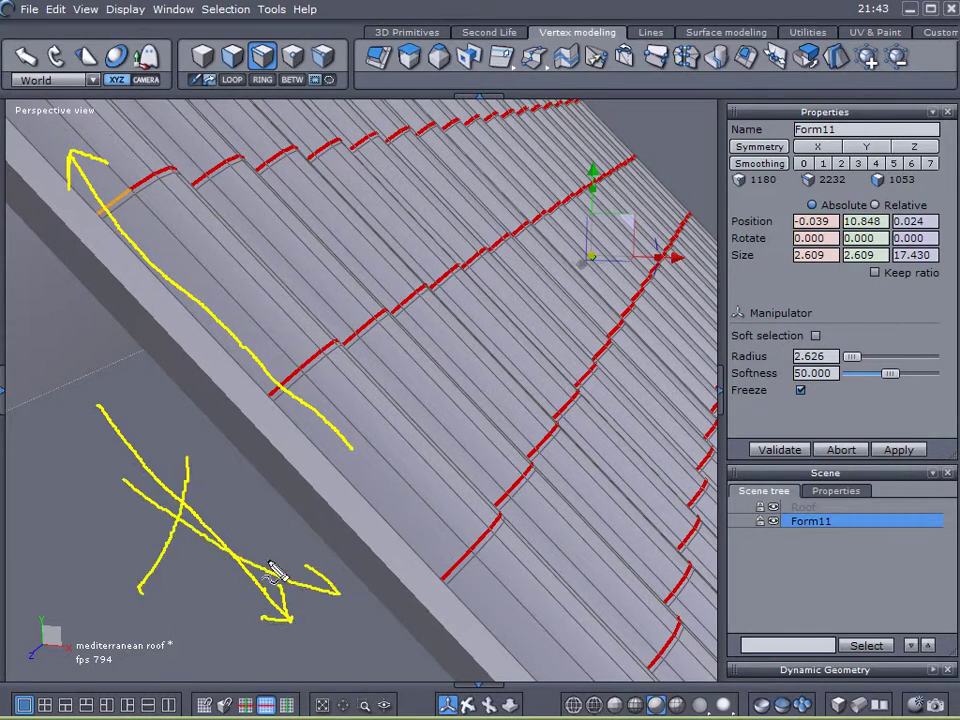
key("Escape")
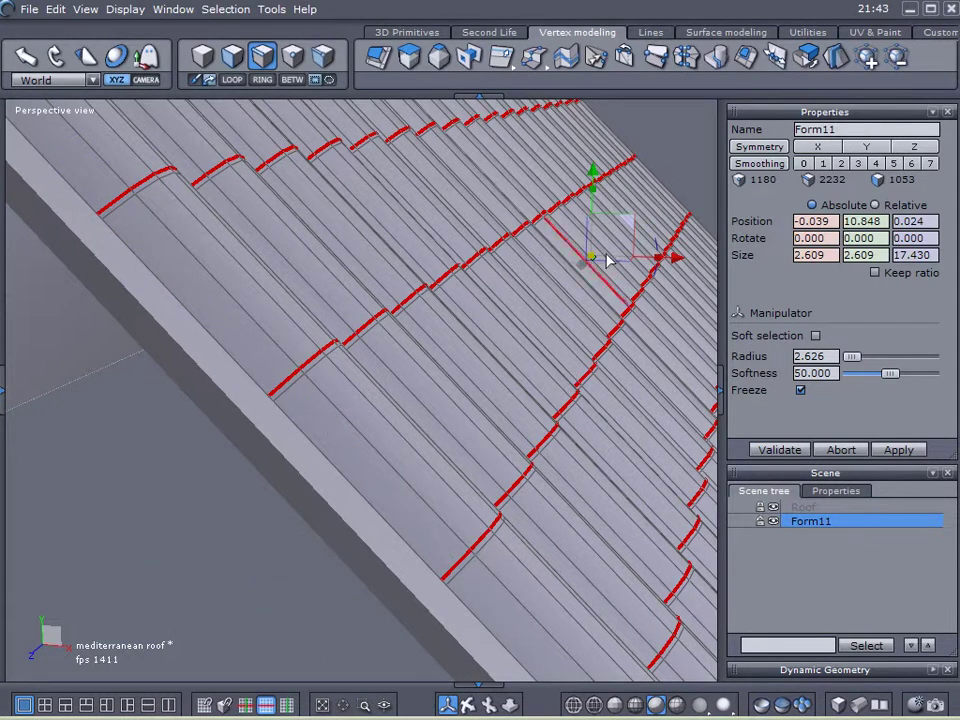
- Move the extracted rows of edges outward in the XY plane to about X 0.012, Y 10.893, forming a step at each row
left_click_drag(628, 216, 636, 212)
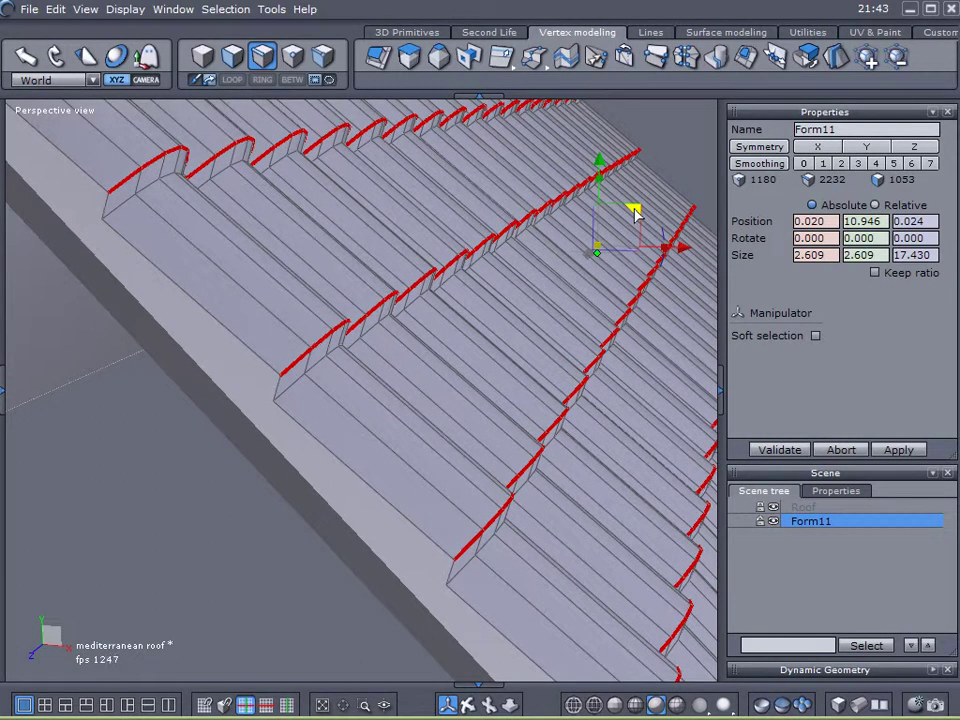
left_click_drag(428, 408, 297, 316, "alt")
right_click_drag(297, 322, 686, 273)
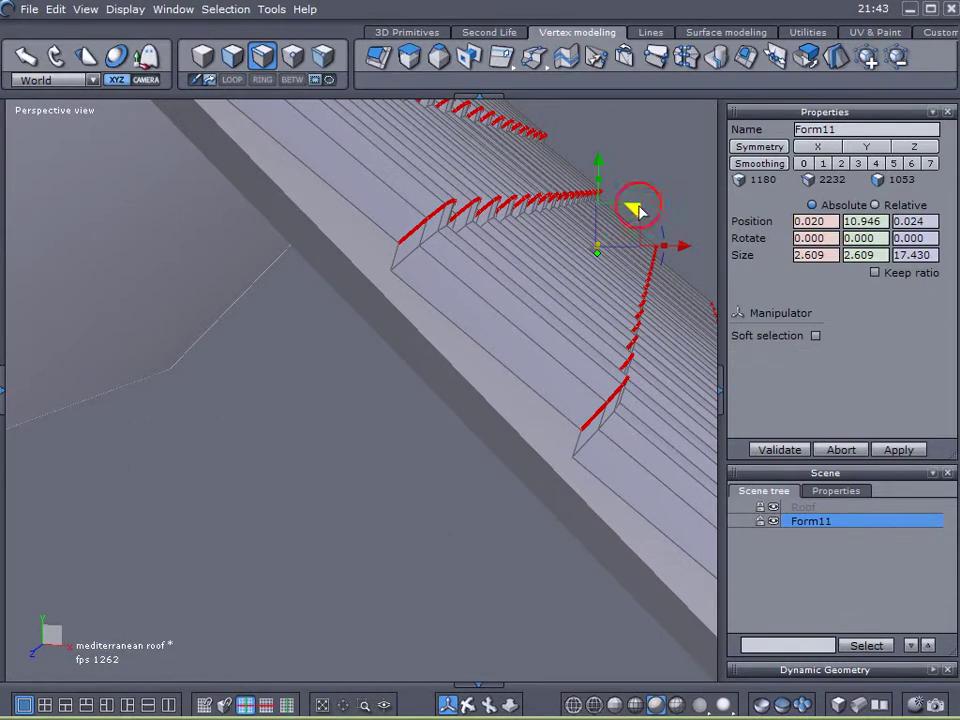
left_click_drag(634, 210, 637, 217)
right_click_drag(637, 217, 530, 319)
scroll(437, 305, "up", 3)
scroll(435, 310, "down", 4)
scroll(425, 305, "up", 4)
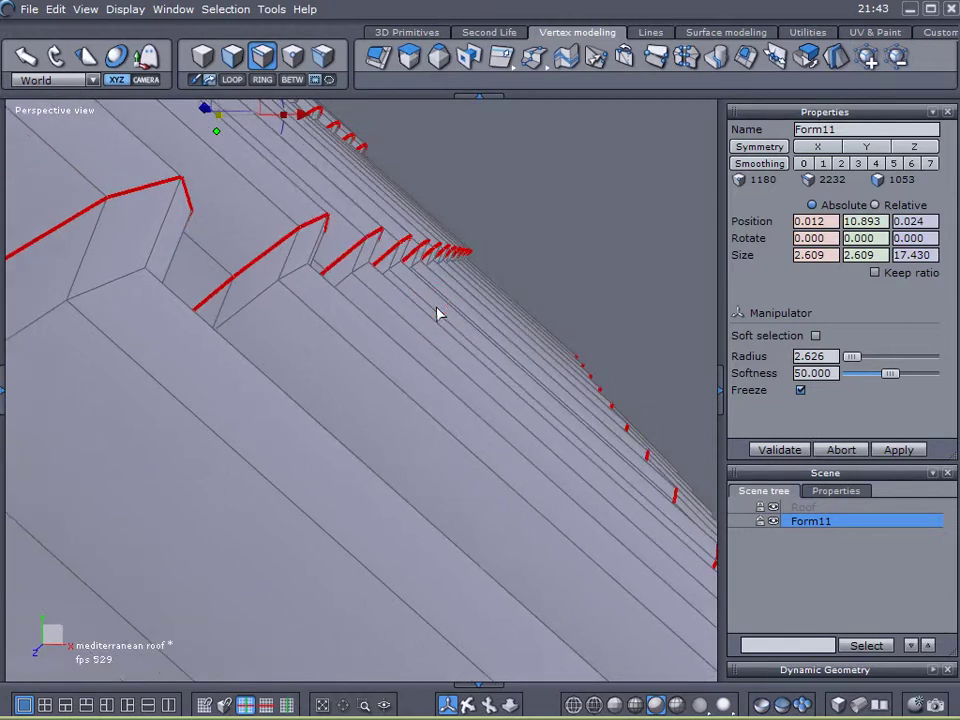
scroll(442, 318, "down", 4)
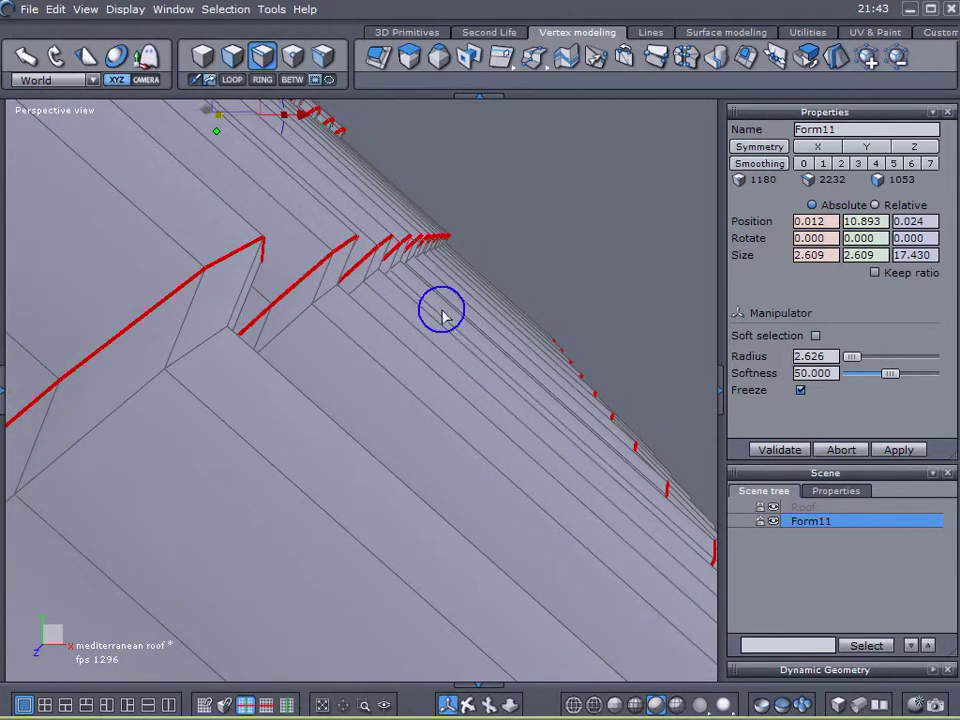
scroll(444, 317, "up", 3)
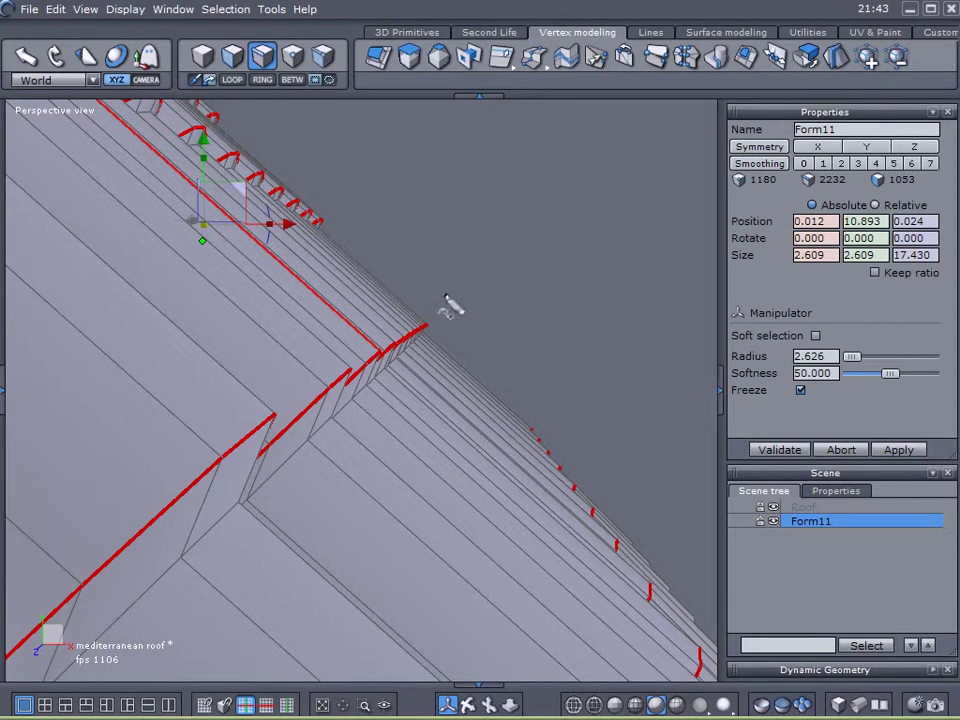
left_click_drag(476, 266, 423, 327)
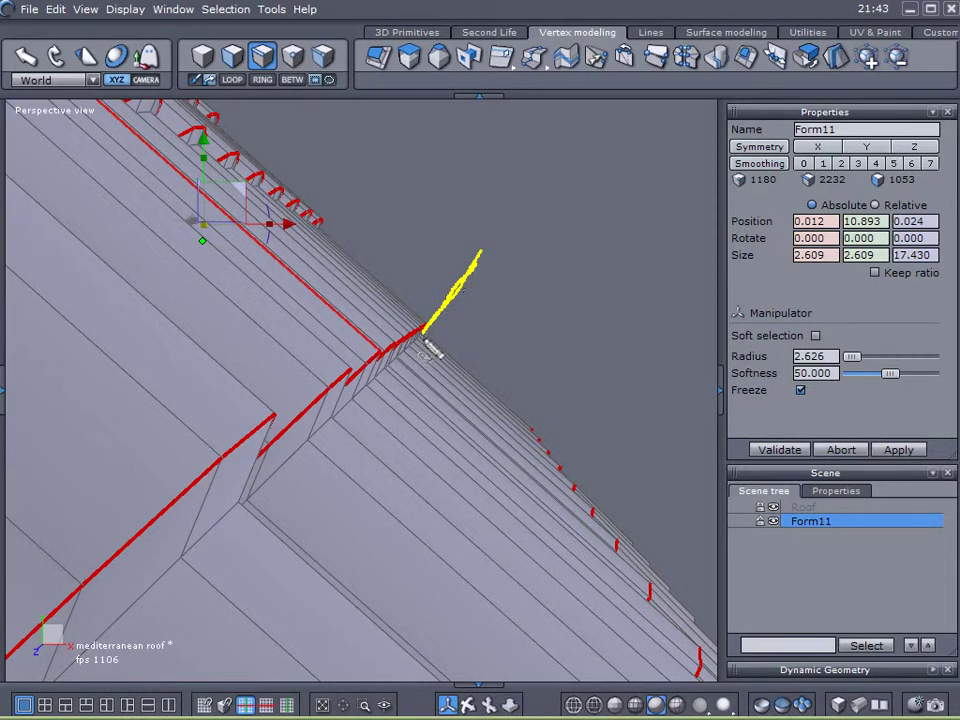
left_click_drag(446, 354, 489, 394)
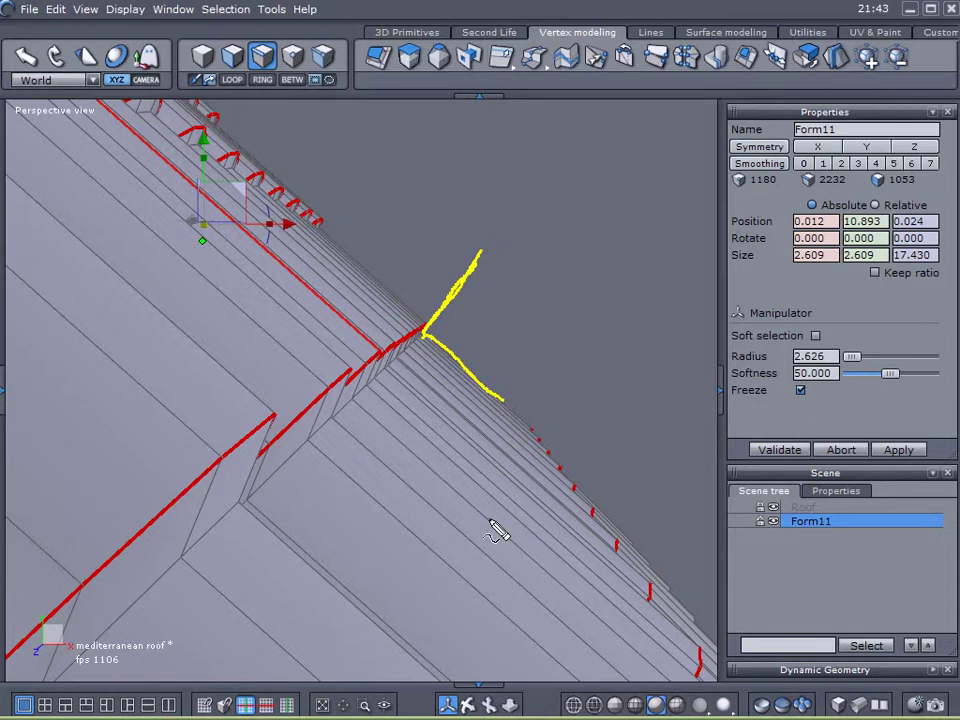
key("Escape")
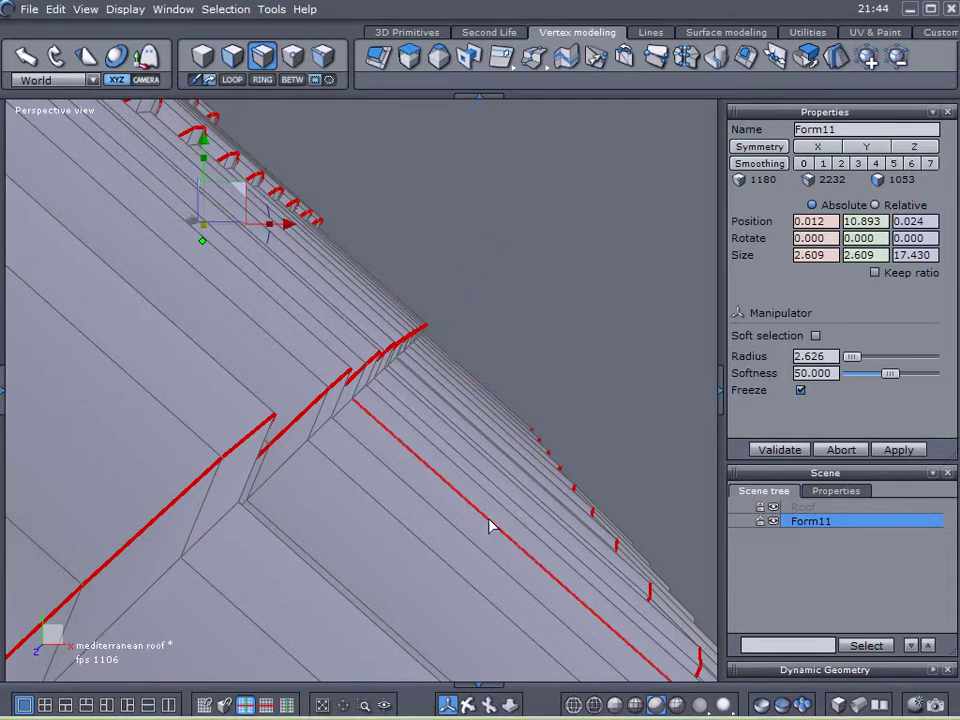
left_click_drag(473, 424, 445, 401, "alt")
scroll(443, 400, "up", 2)
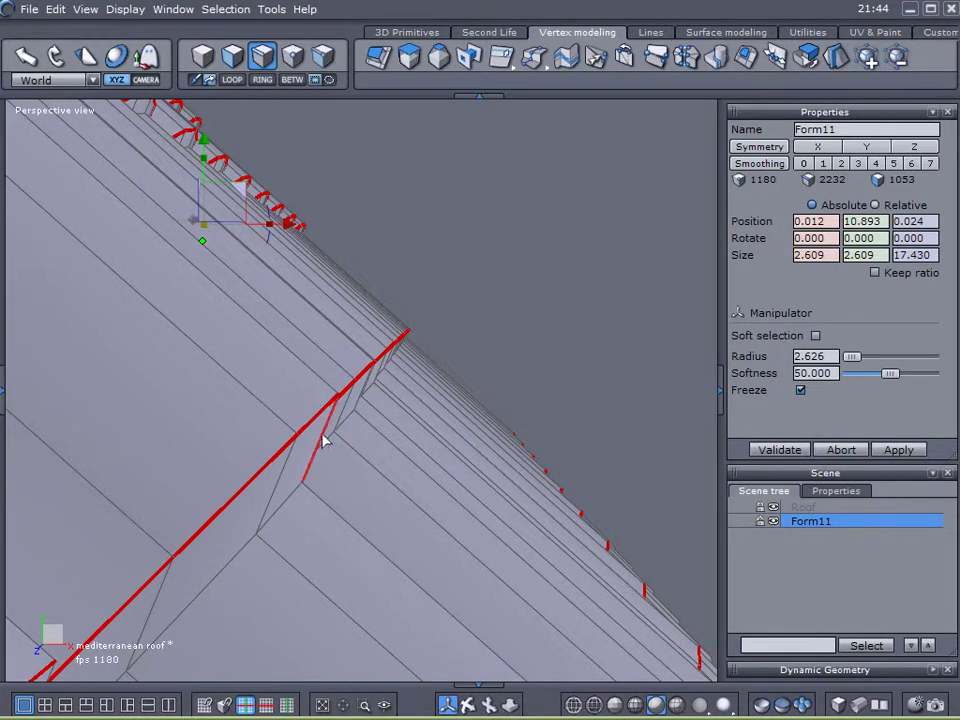
left_click_drag(241, 186, 225, 186)
middle_click_drag(428, 356, 370, 355)
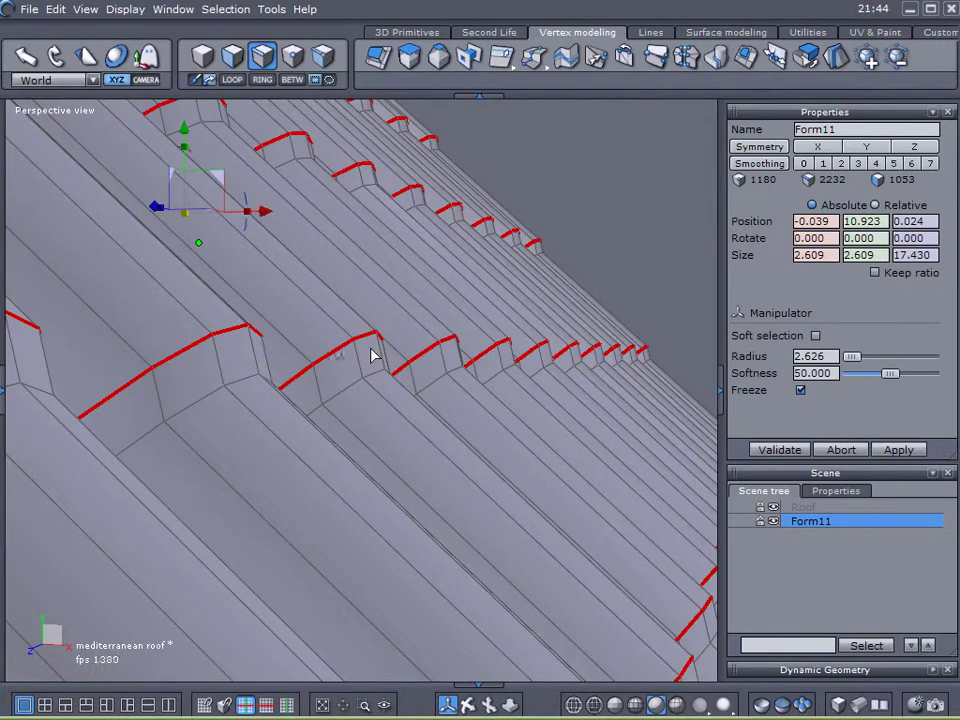
right_click_drag(372, 355, 413, 362)
middle_click_drag(411, 362, 416, 364)
key("ctrl+z")
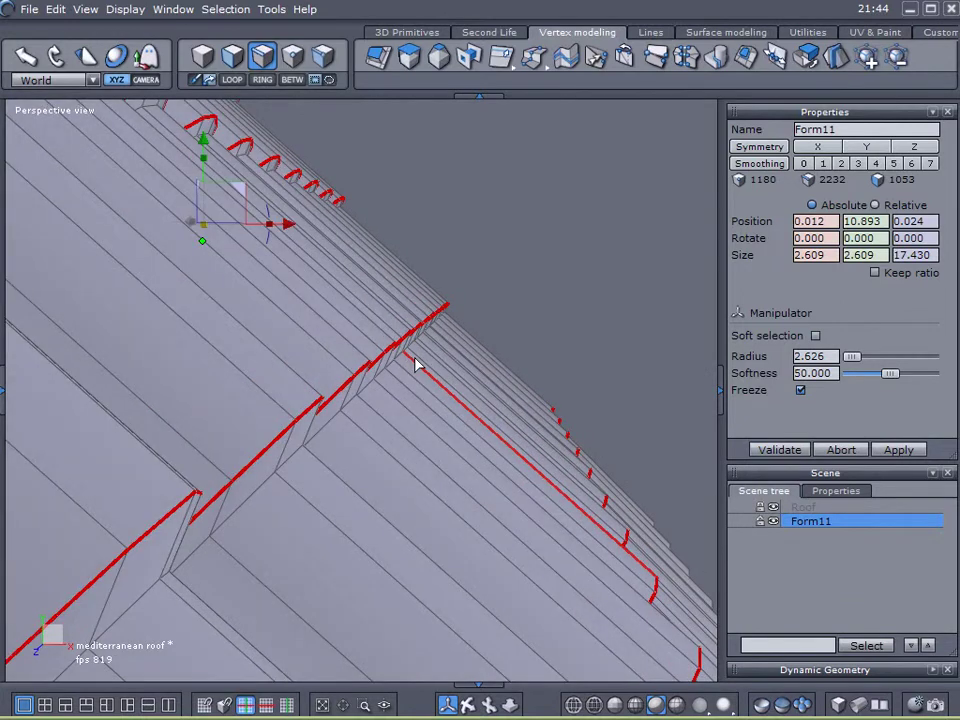
- Nudge the raised rows of edges in the XY plane to about X 0.019, Y 10.891 to square up the tile steps
right_click_drag(418, 364, 409, 430)
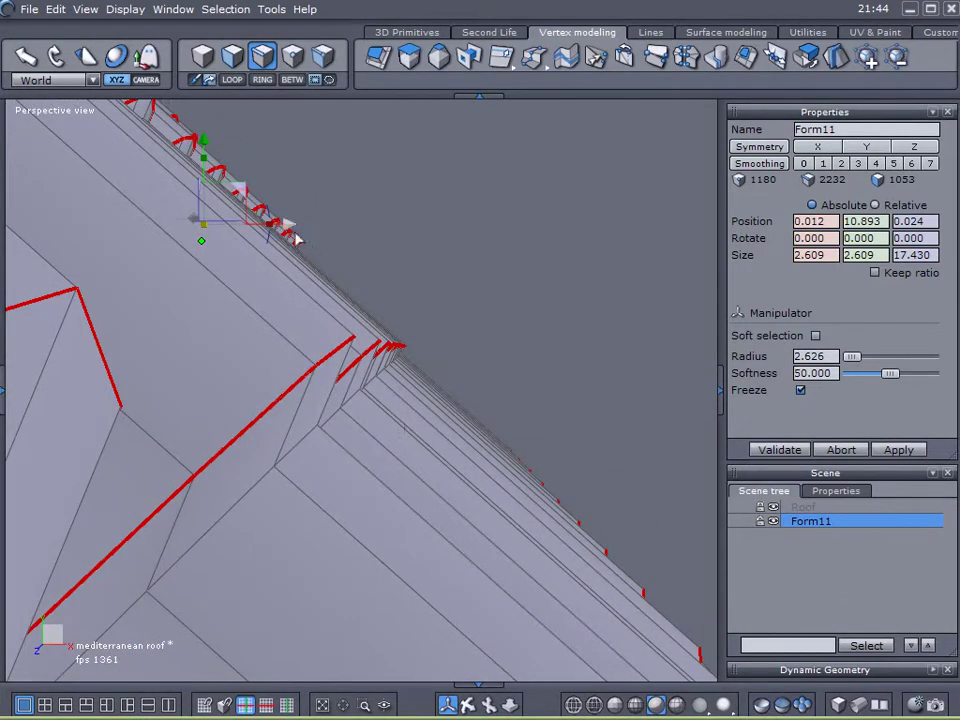
left_click_drag(243, 196, 244, 193)
mouse_move(456, 456)
right_mouse_down()
mouse_move(187, 444)
mouse_move(444, 467)
mouse_move(454, 456)
mouse_move(450, 481)
mouse_move(443, 467)
mouse_move(448, 481)
mouse_move(141, 531)
mouse_move(274, 489)
mouse_move(395, 518)
right_mouse_up()
scroll(336, 476, "up", 3)
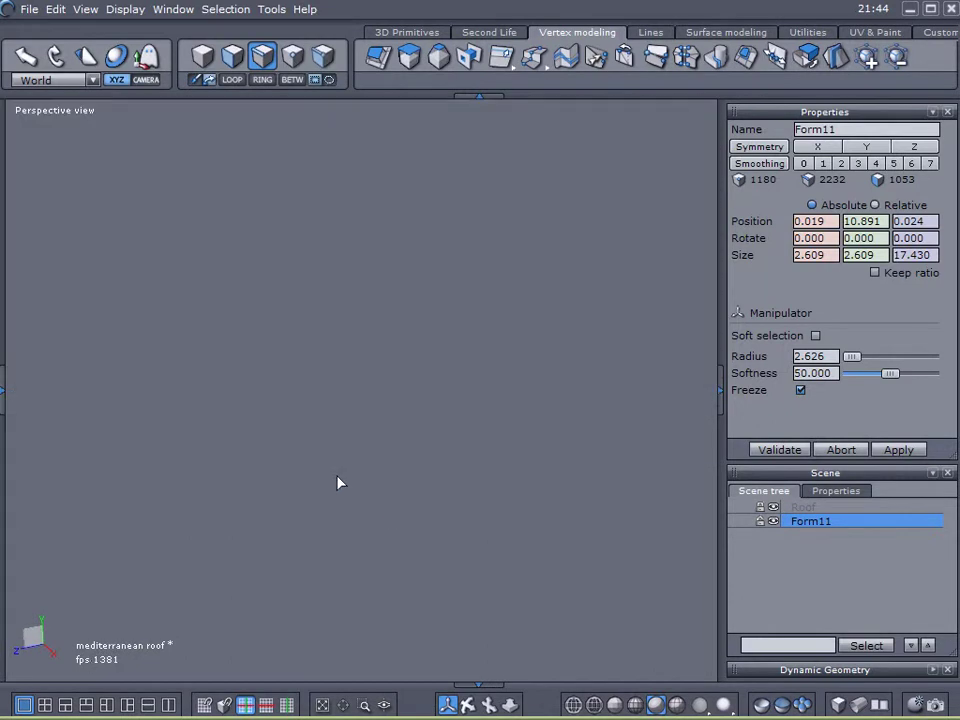
- Loop-select the tile sheet's lower eave edge, fast-extrude it and move the new edge to about X 1.973, Y 8.752
left_click(336, 448)
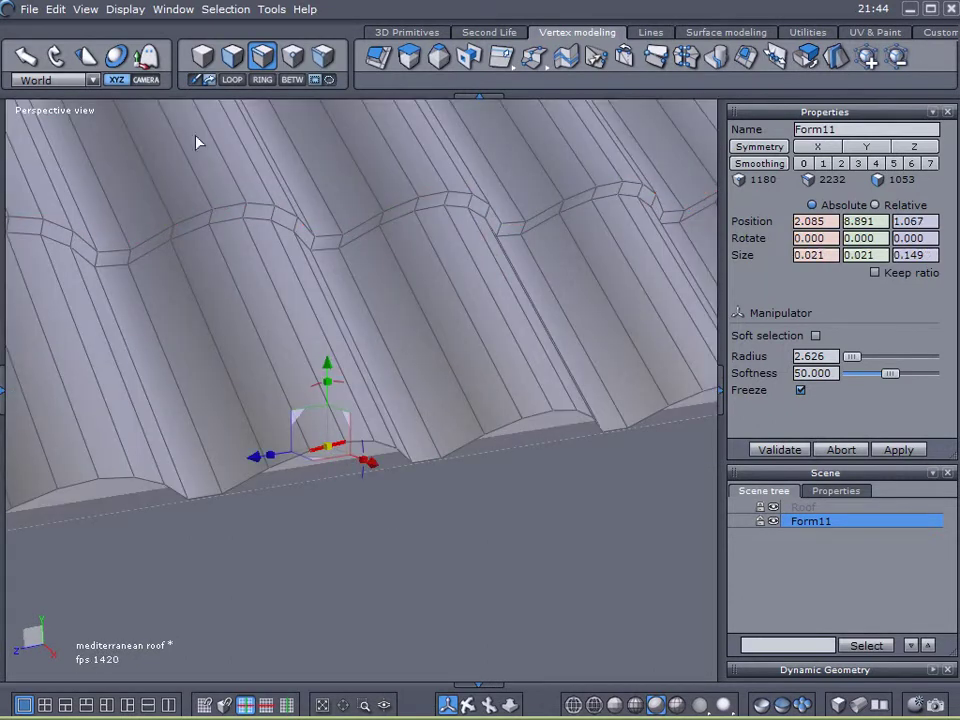
left_click(232, 82)
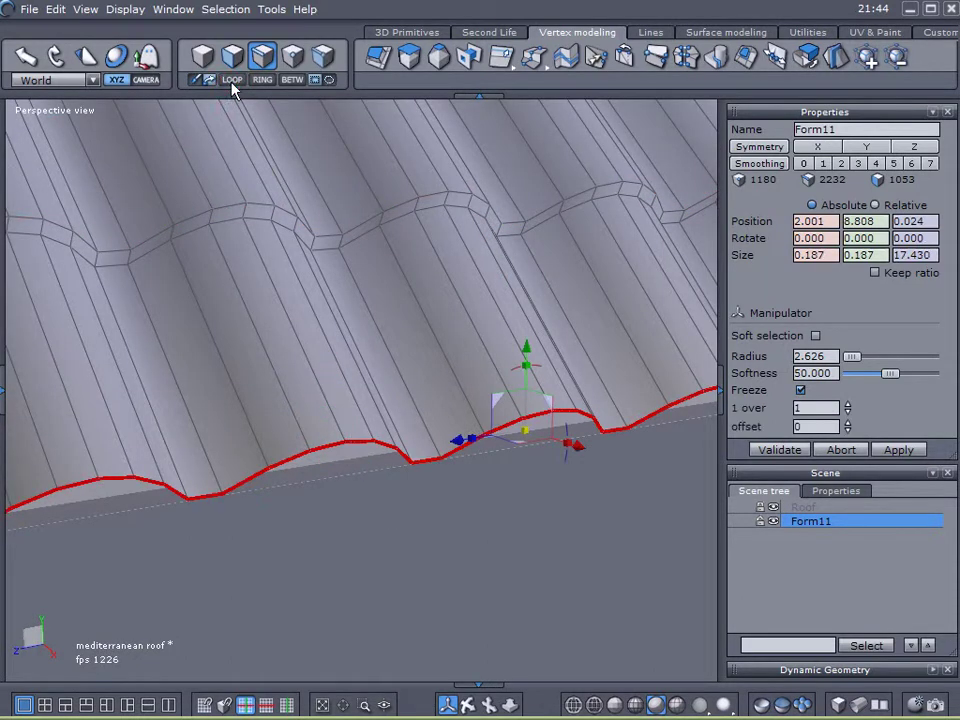
right_click_drag(315, 401, 480, 379)
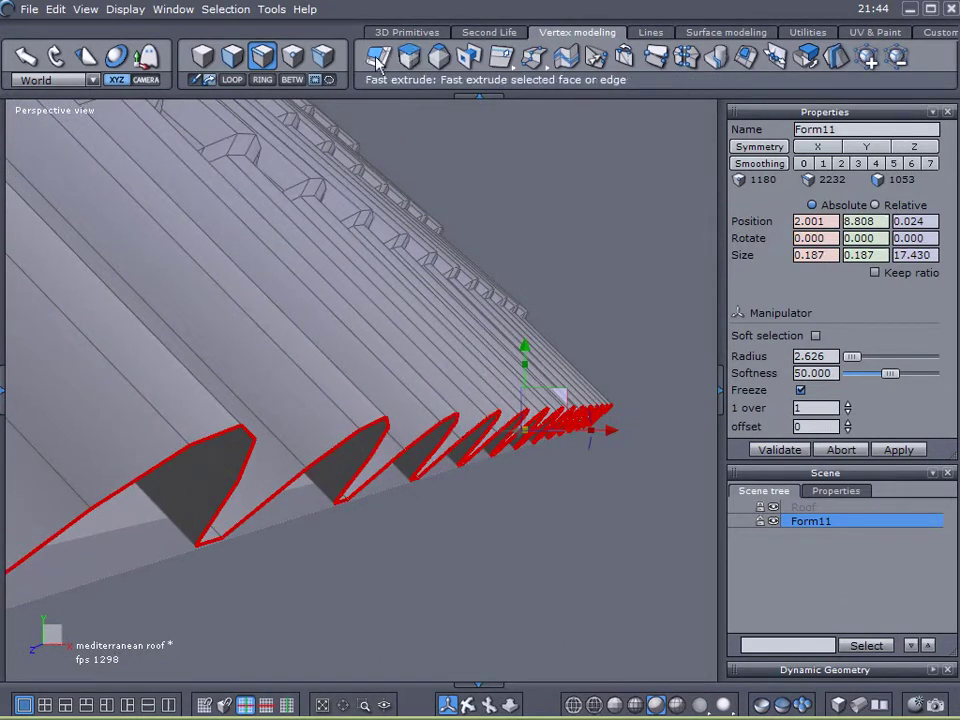
right_click_drag(384, 189, 459, 518)
mouse_move(565, 392)
left_mouse_down()
mouse_move(557, 407)
mouse_move(562, 399)
left_mouse_up()
right_click_drag(563, 414, 588, 466)
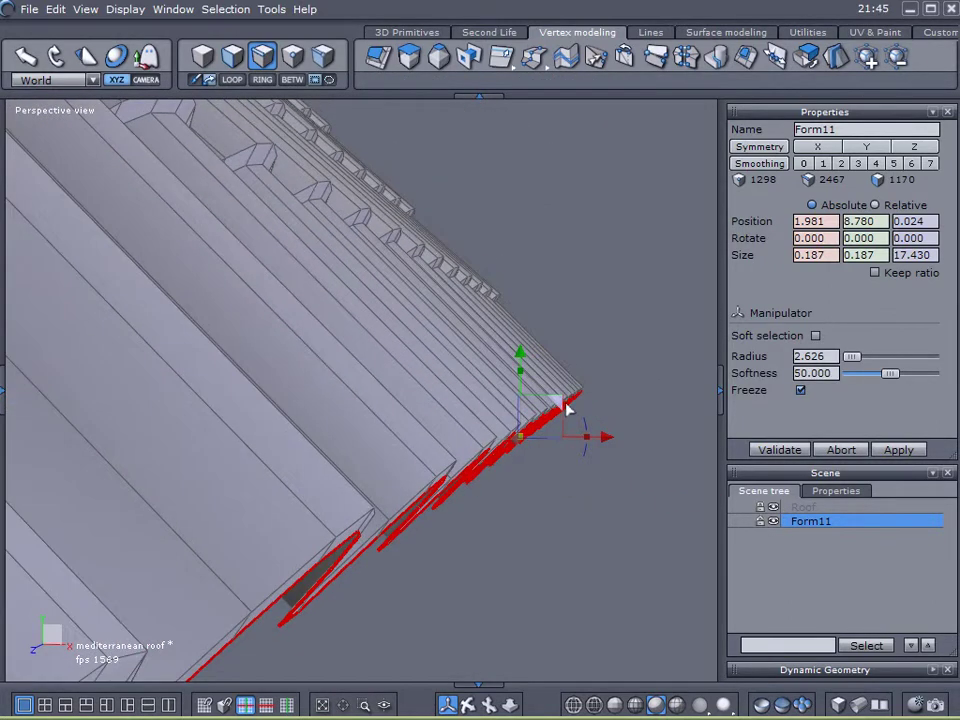
left_click_drag(563, 406, 564, 416)
mouse_move(206, 617)
right_mouse_down()
mouse_move(212, 600)
mouse_move(88, 573)
mouse_move(4, 539)
right_mouse_up()
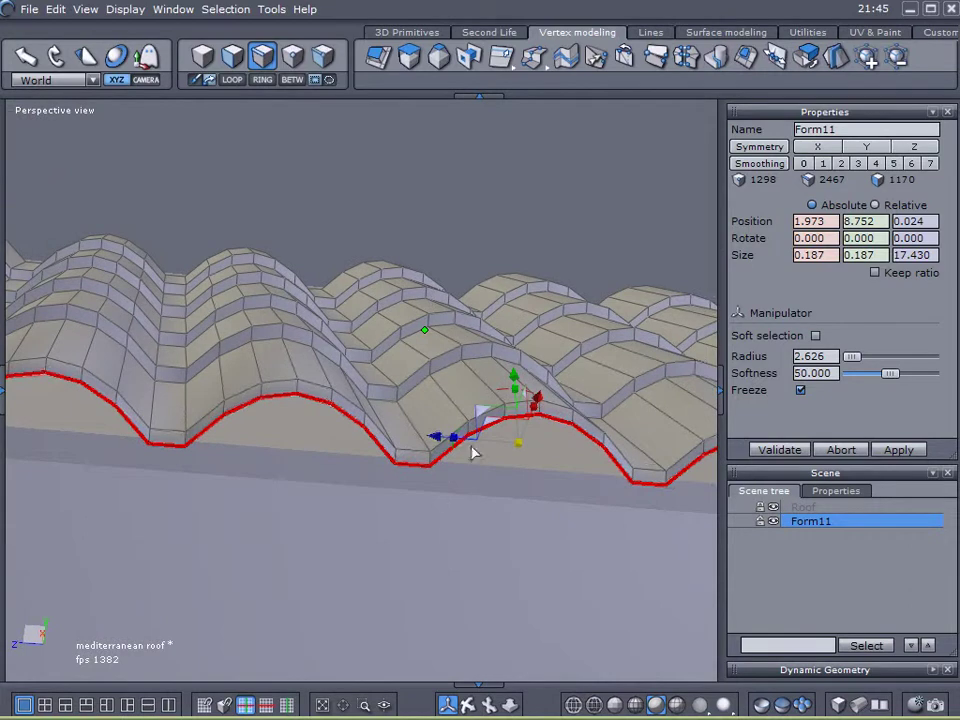
- Lower the extruded eave edge to about Y 8.735 and pull it inward to about X 1.946
left_click_drag(513, 377, 513, 385)
right_click_drag(176, 480, 481, 597)
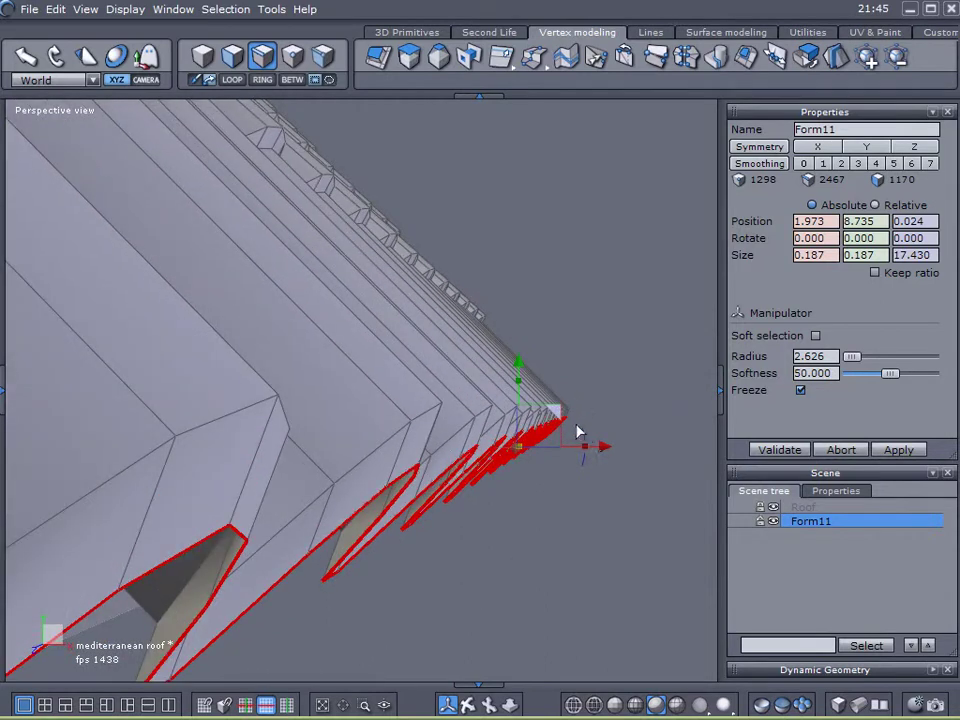
left_click_drag(603, 453, 595, 451)
right_click_drag(595, 451, 485, 510)
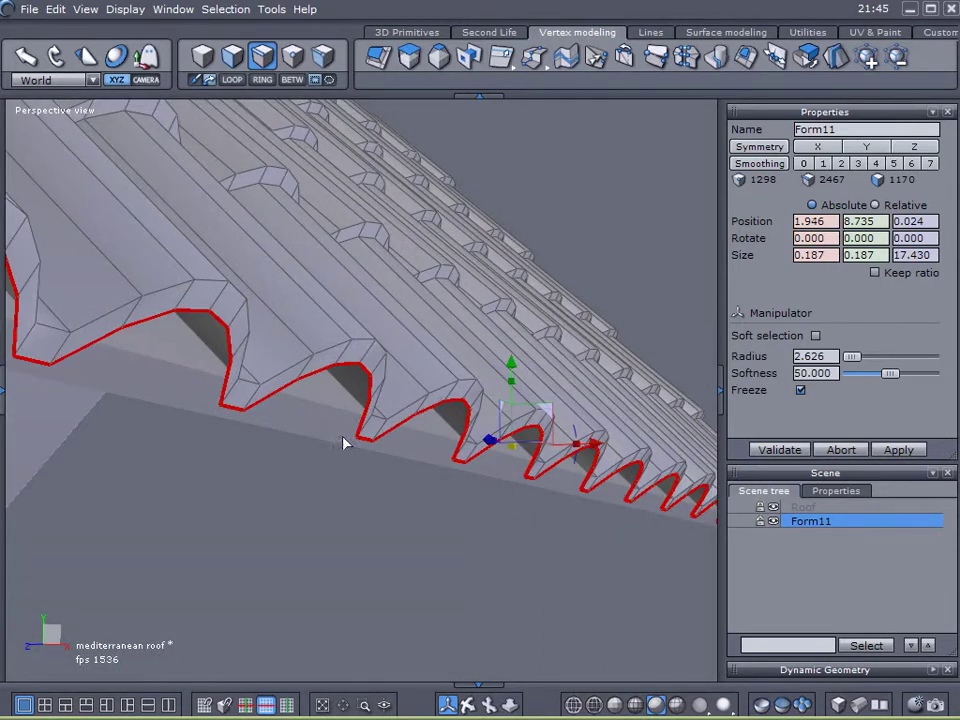
- Set the manipulator to the Selection axes, extrude the tile sheet's eave edge once more and move the new edge back under the tiles
right_click_drag(348, 454, 410, 420)
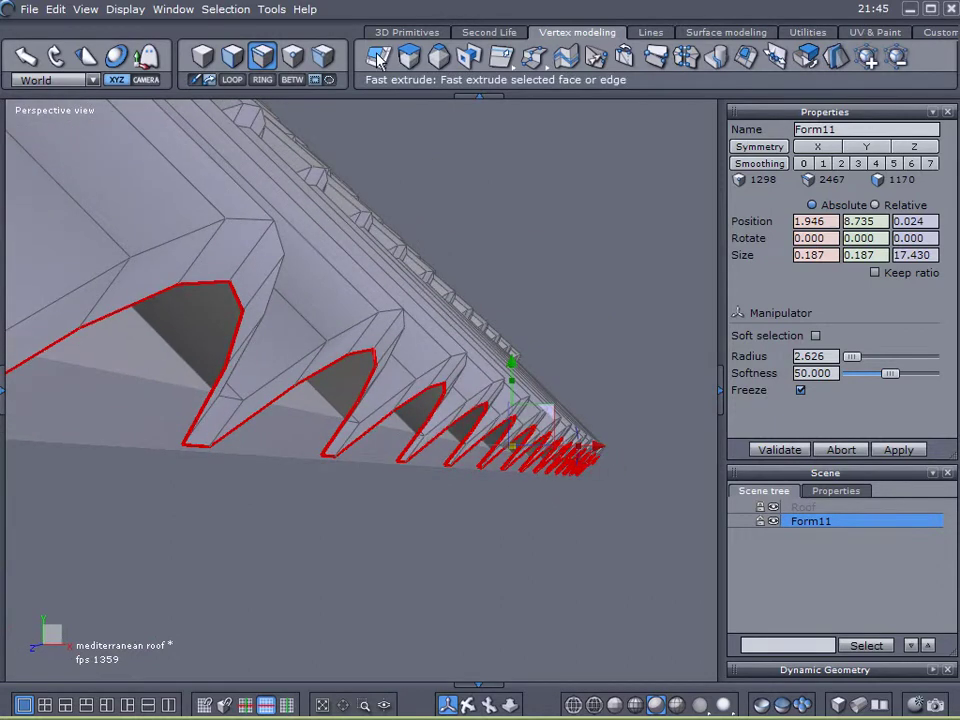
left_click(70, 80)
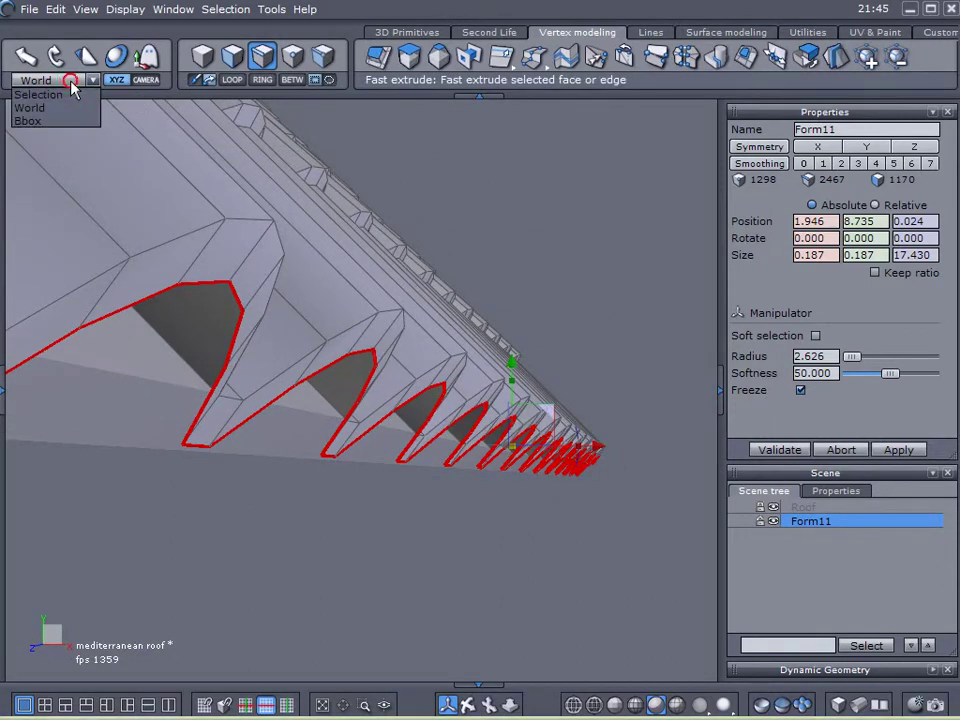
left_click(38, 94)
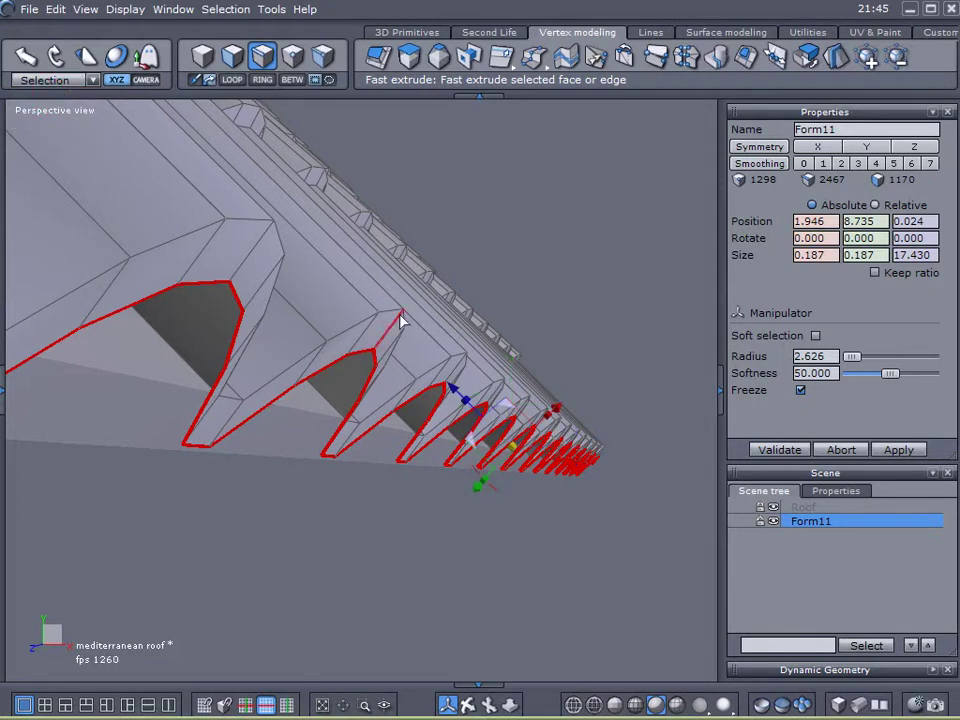
right_click_drag(458, 347, 458, 388)
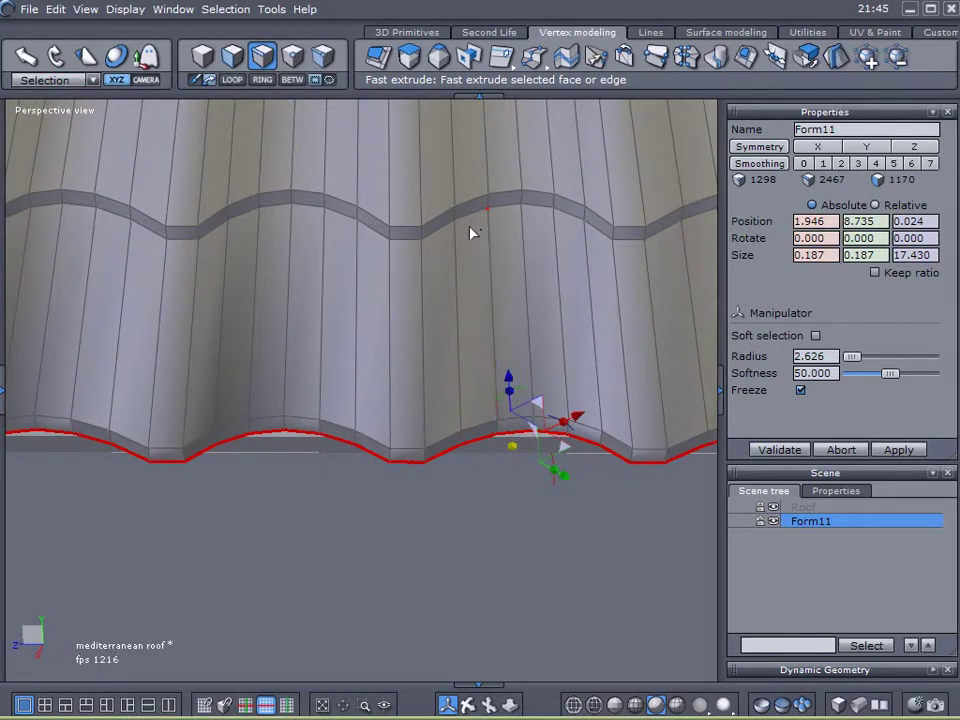
right_click_drag(193, 559, 532, 493)
left_click_drag(450, 395, 450, 513)
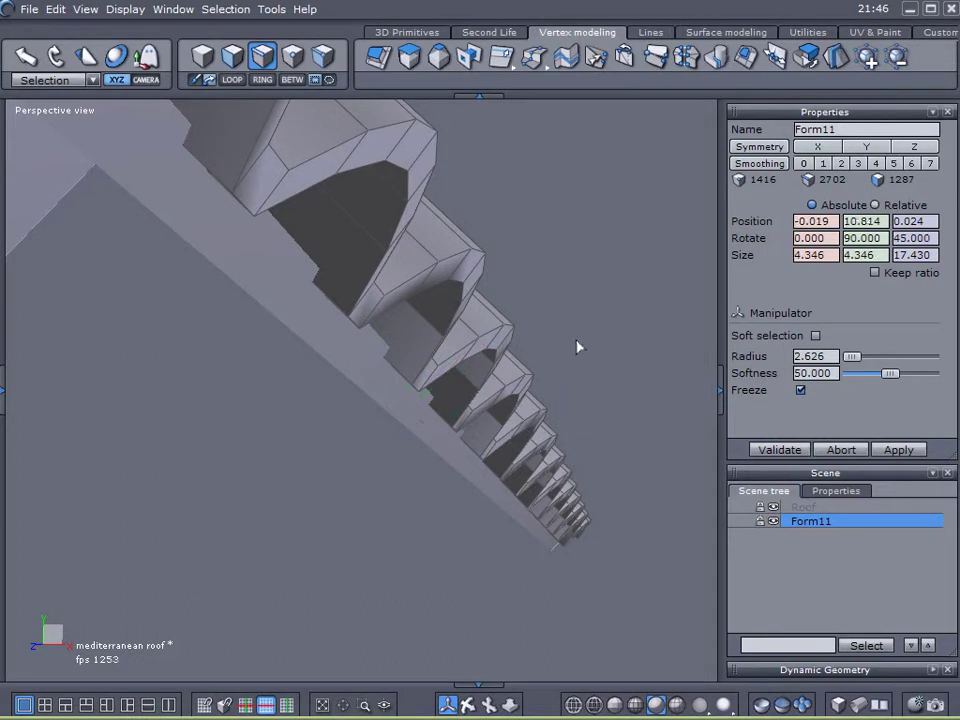
- Lift the whole tile sheet off the roof slope along its local Z axis to about X 0.002, Y 10.835
left_click(569, 401)
right_click_drag(575, 342, 285, 439, "alt")
left_click_drag(285, 439, 216, 360, "alt")
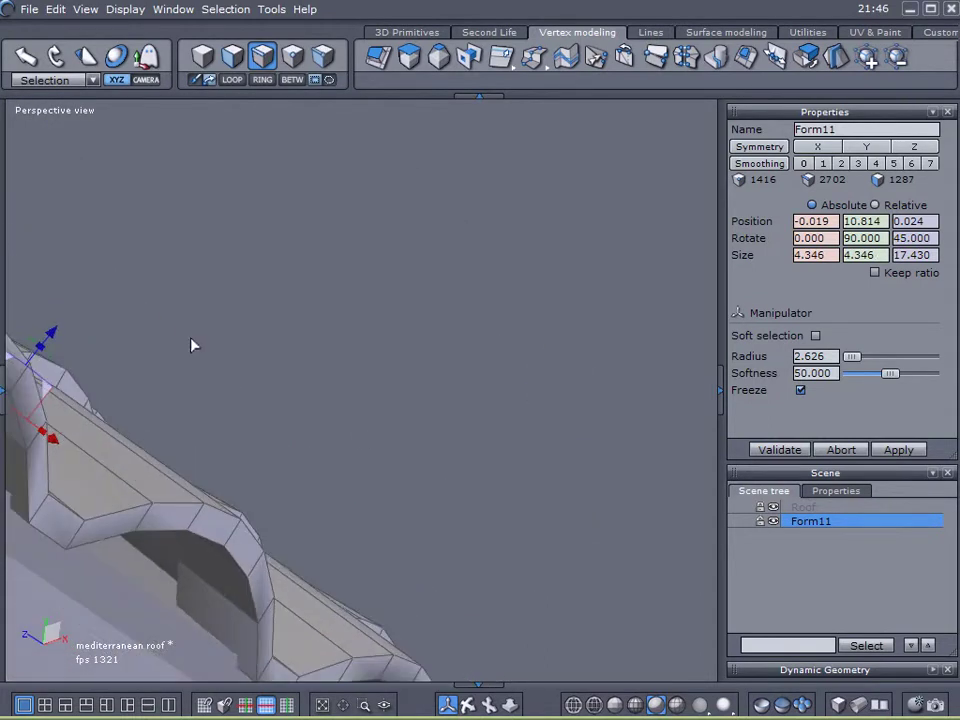
left_click_drag(51, 342, 52, 335)
- Examine the tile sheet's fit on the roof slope from underneath, above and the gable end, with and without its wireframe
scroll(422, 505, "down", 4)
middle_click_drag(422, 505, 528, 489)
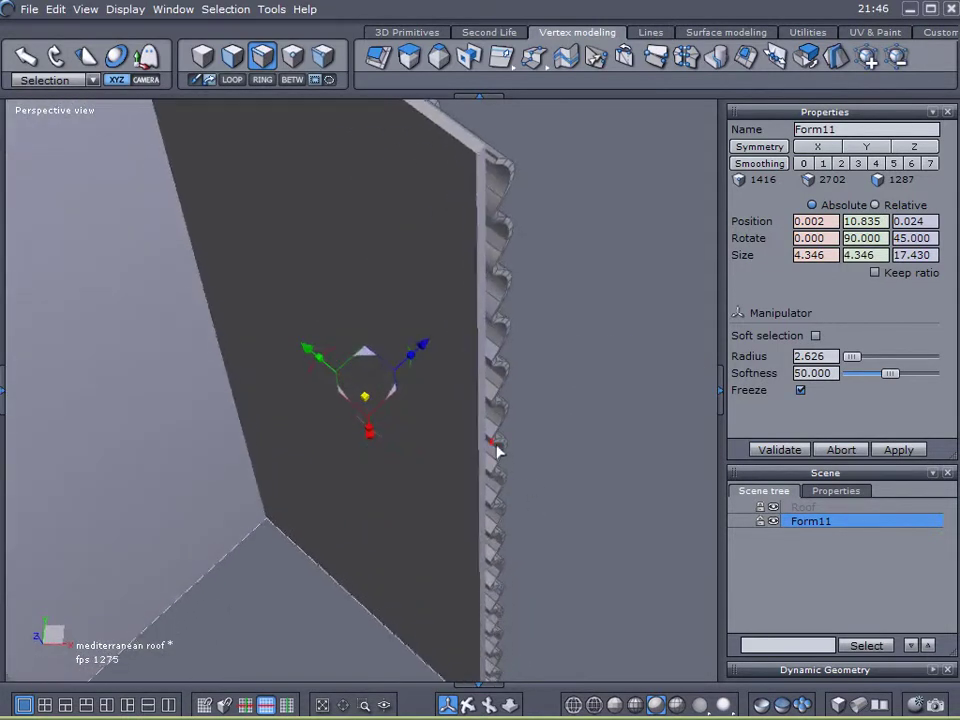
middle_click_drag(458, 420, 478, 447)
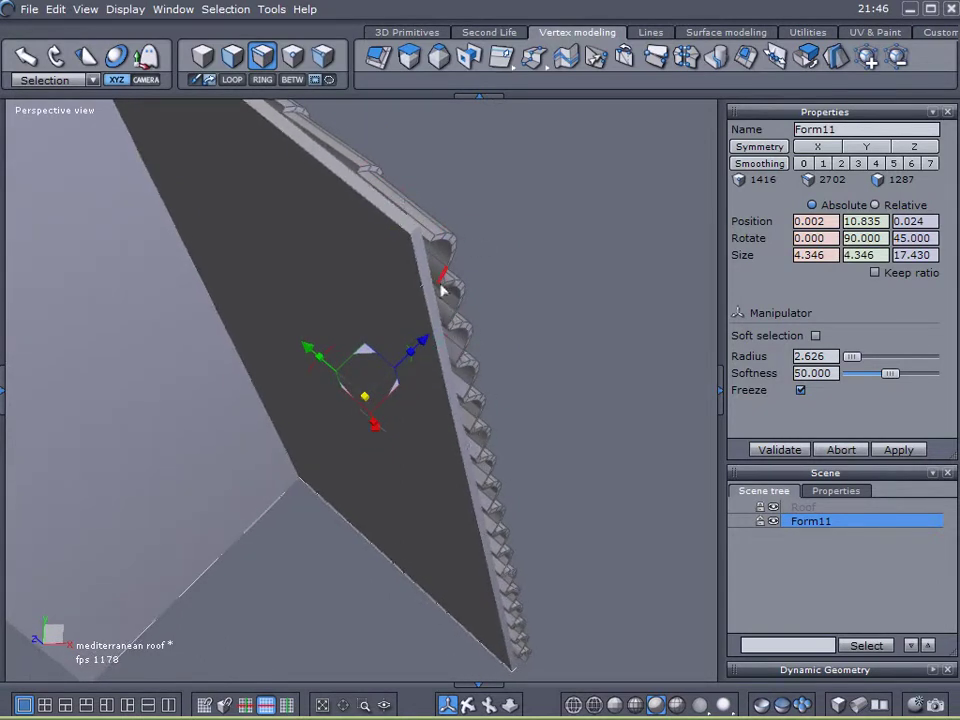
middle_click_drag(700, 580, 477, 543)
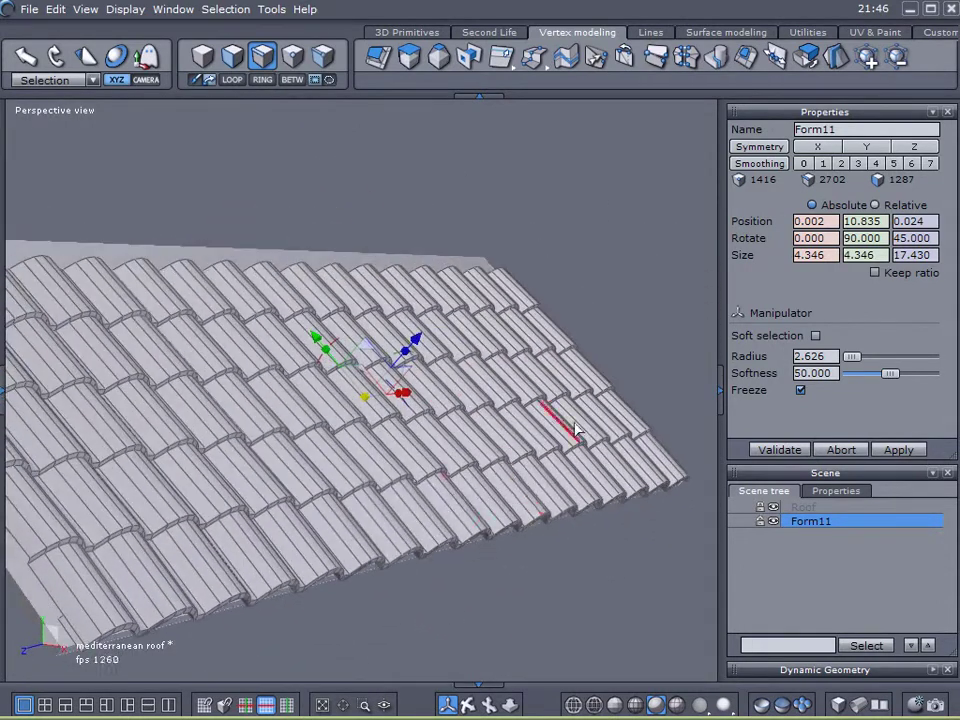
middle_click_drag(596, 377, 521, 476)
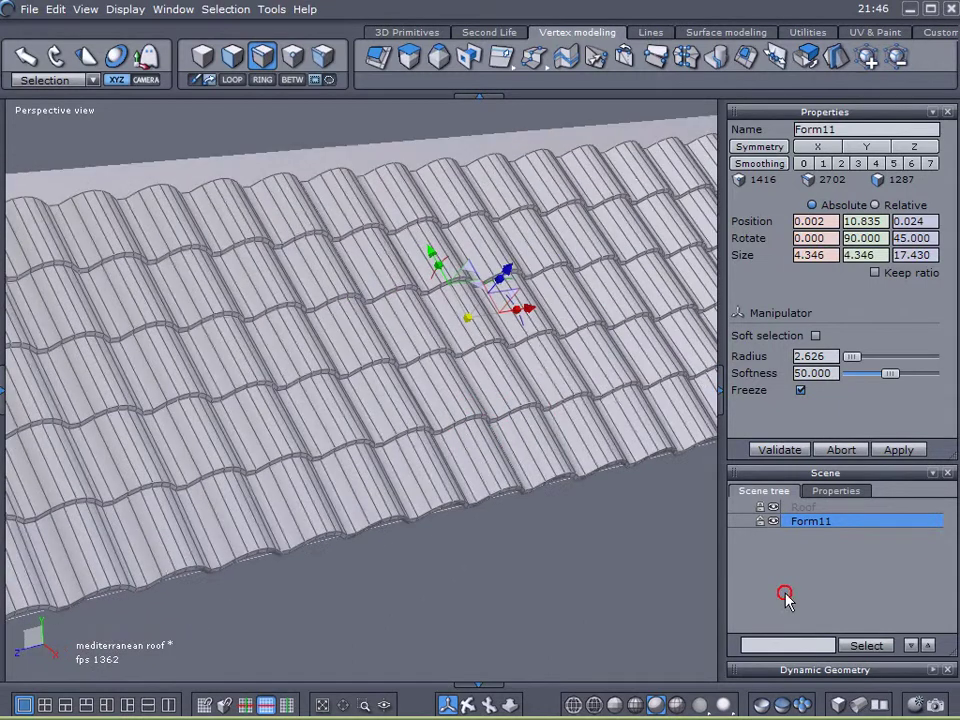
left_click(786, 596)
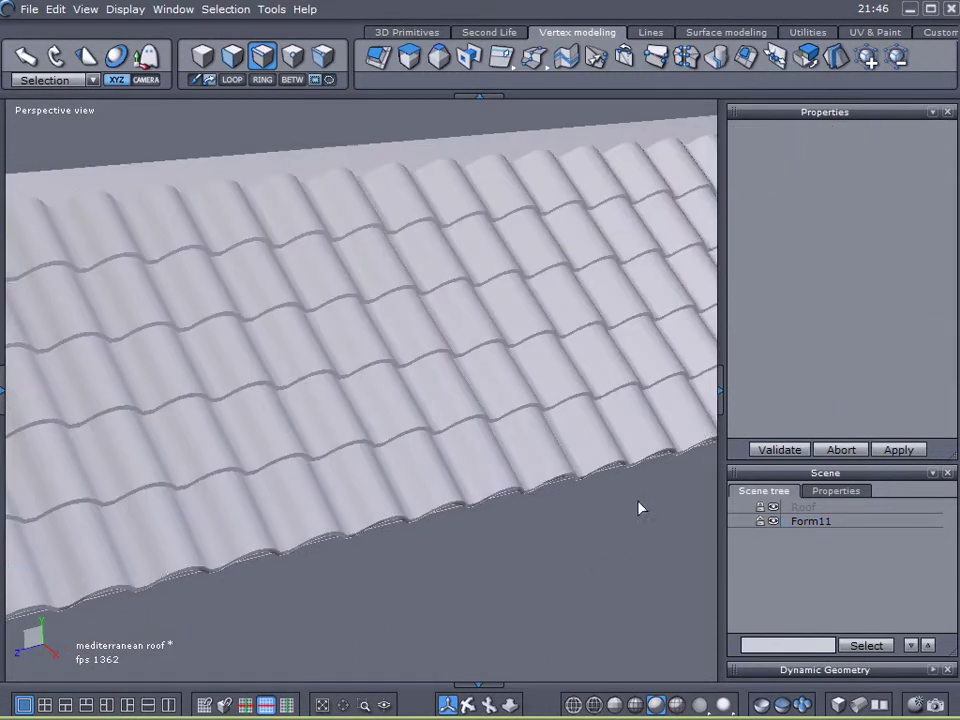
left_click(789, 522)
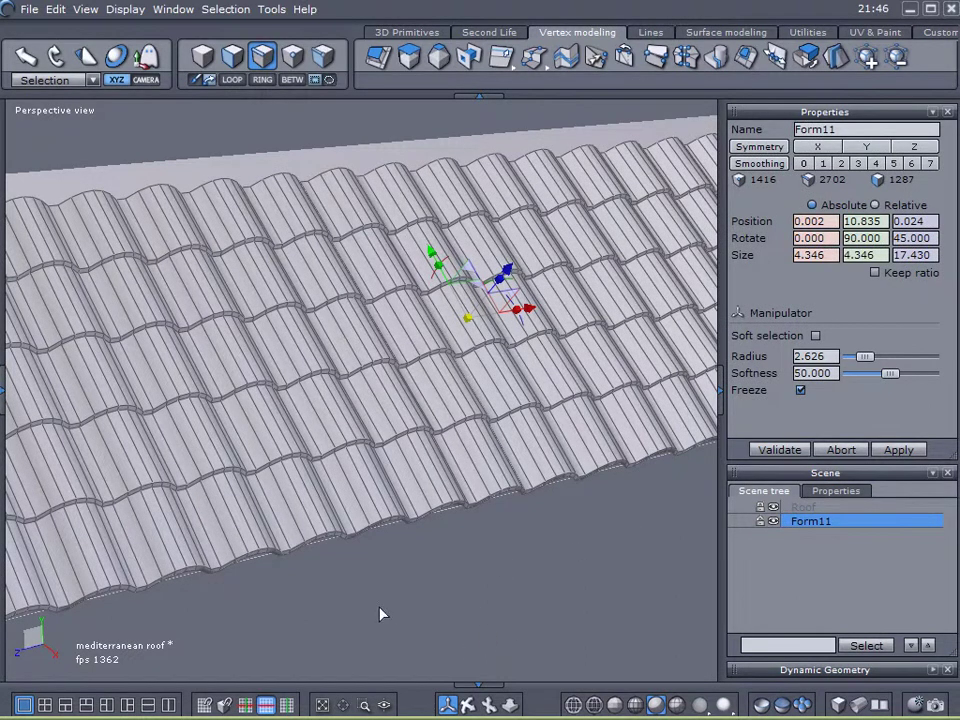
middle_click_drag(367, 613, 593, 540)
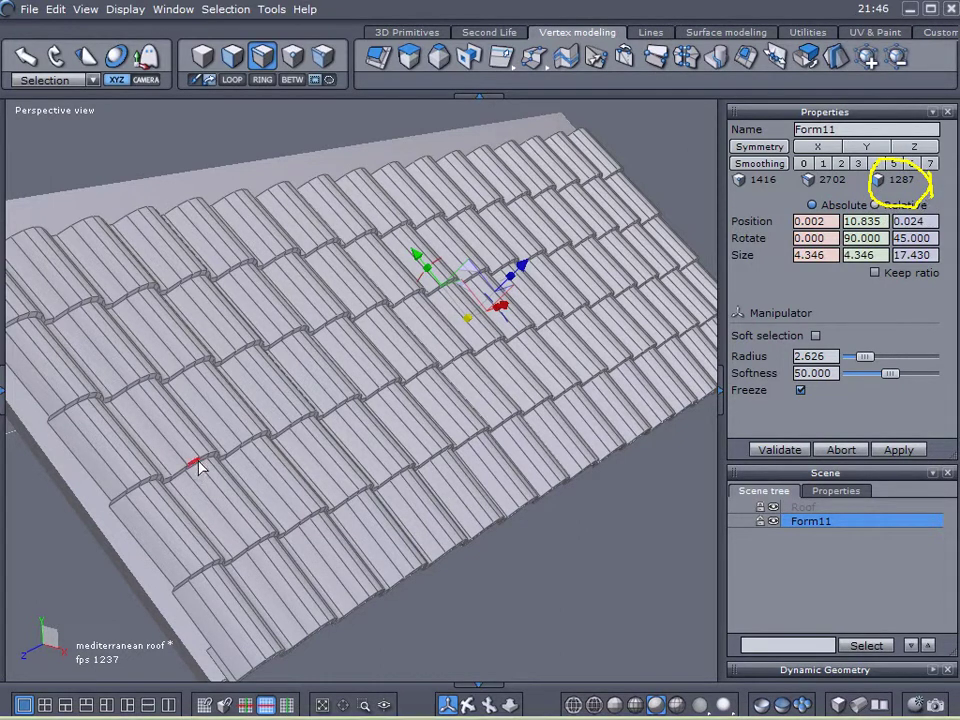
middle_click_drag(200, 612, 336, 613)
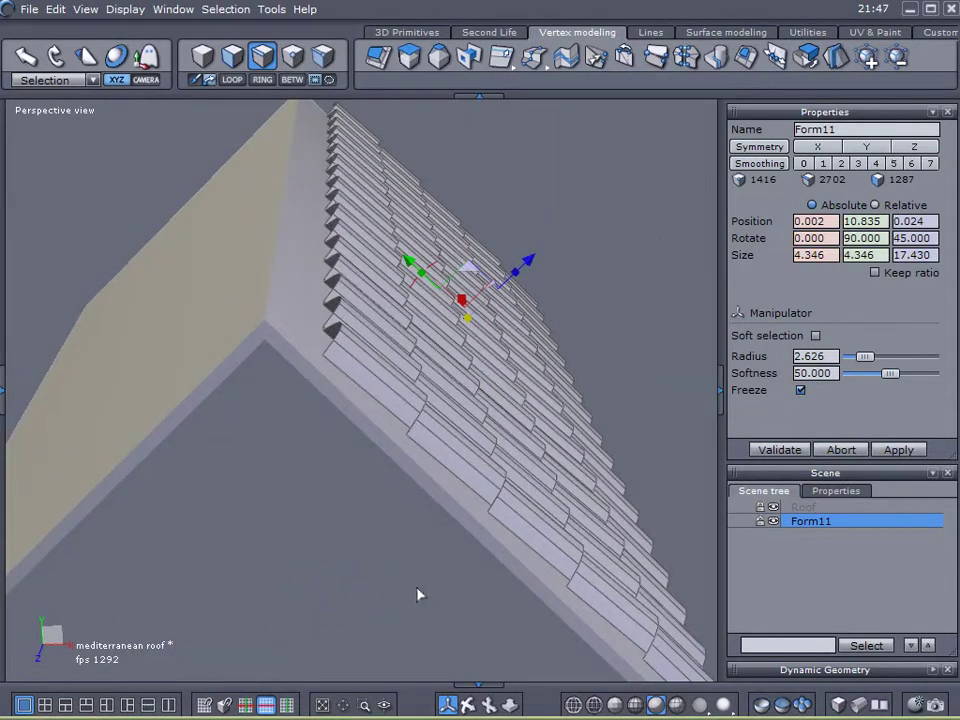
middle_click_drag(418, 594, 372, 603)
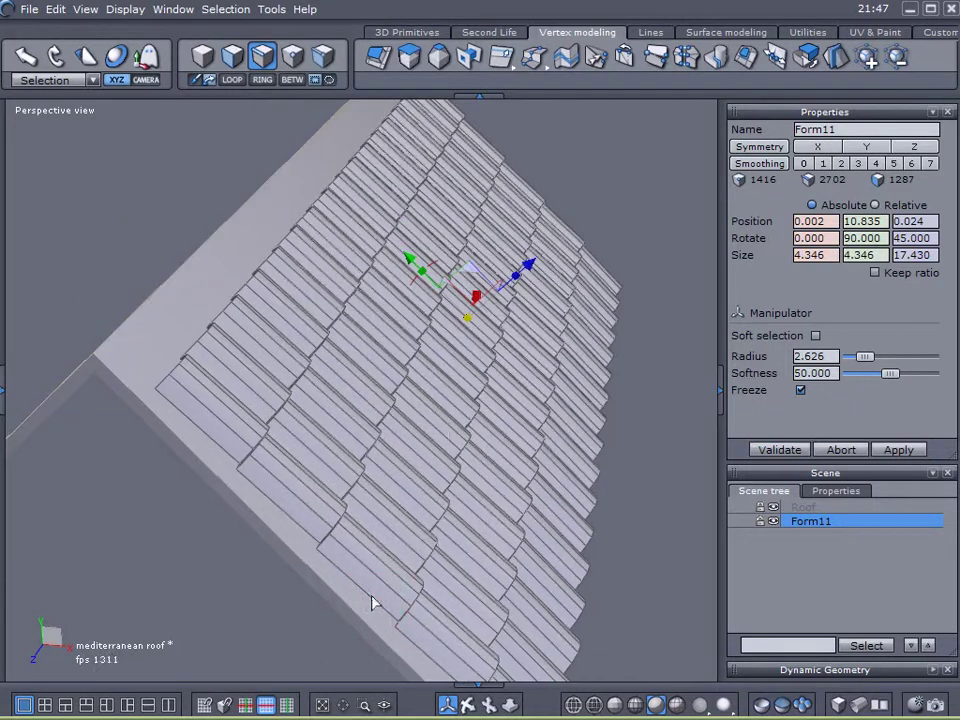
- Set the manipulator back to the World axes and view the whole roof from the gable end
left_click(86, 79)
left_click(36, 105)
scroll(400, 393, "down", 4)
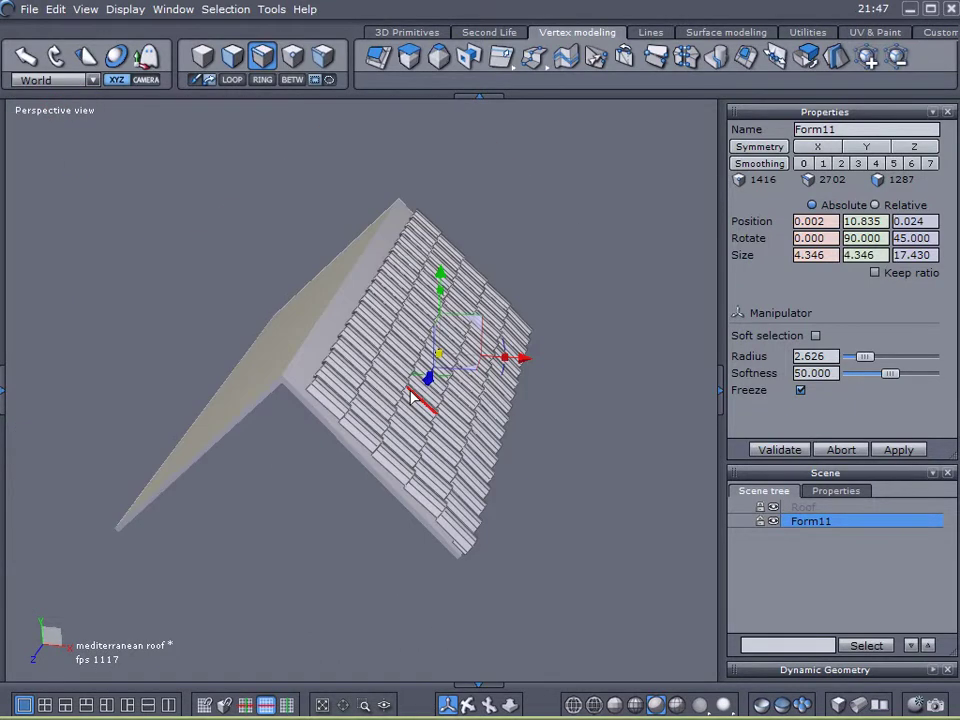
middle_click_drag(414, 399, 544, 369)
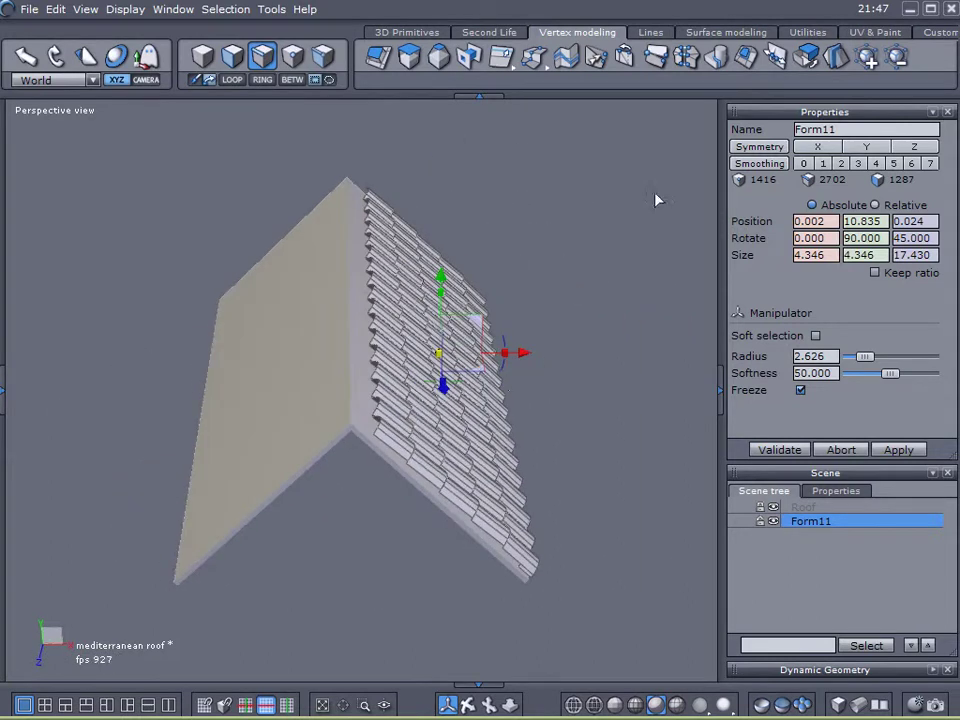
- Try to mirror the tile sheet onto the bare slope with Symmetry while the Roof object is hidden
left_click(834, 59)
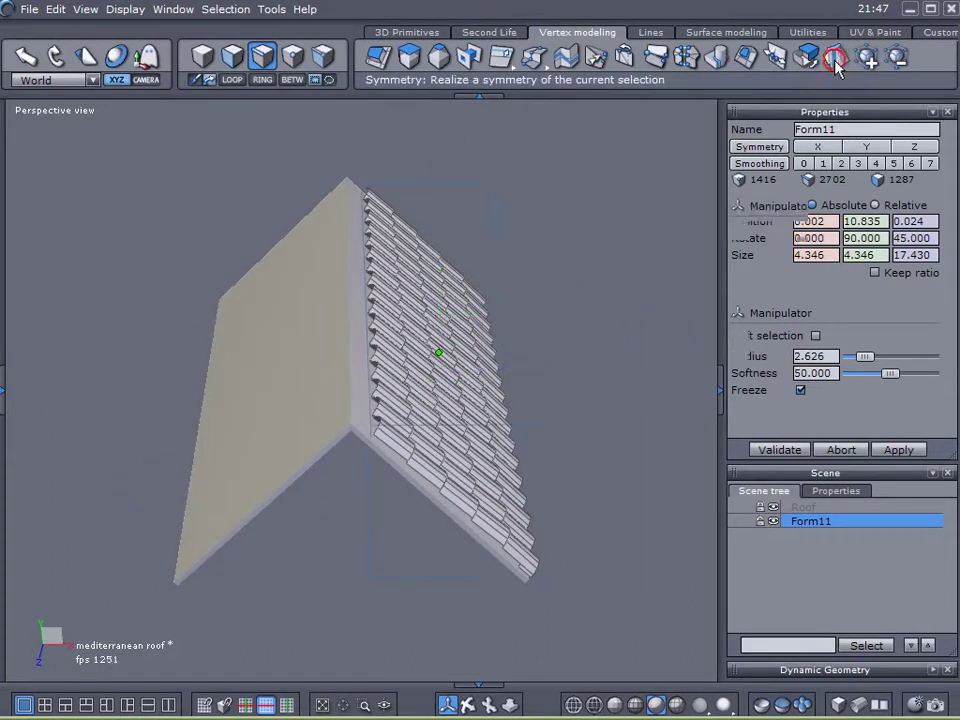
left_click(773, 507)
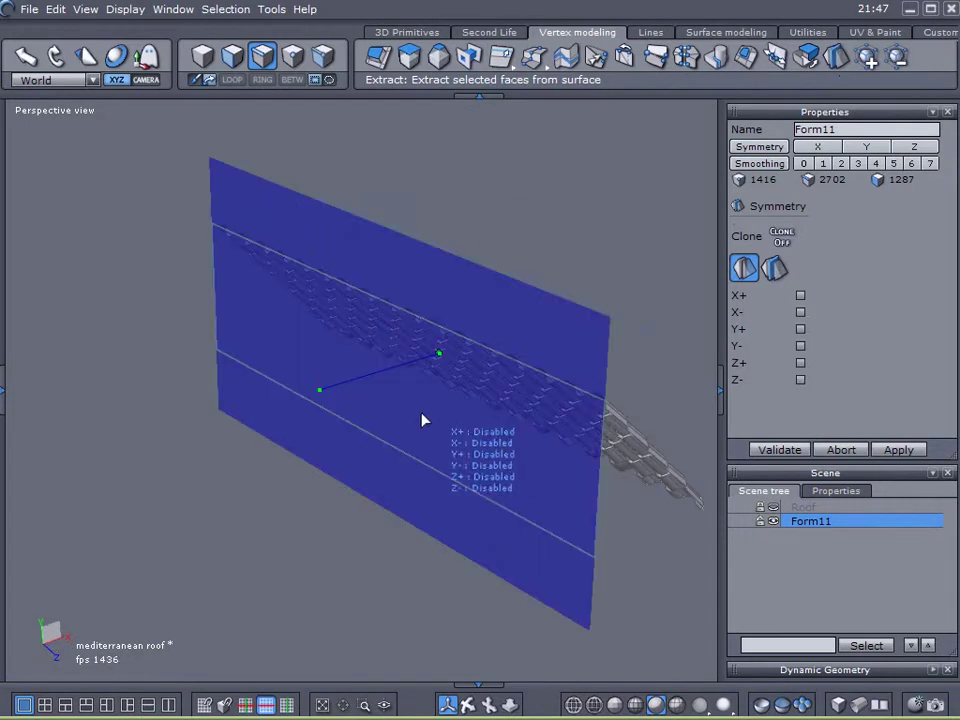
left_click(425, 421)
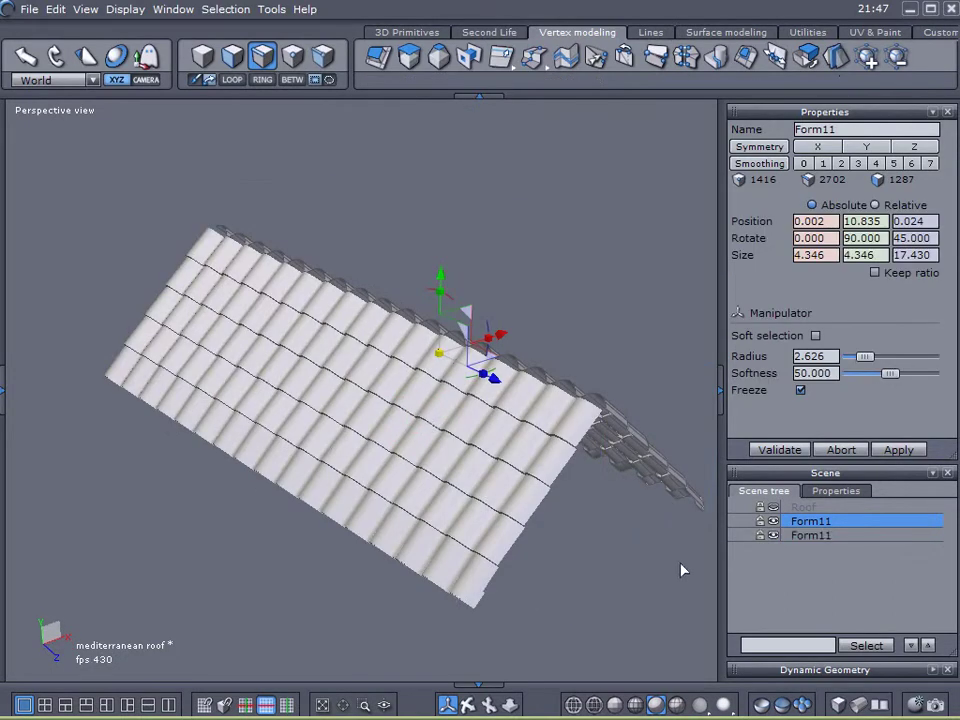
- Toggle the visibility of the two tile sheets to tell them apart and delete the mirrored copy
left_click(772, 521)
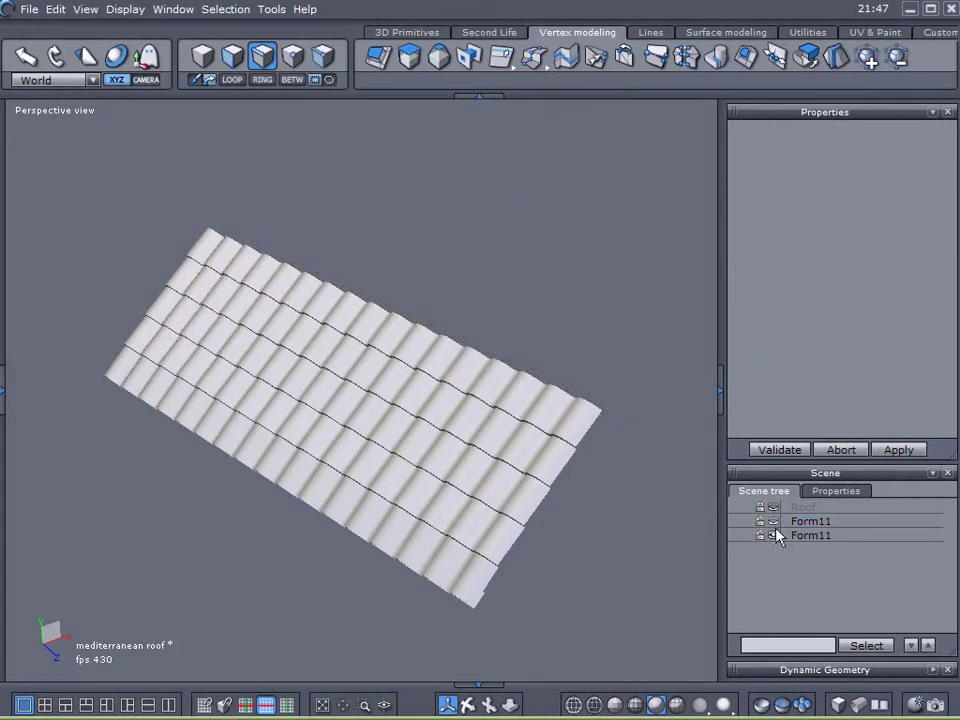
left_click(774, 521)
left_click(774, 536)
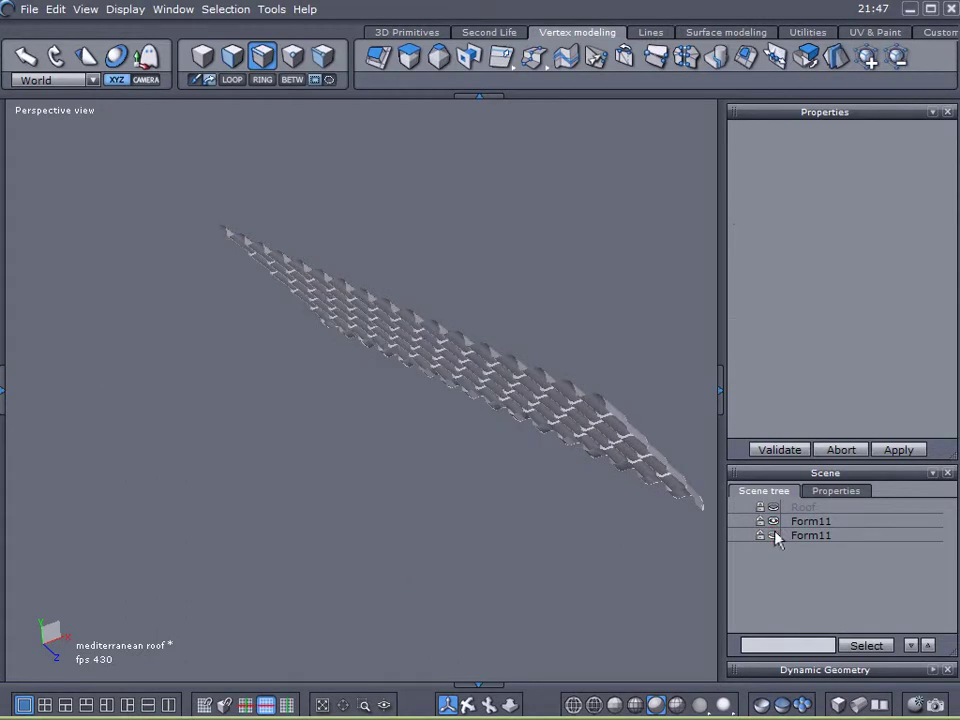
left_click(840, 450)
left_click(774, 536)
left_click(795, 537)
key("Delete")
- Mirror the tile sheet with Symmetry across its vertical negative-X plane to create a matching sheet for the opposite slope
left_click(790, 522)
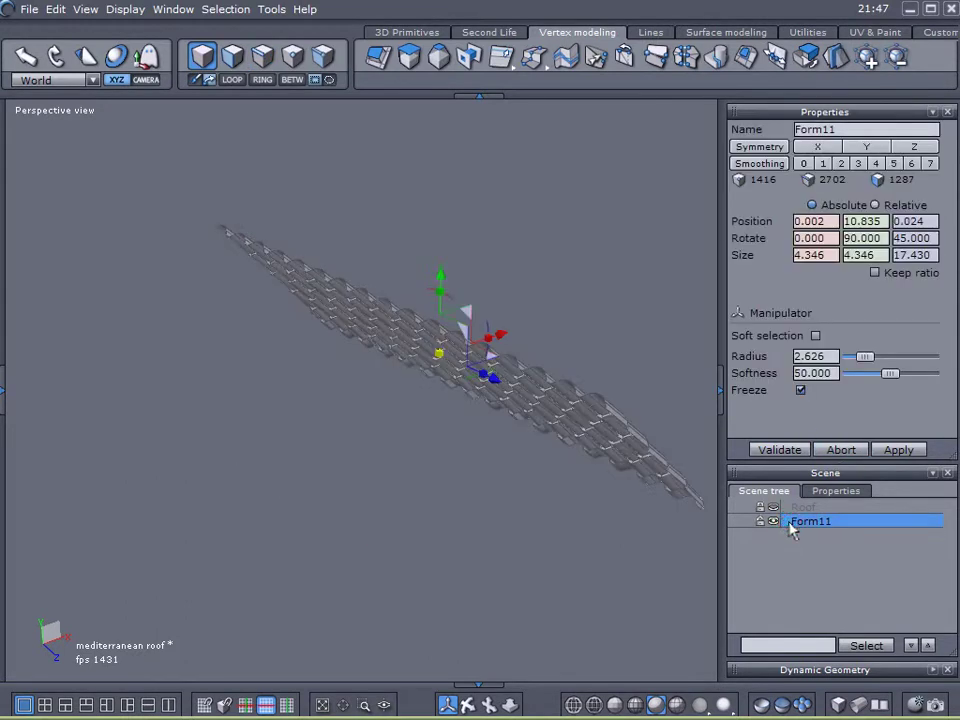
left_click(831, 63)
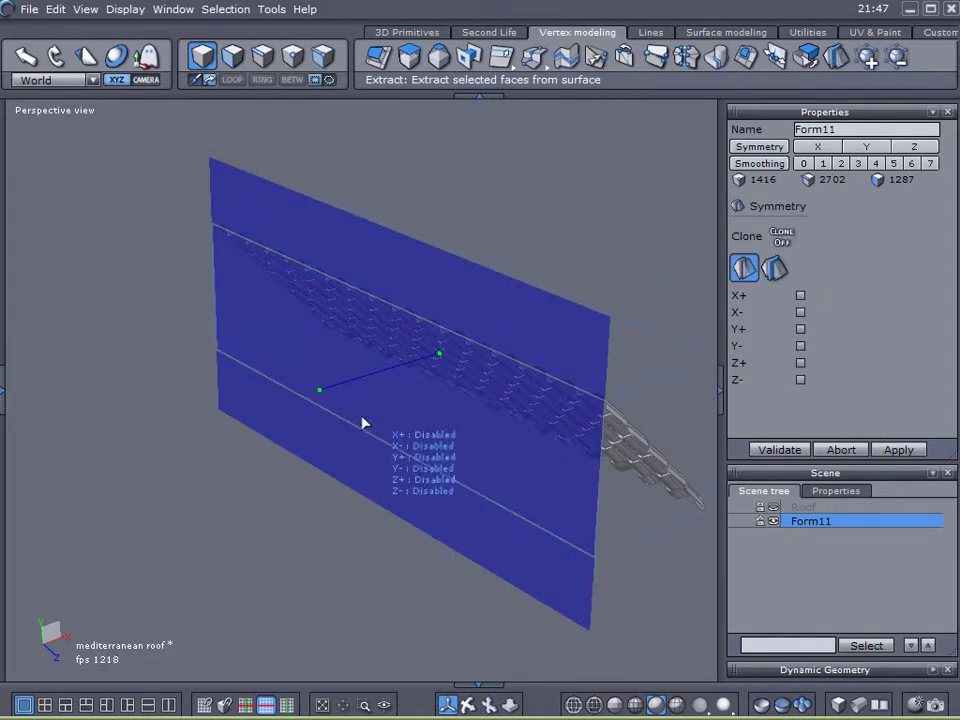
right_click_drag(398, 518, 216, 519)
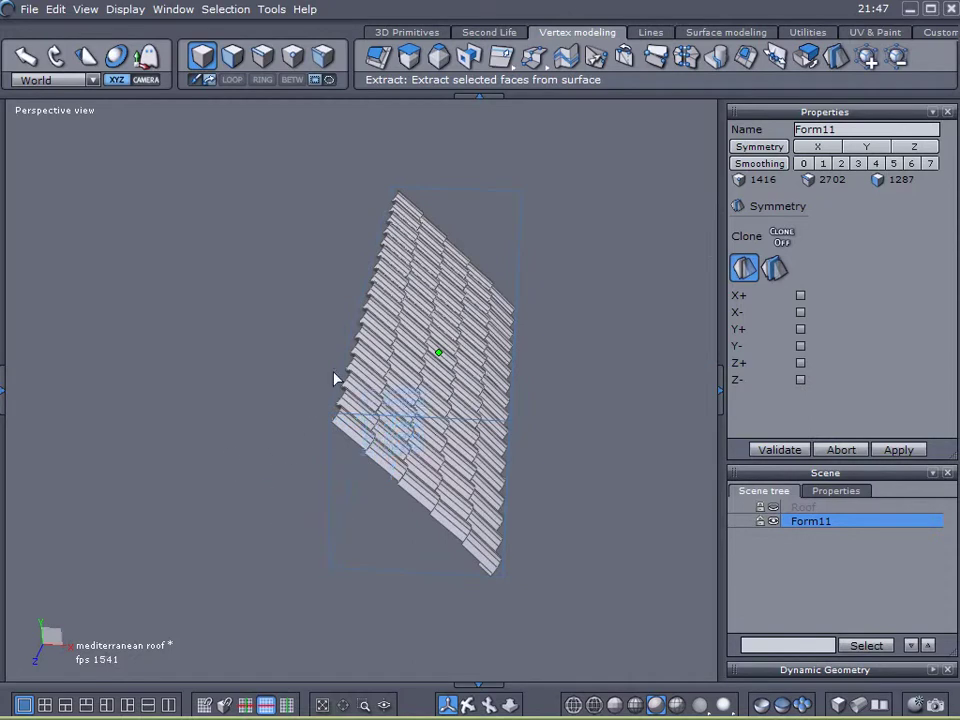
right_click_drag(230, 455, 397, 411)
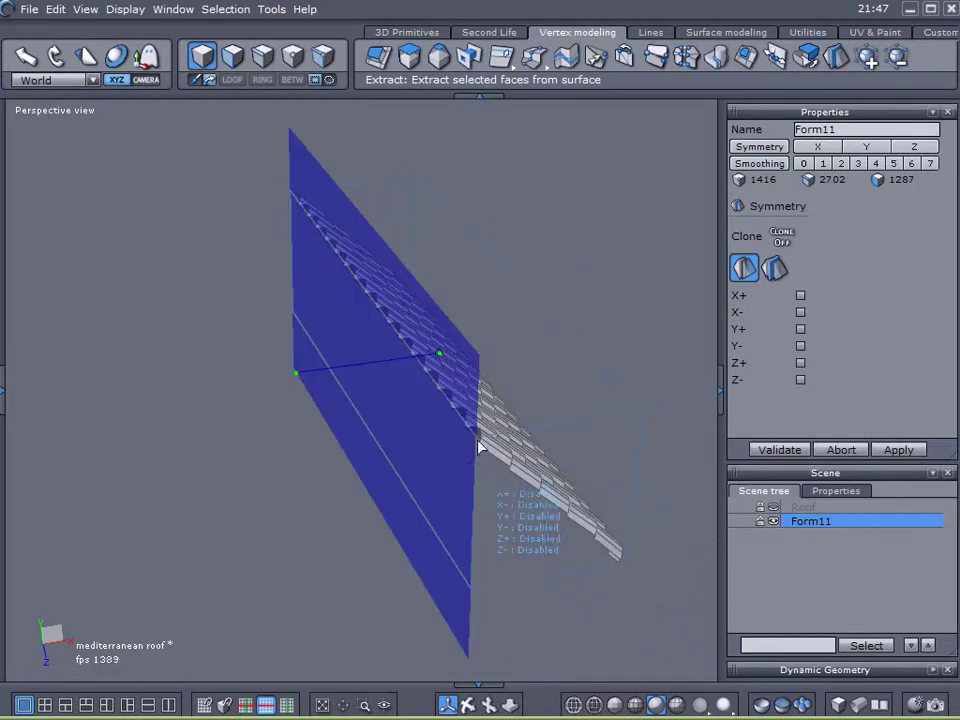
left_click(362, 368)
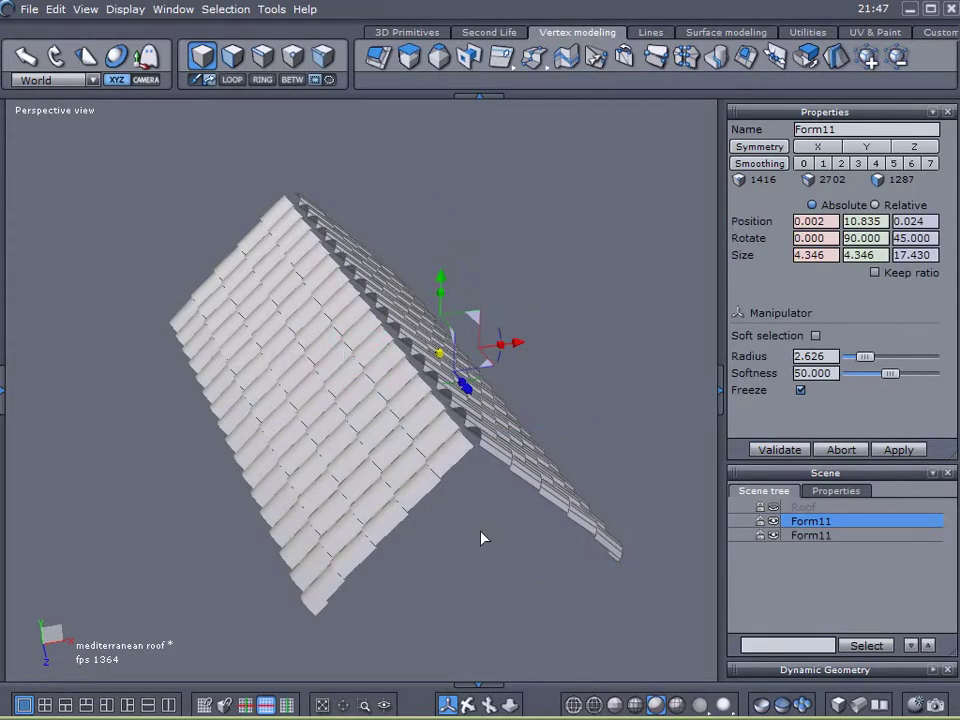
mouse_move(482, 536)
right_mouse_down()
mouse_move(408, 528)
mouse_move(482, 522)
right_mouse_up()
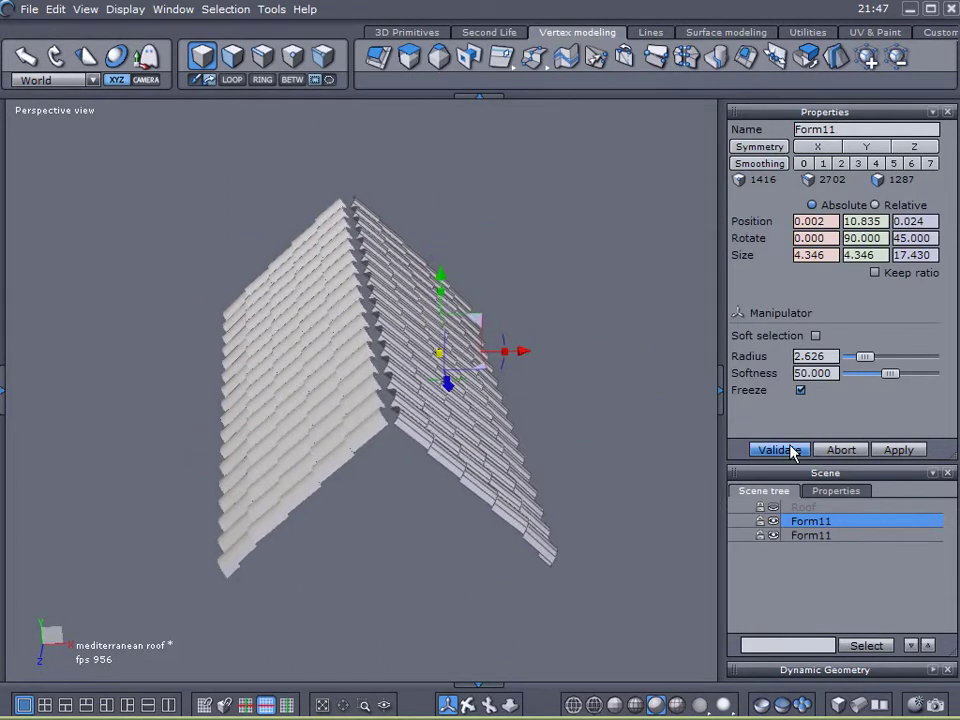
- Show the Roof object and move the mirrored tile sheet outward along X to about -5.305 so it sits on its slope
left_click(773, 507)
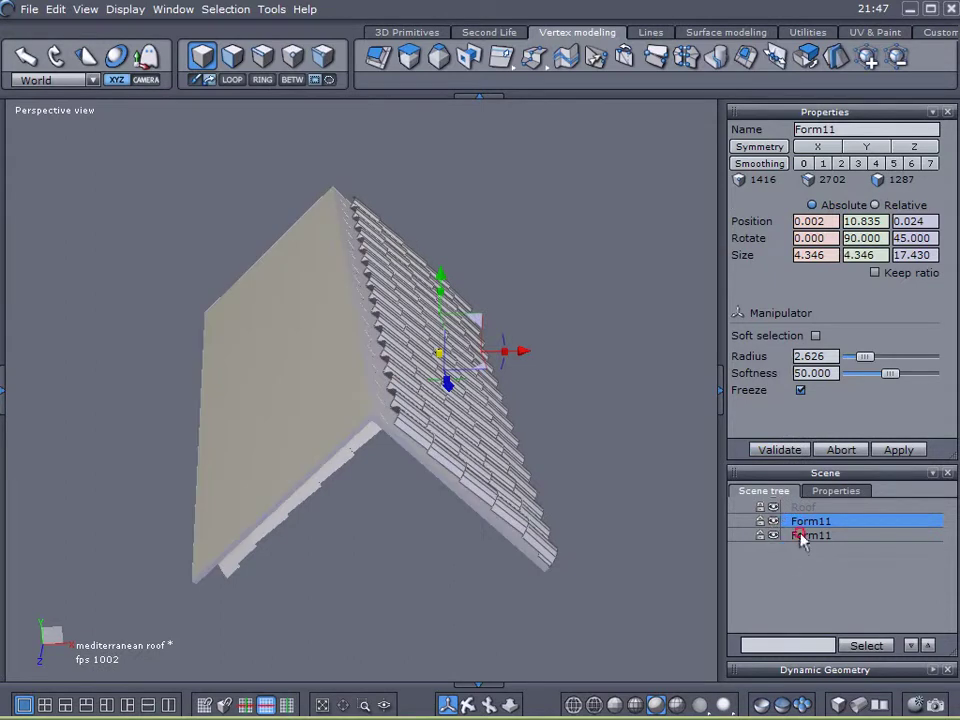
left_click(798, 539)
right_click_drag(542, 534, 515, 391)
scroll(331, 369, "up", 3)
left_click_drag(302, 359, 220, 356)
right_click_drag(221, 358, 347, 352)
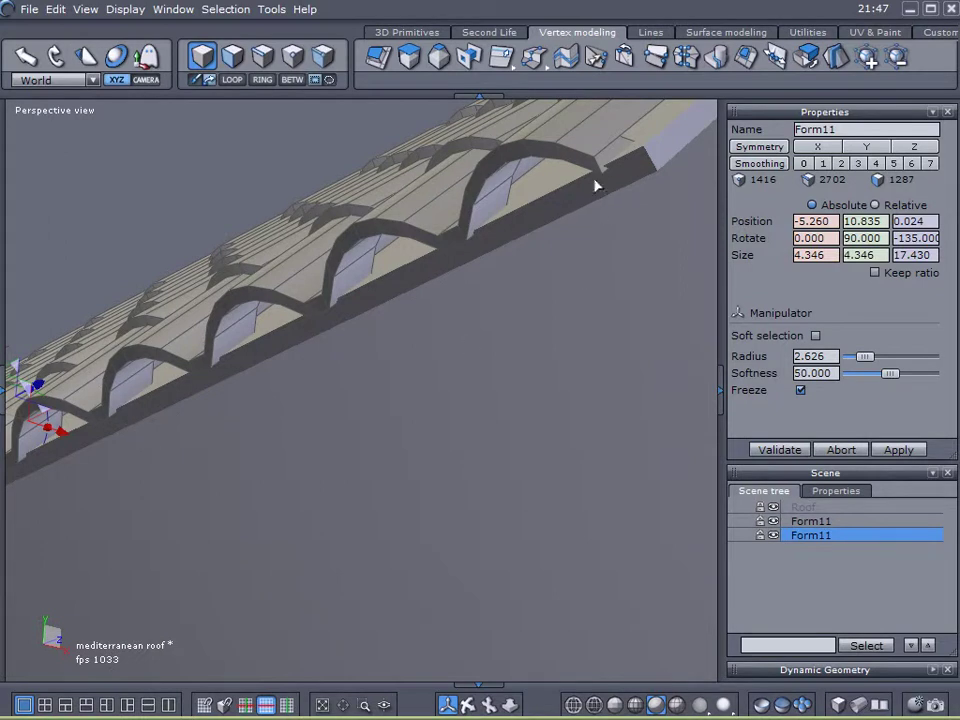
right_click_drag(242, 334, 183, 388)
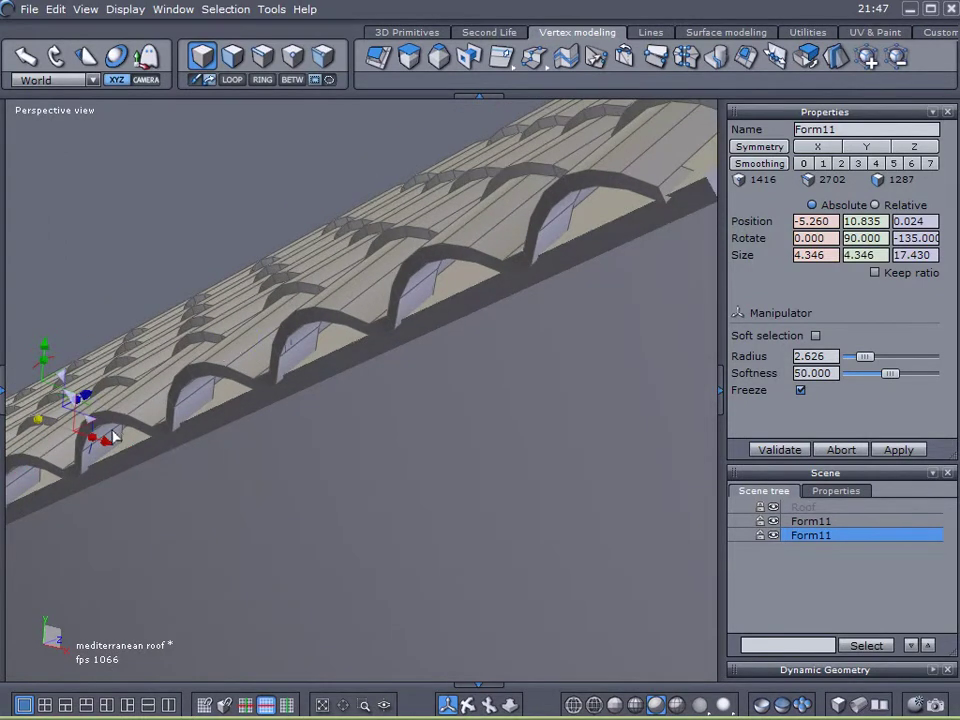
left_click_drag(113, 437, 103, 446)
right_click_drag(437, 388, 299, 481)
scroll(298, 481, "down", 2)
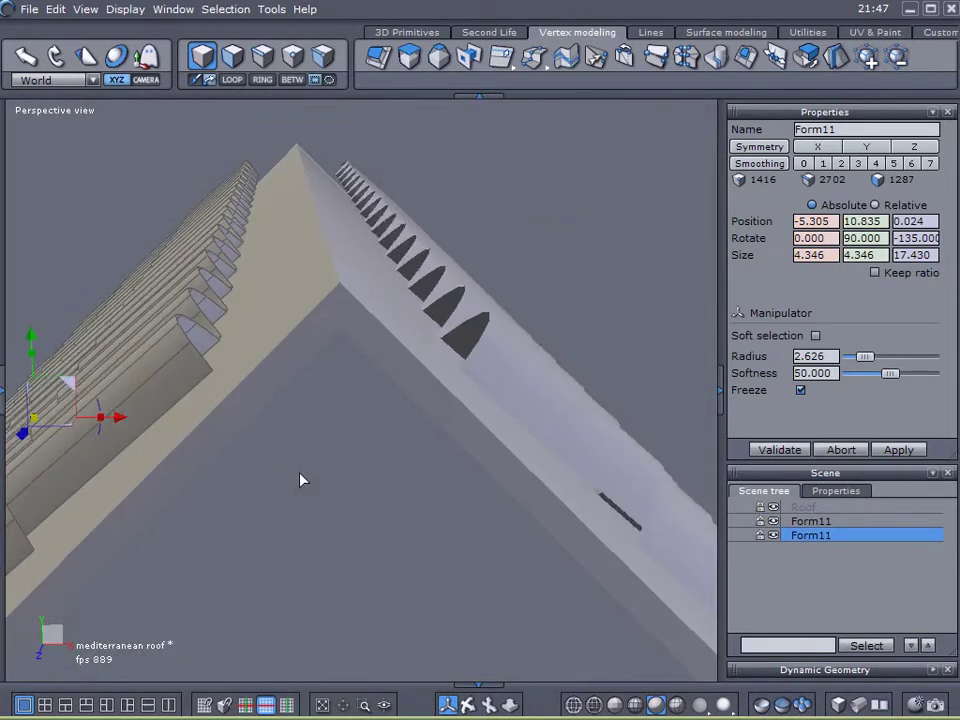
- Select both tile sheets and combine them into a single object
left_click(600, 504, "shift")
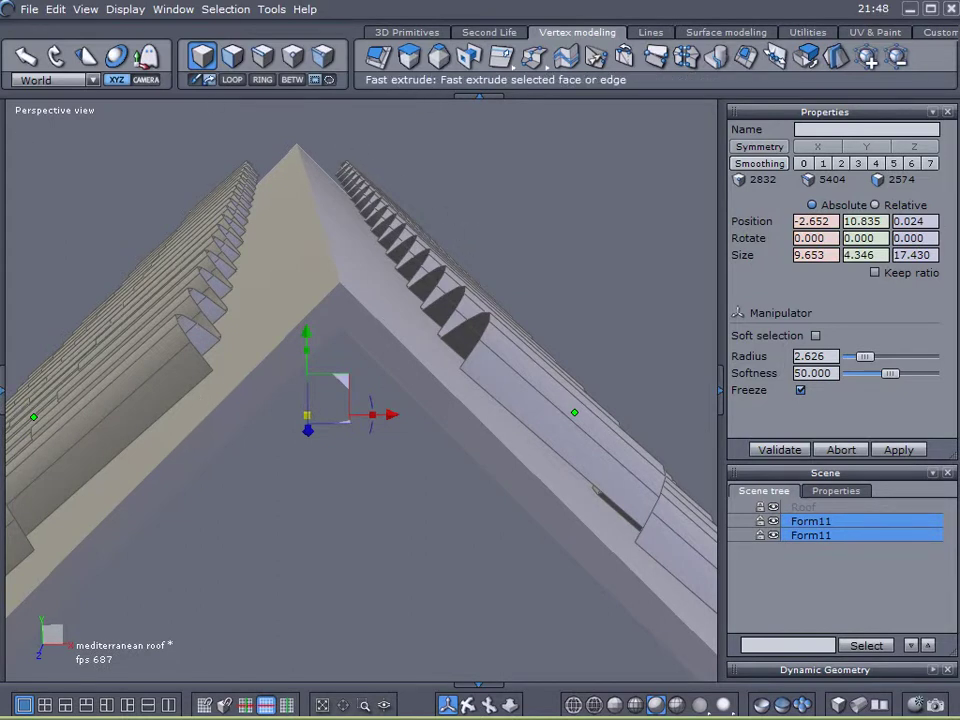
mouse_move(2, 108)
left_mouse_down()
mouse_move(29, 109)
mouse_move(12, 115)
left_mouse_up()
left_click(20, 175)
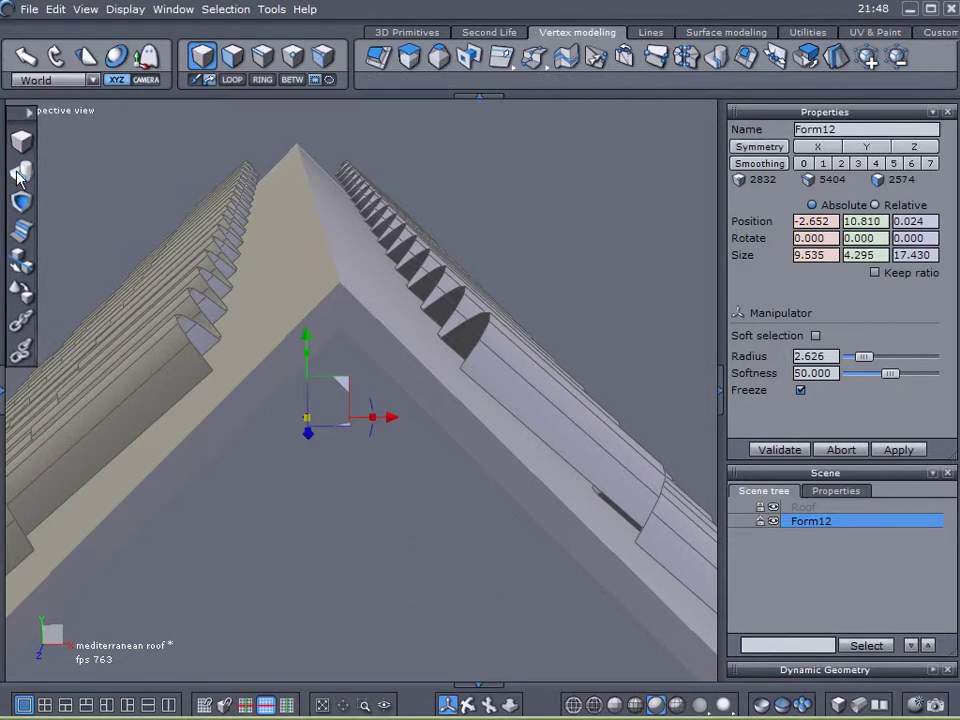
- Hide the Roof object and loop-select the wavy upper edges of both tile slopes along the ridge
left_click(774, 506)
left_click(262, 56)
left_click(205, 362)
left_click(466, 357, "shift")
left_click(230, 80)
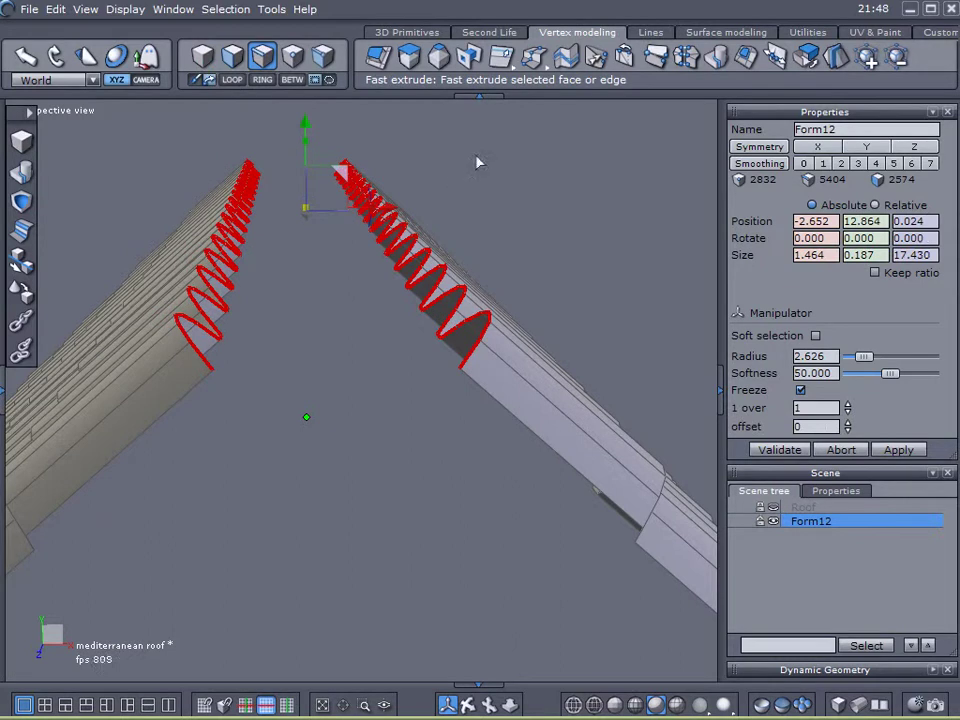
- Bridge the selected wavy edges of both tile slopes across the ridge and check the bridge against the Roof object
left_click(467, 55)
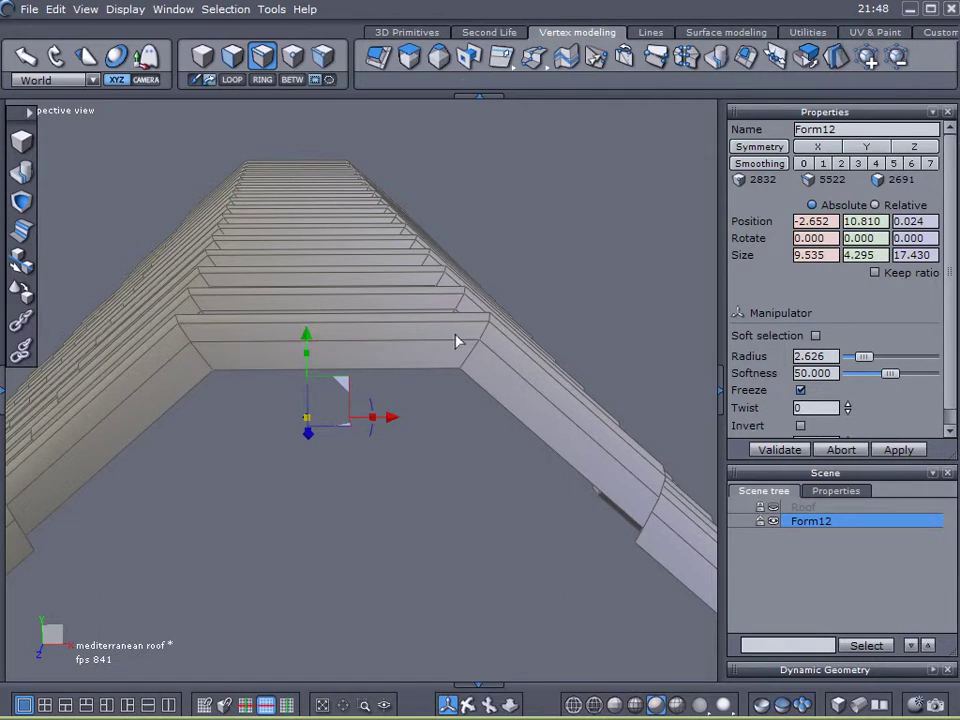
middle_click_drag(451, 334, 469, 344)
right_click_drag(470, 345, 456, 347)
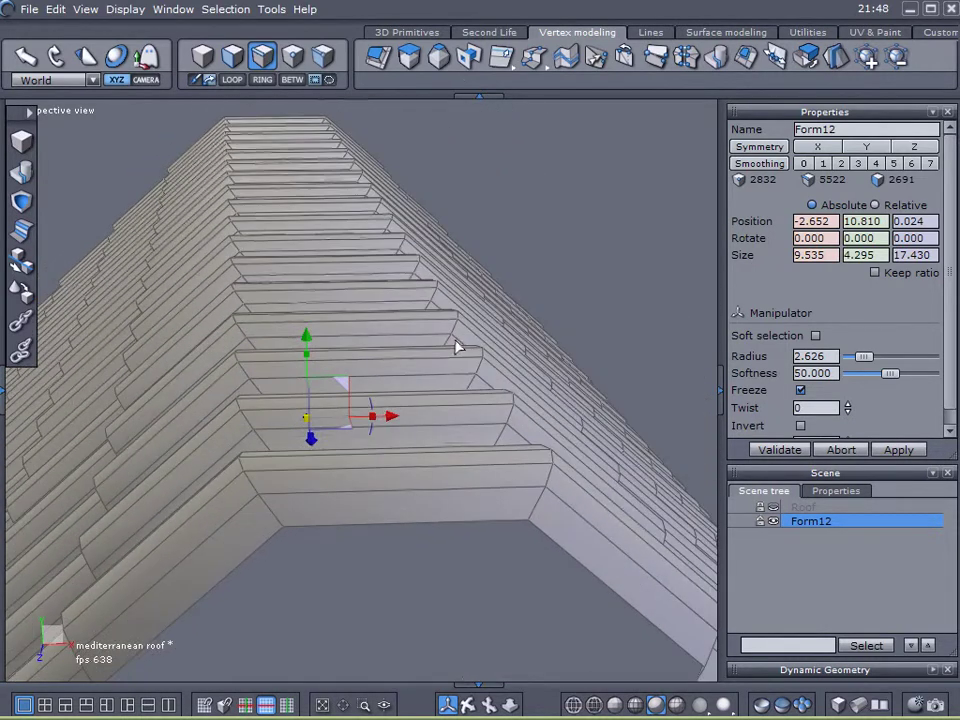
left_click(773, 507)
right_click_drag(566, 486, 580, 478)
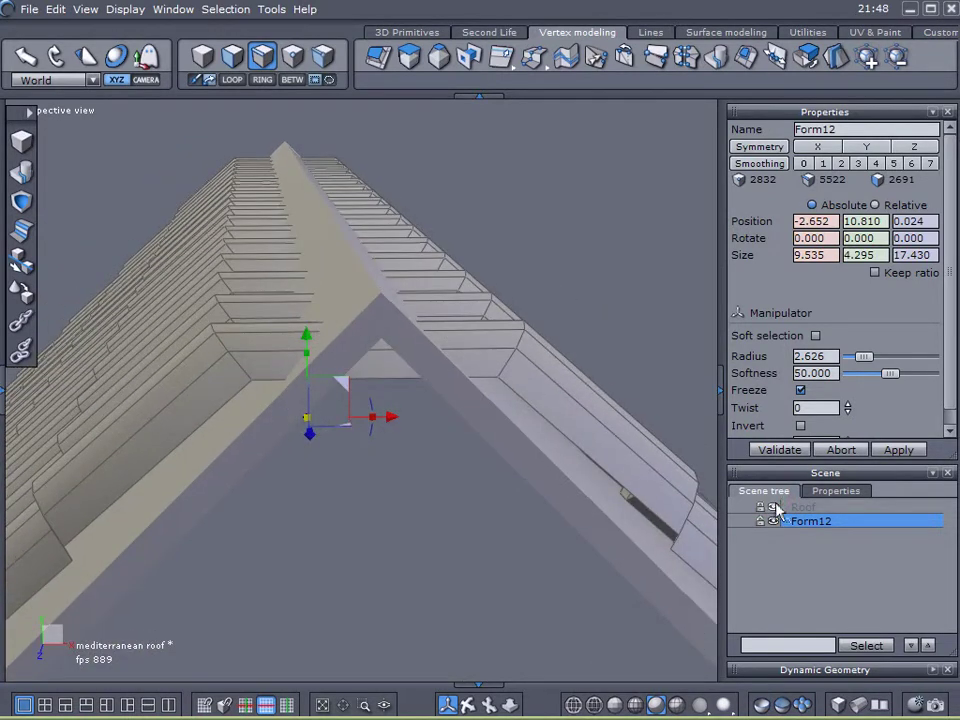
left_click(774, 508)
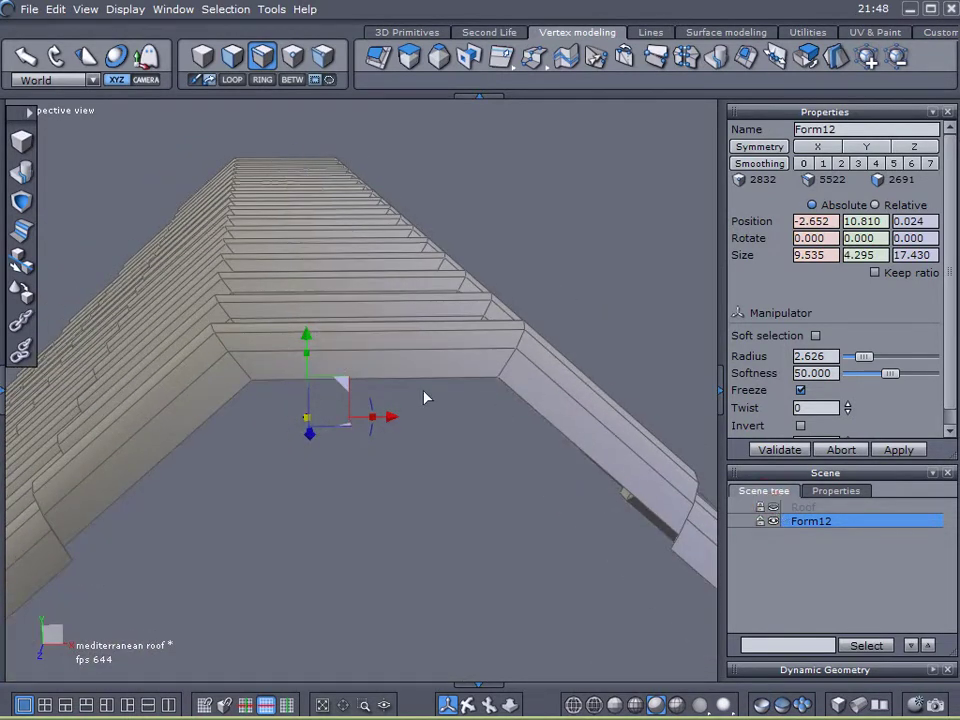
- Tesselate the ridge bridge with one lengthwise edge cut down its middle
left_click(533, 58)
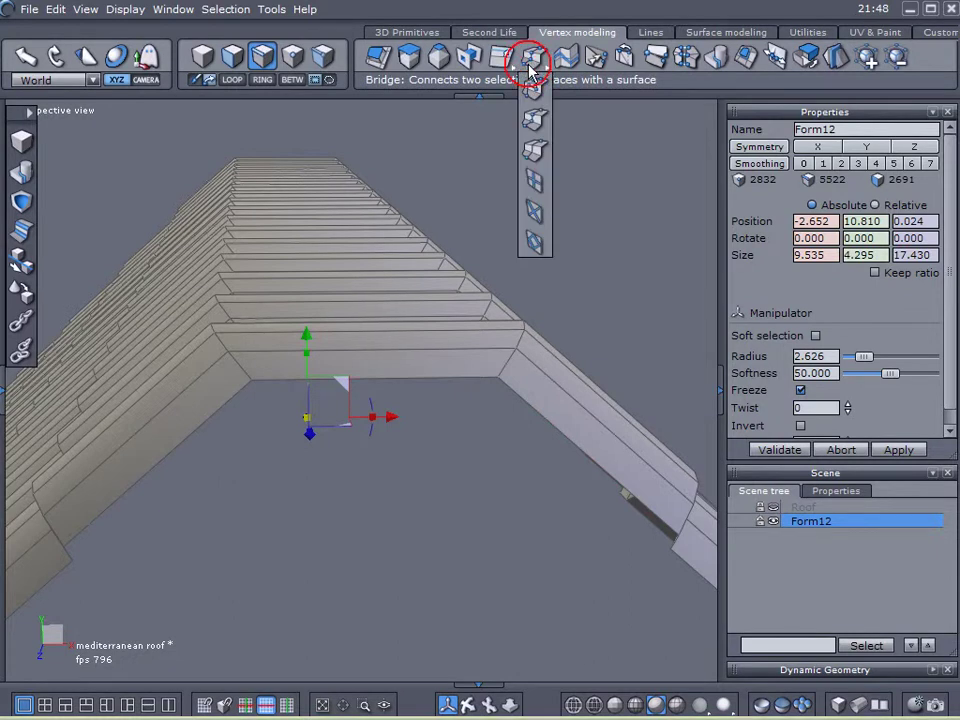
left_click(535, 152)
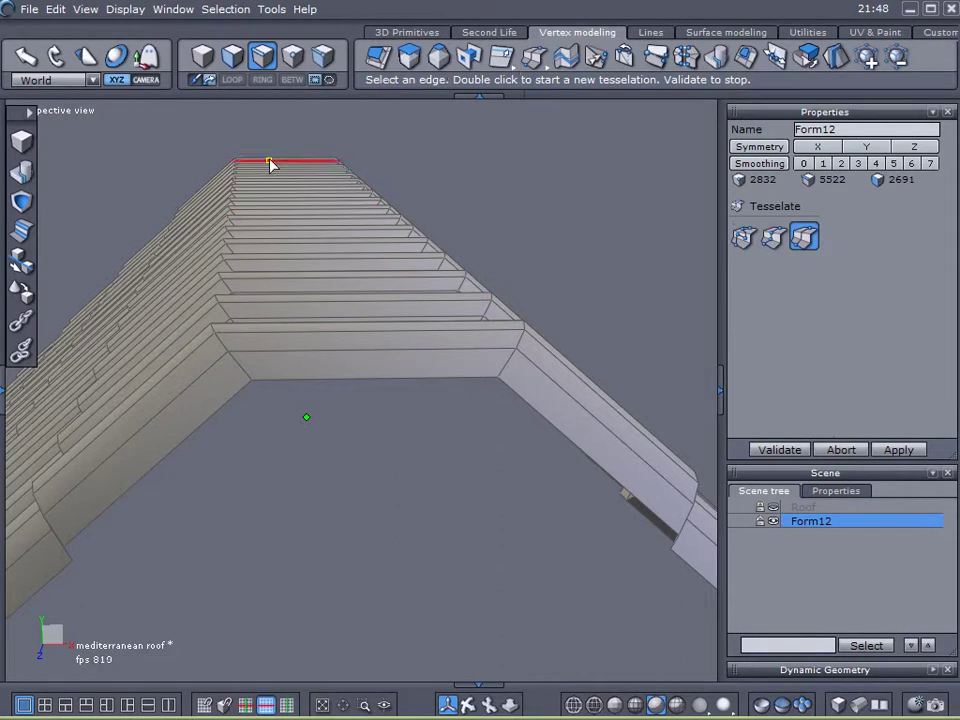
double_click(377, 381)
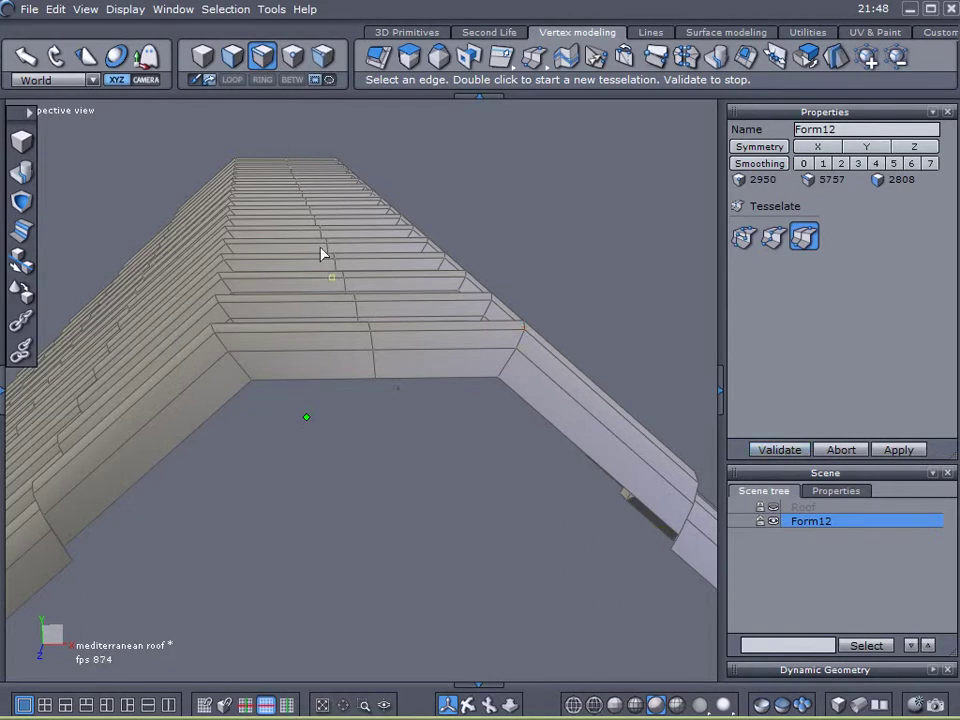
left_click(779, 450)
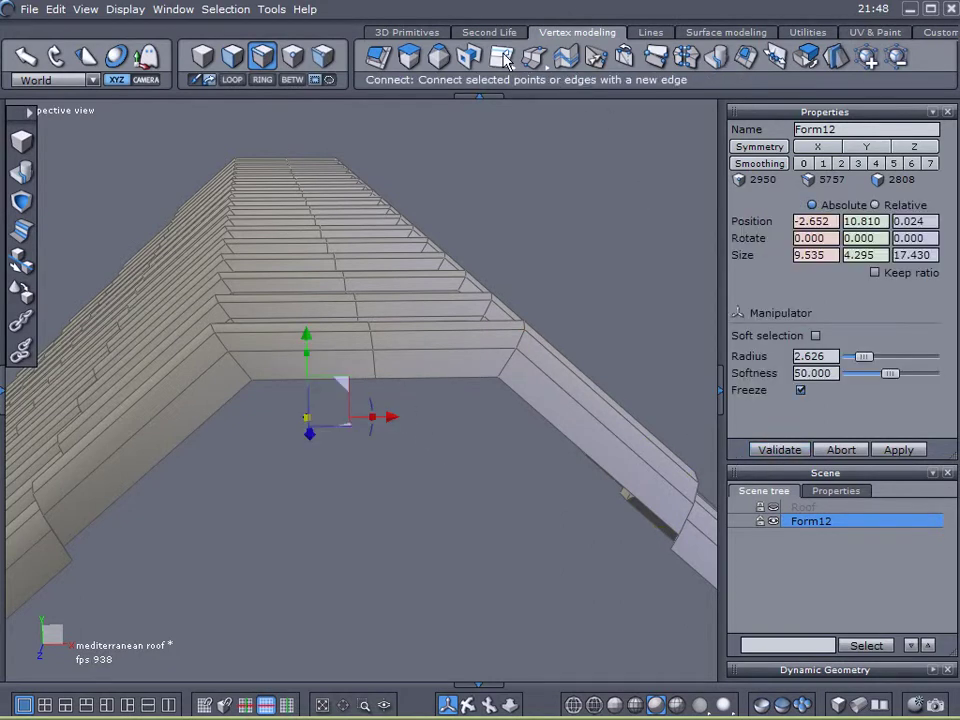
- Loop-select the centre edges along the ridge and extract a parallel edge line about halfway out on each side
left_click(379, 377)
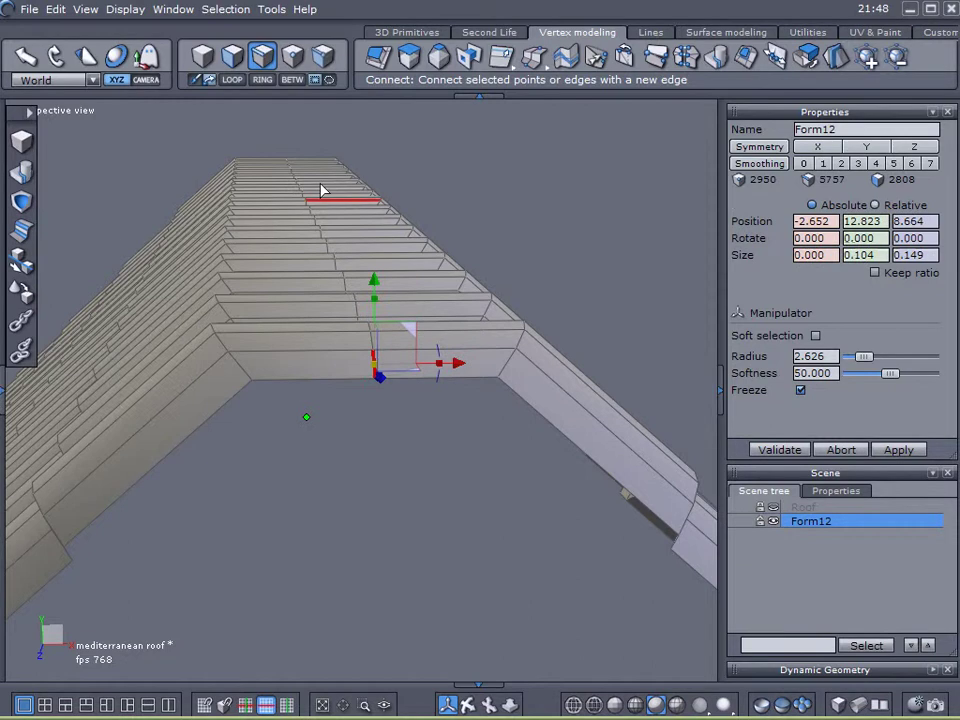
left_click(233, 82)
left_click(502, 60)
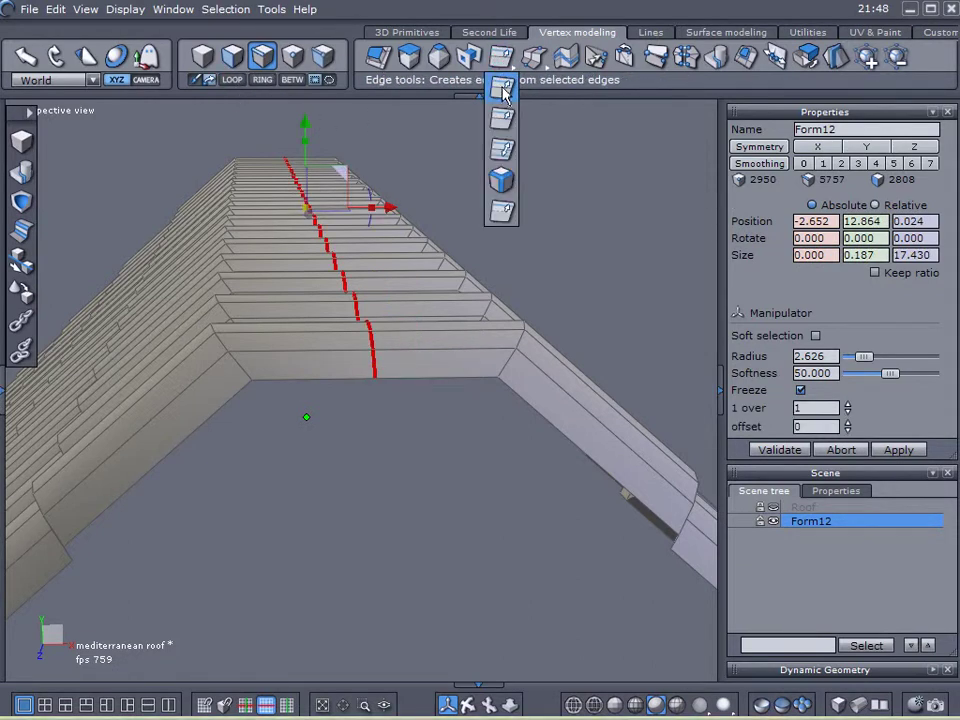
left_click(503, 92)
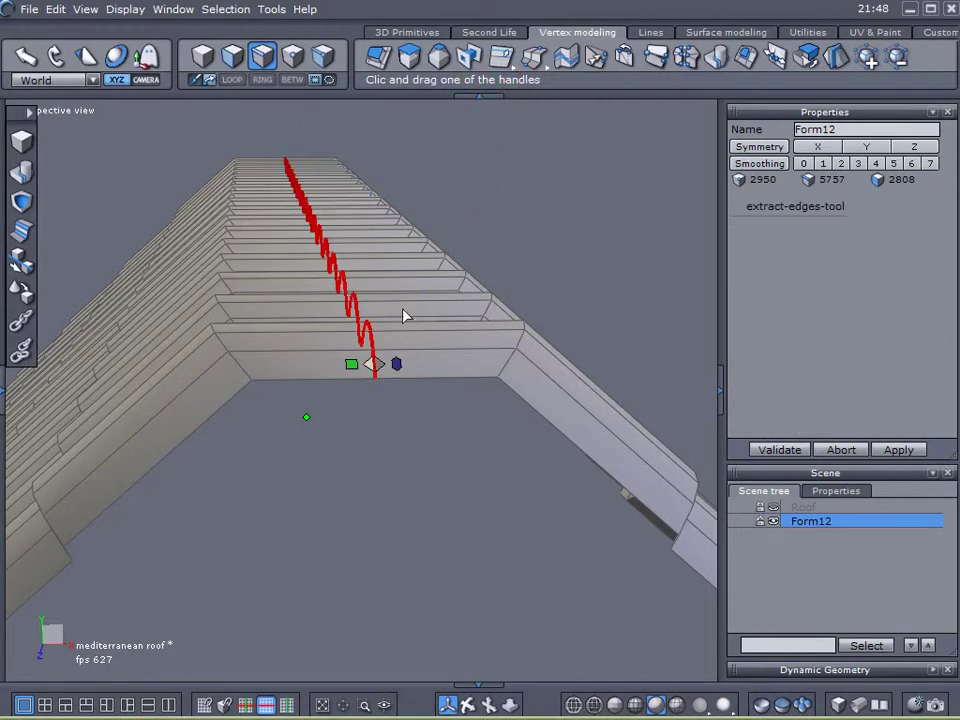
left_click_drag(396, 367, 437, 369)
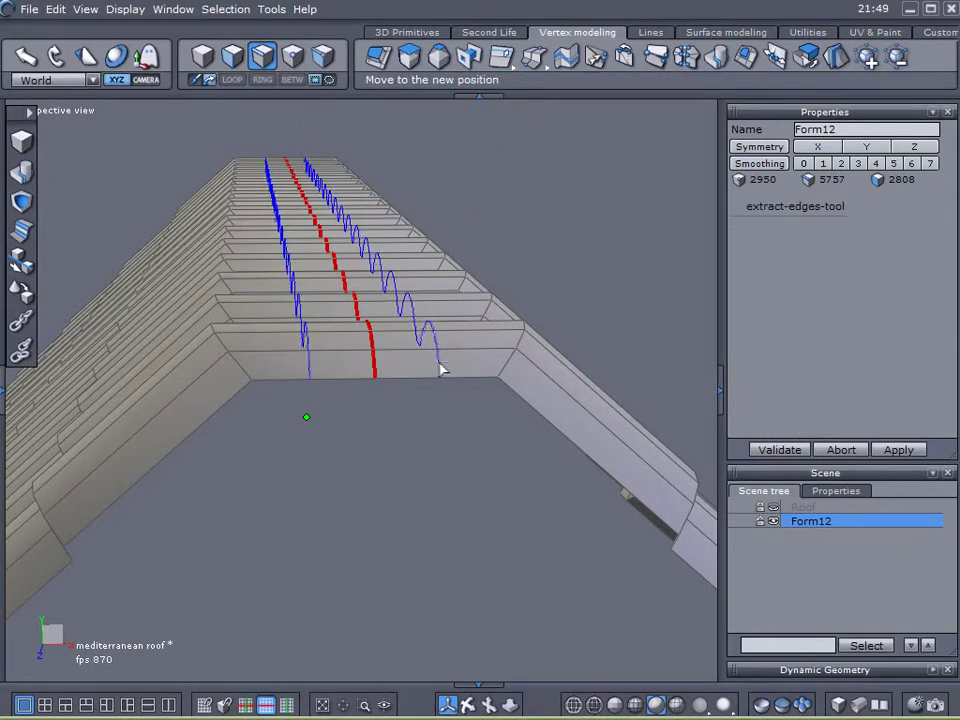
left_click(439, 369)
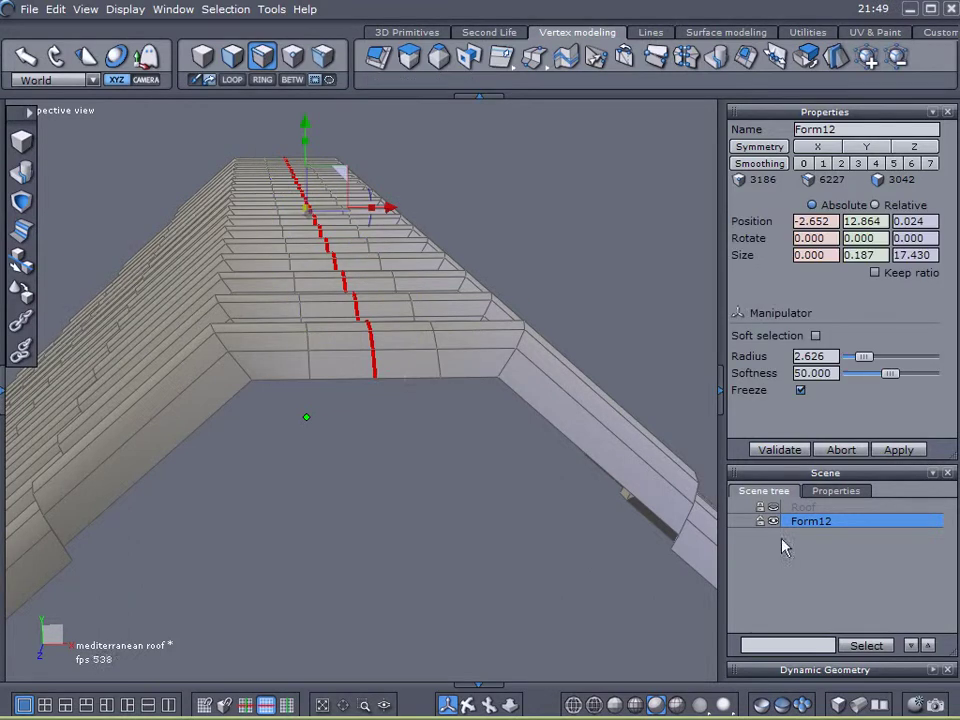
- Show the Roof object, loop-select all three lengthwise ridge edge lines and raise them to about Y 13.092
left_click(440, 368, "shift")
left_click(308, 366, "shift")
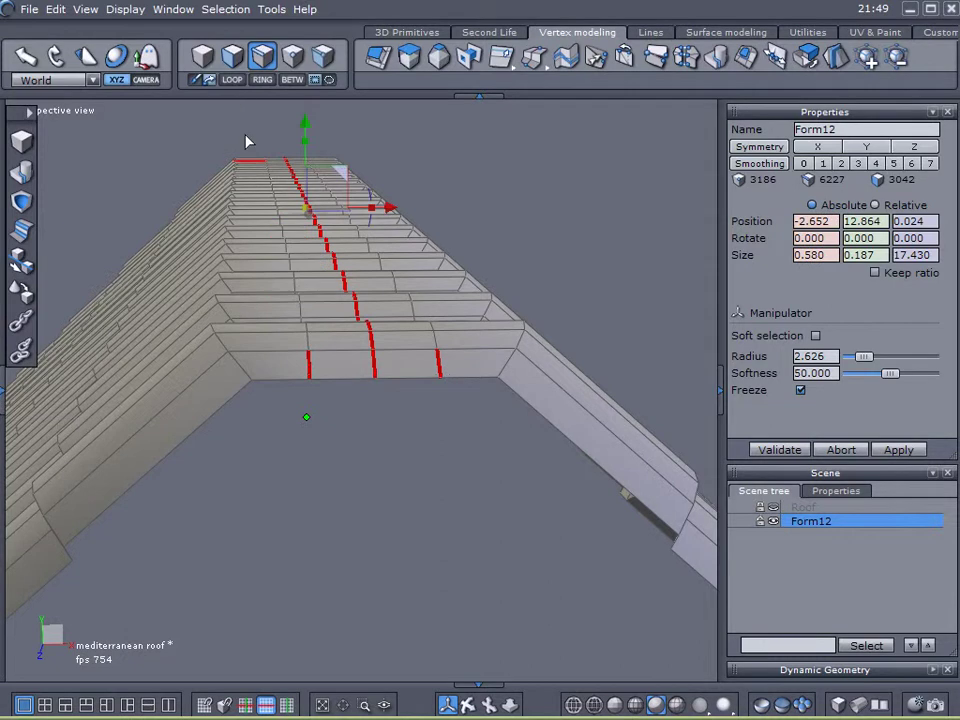
left_click(233, 79)
left_click(770, 507)
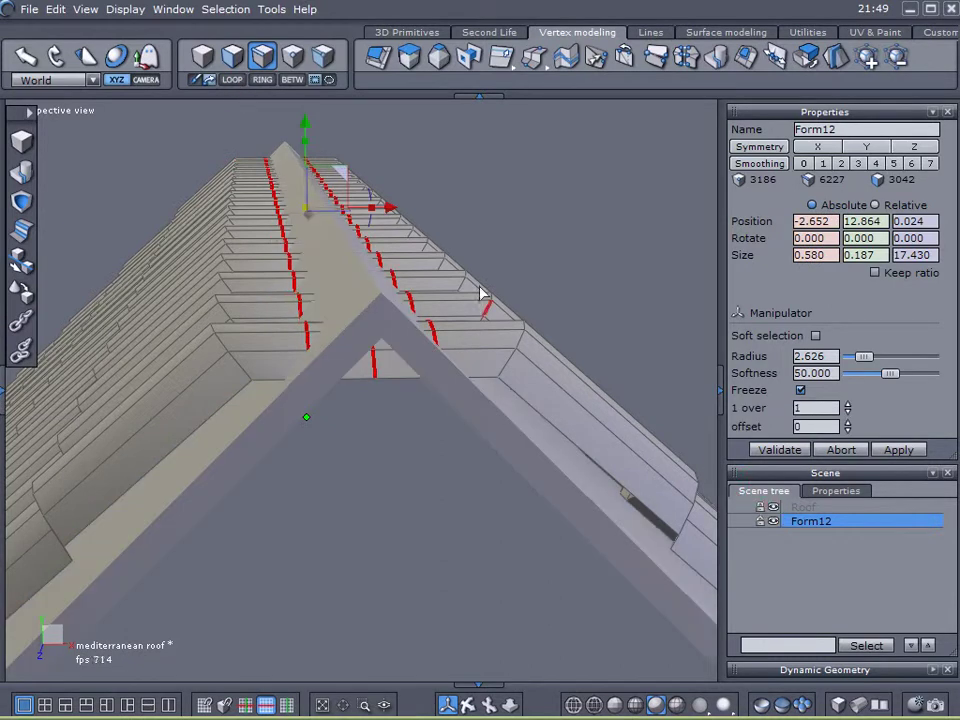
left_click_drag(304, 123, 307, 98)
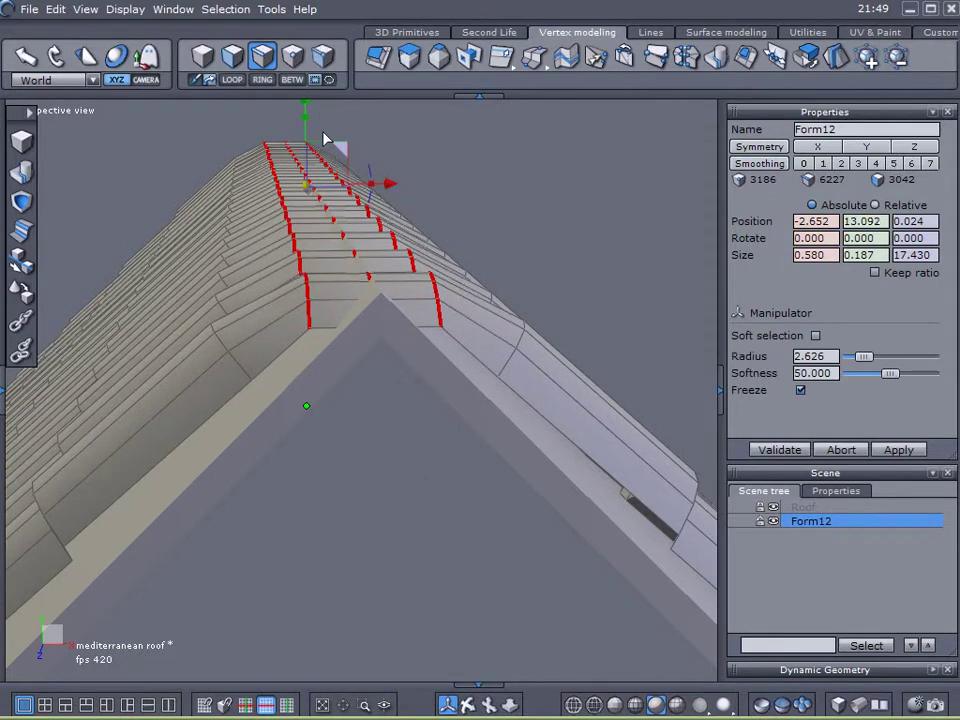
- Select only the centre edge line along the ridge and raise it to about Y 13.314 to form the peak
left_click(453, 243)
left_click(368, 284)
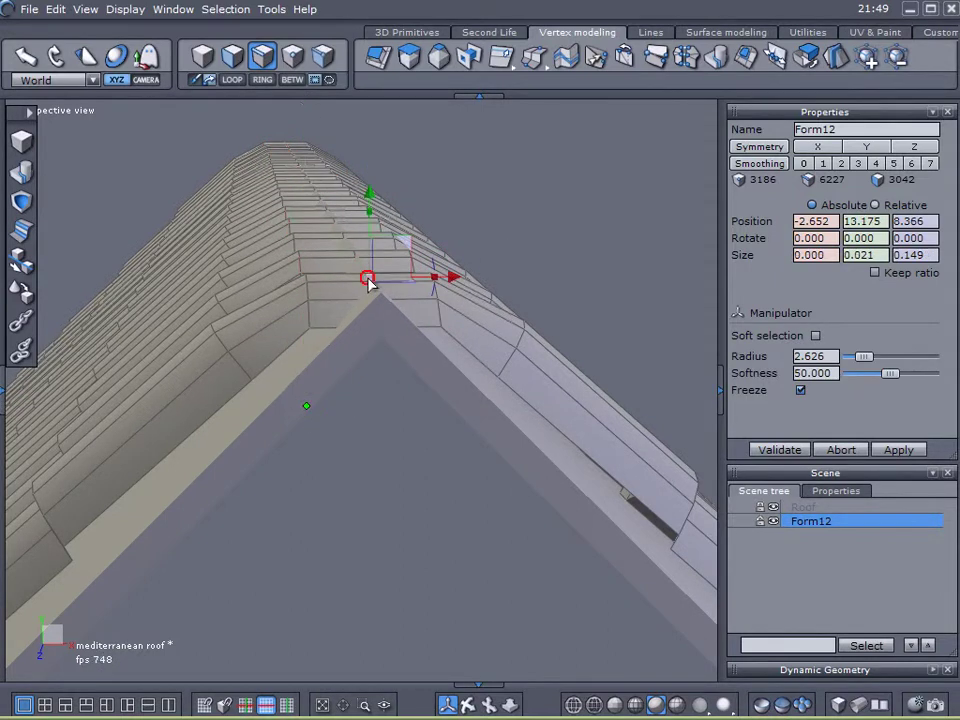
left_click(260, 80)
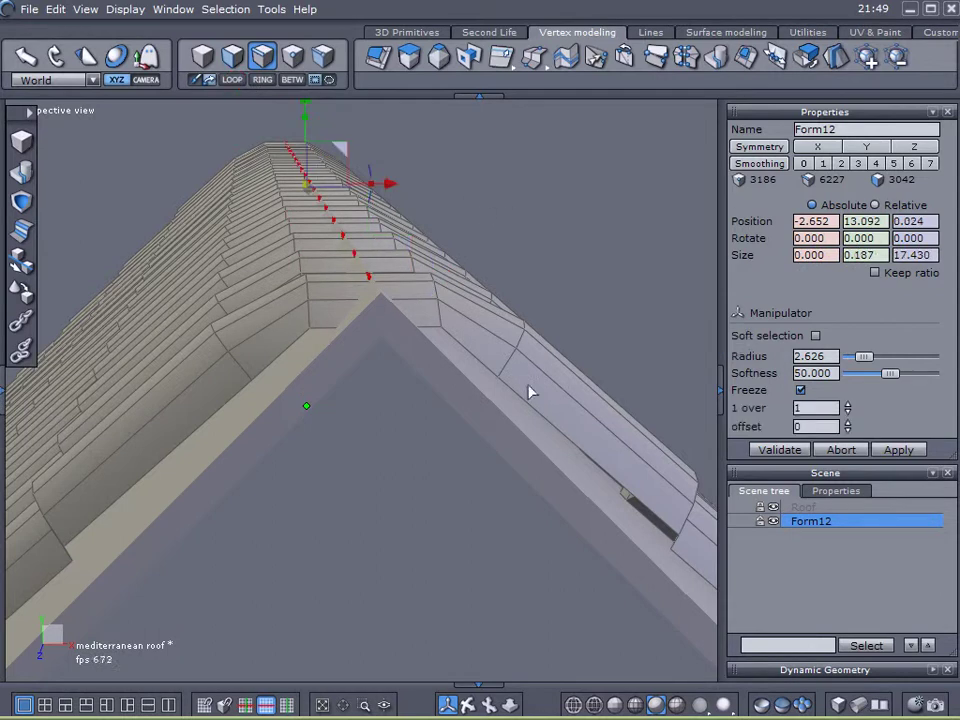
middle_click_drag(492, 352, 403, 285)
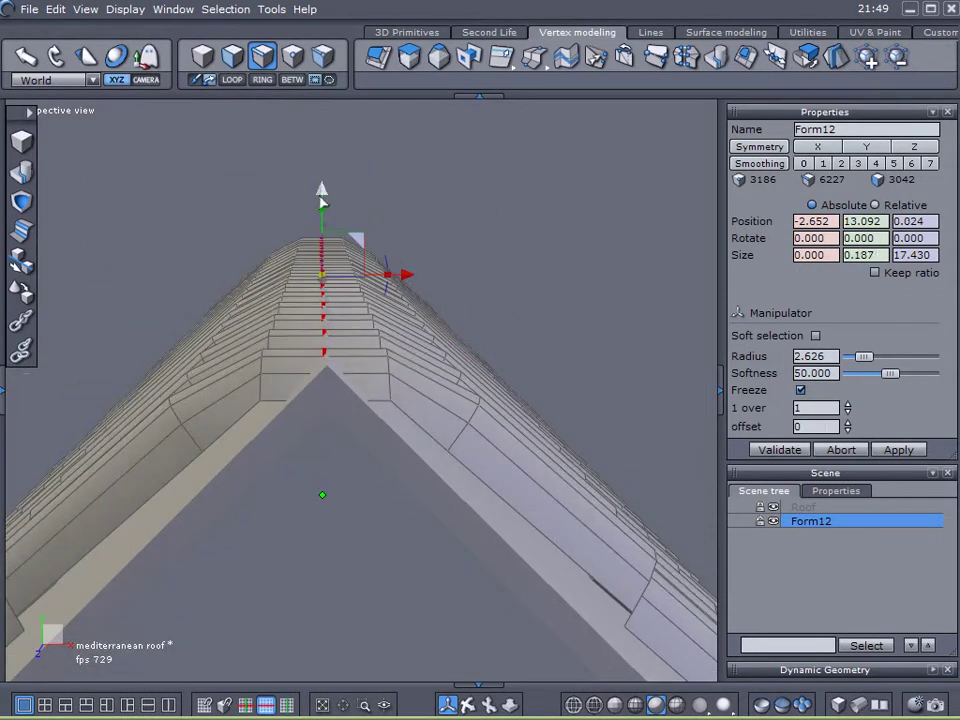
left_click_drag(320, 188, 312, 166)
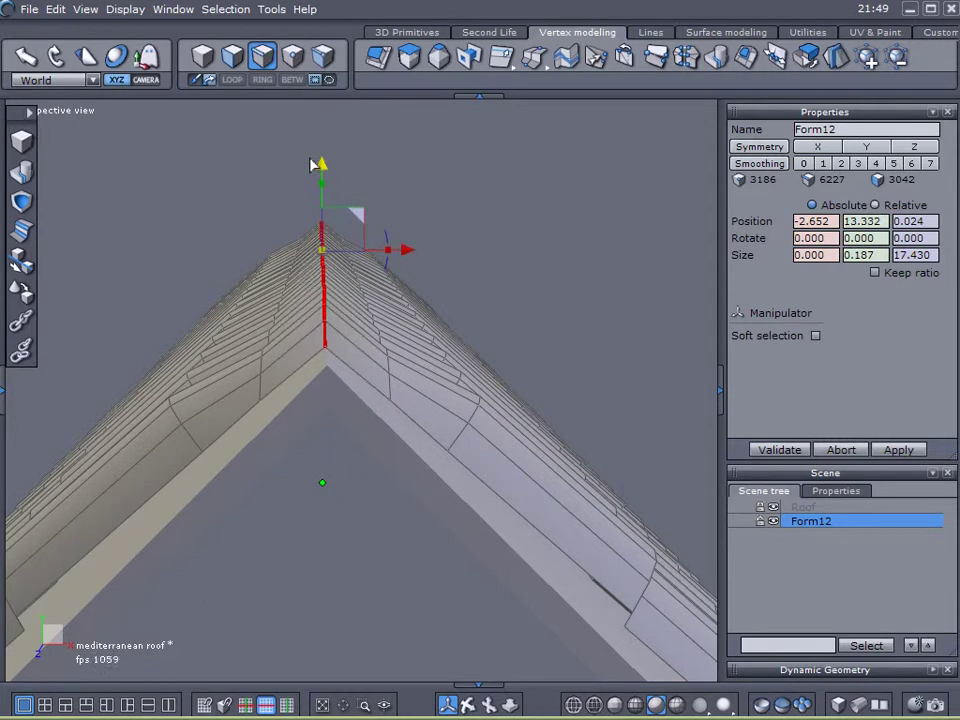
left_click_drag(310, 165, 311, 165)
- Add both side edge lines to the centre ridge selection and raise all three to about Y 13.208
left_click(386, 402, "shift")
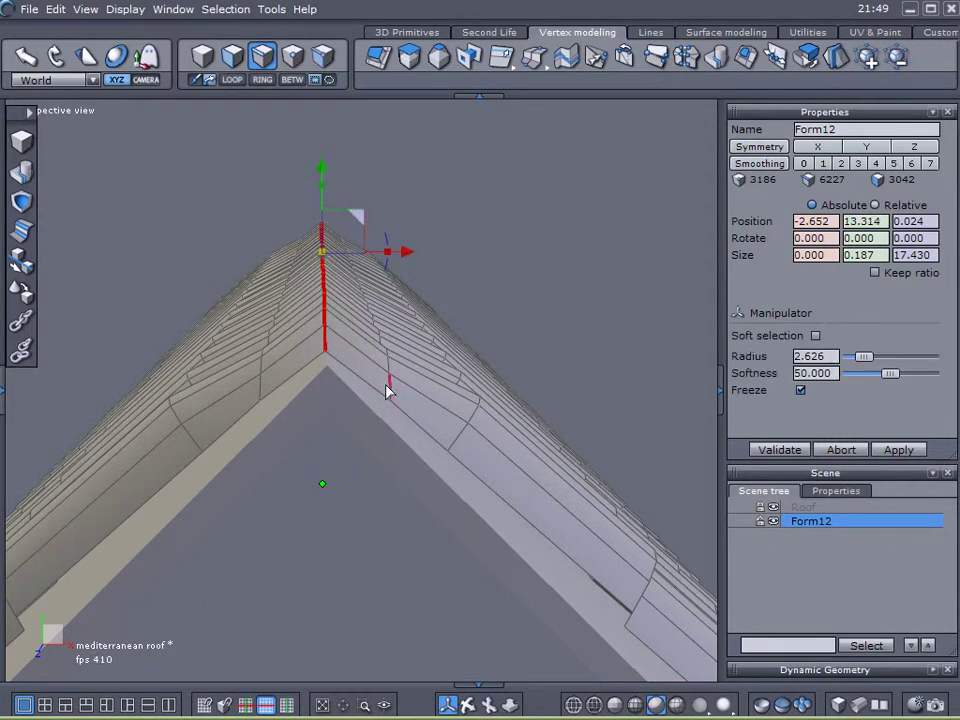
left_click(388, 392)
left_click(260, 392, "shift")
left_click(236, 84)
left_click_drag(321, 201, 323, 192)
- Select the lower outer corner points at both gable ends of the ridge and lower them to about Y 13.119
key("s")
left_click_drag(89, 413, 124, 426, "alt")
middle_click_drag(125, 432, 200, 450)
middle_click_drag(268, 458, 345, 272)
left_click(293, 62)
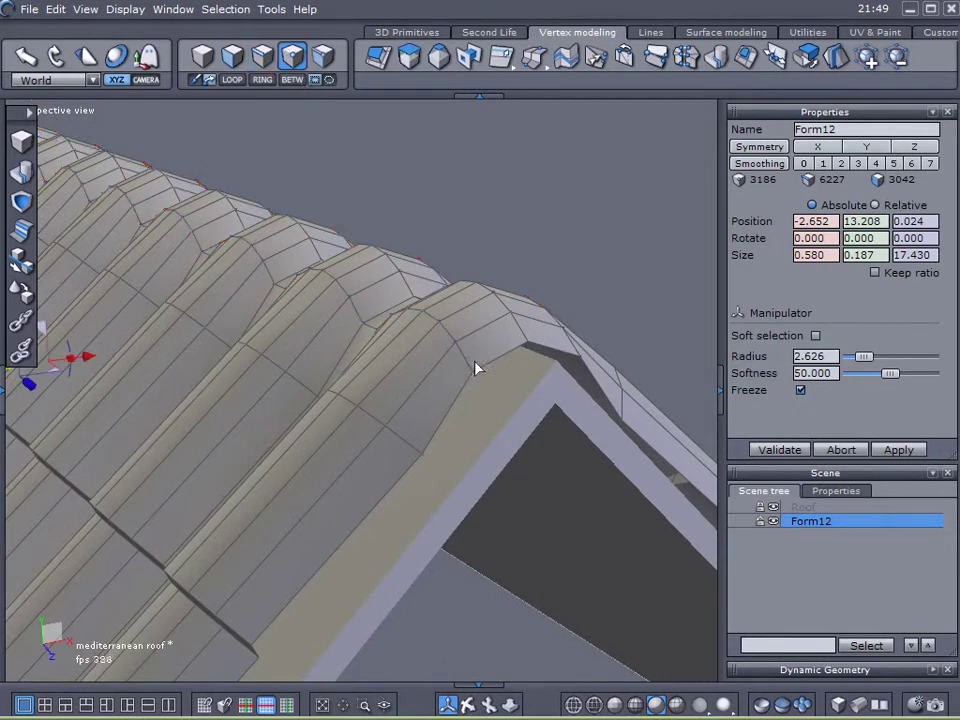
left_click(472, 367)
left_click(580, 364)
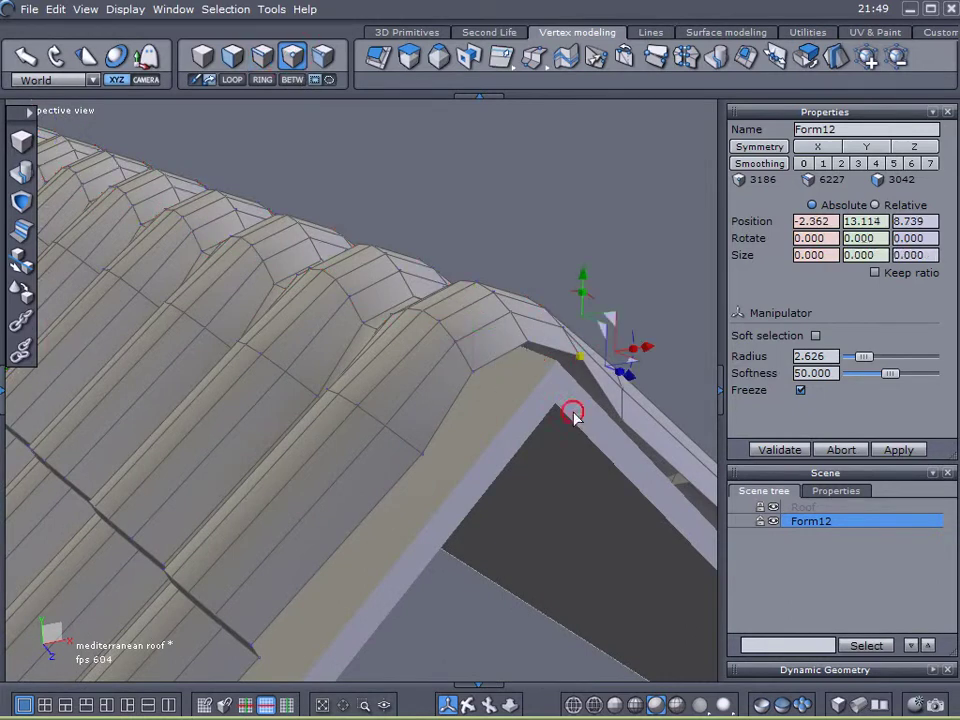
left_click(473, 373, "shift")
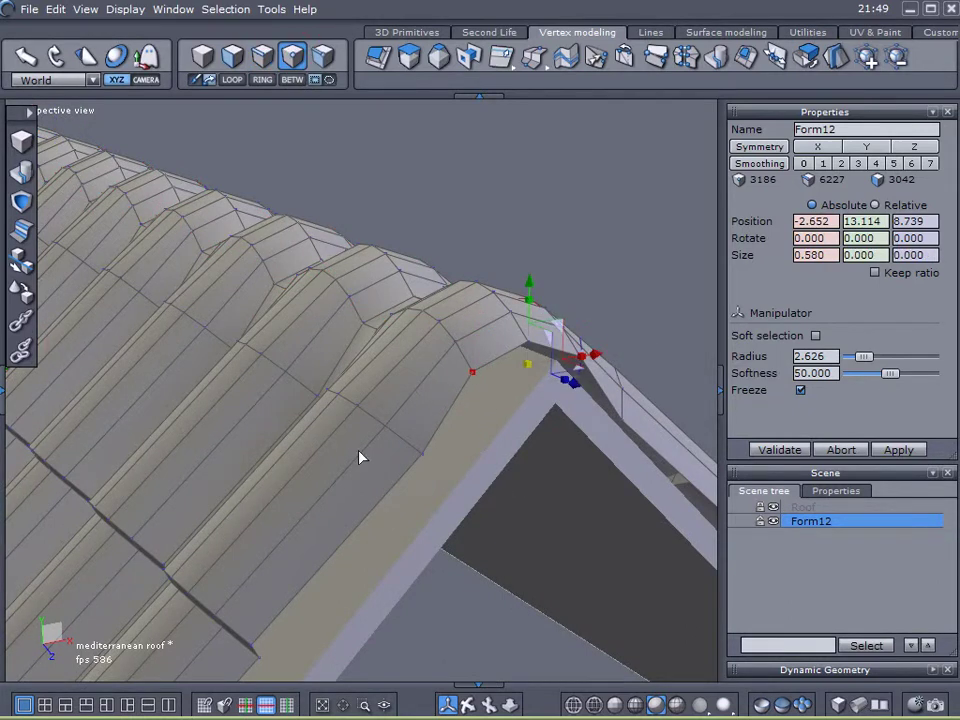
middle_click_drag(349, 460, 384, 478)
scroll(384, 478, "down", 6)
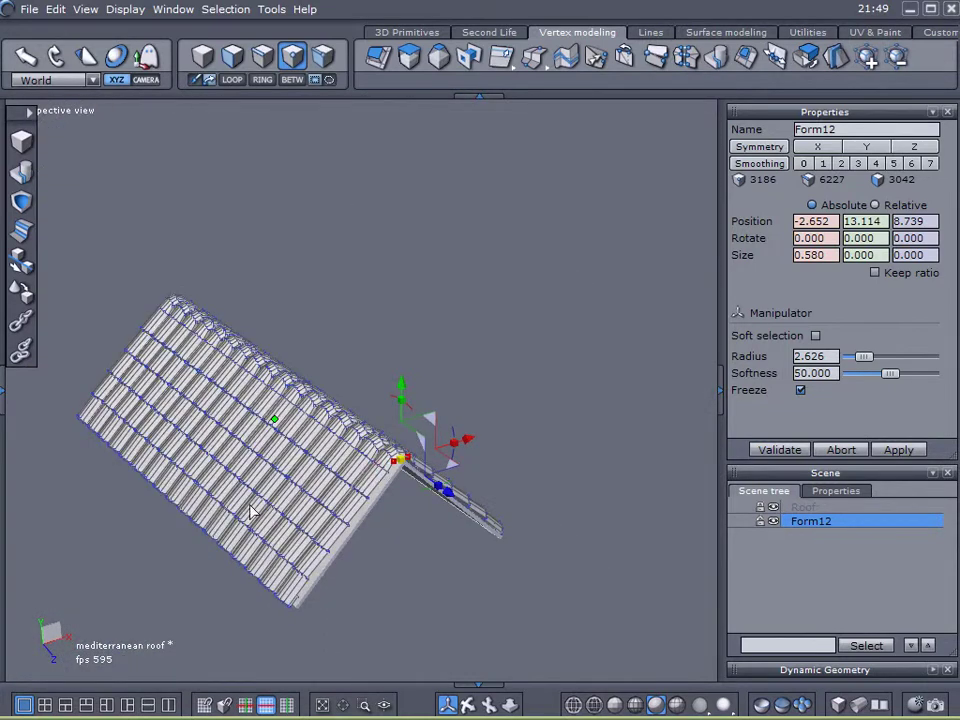
middle_click_drag(258, 510, 465, 394)
scroll(429, 321, "up", 6)
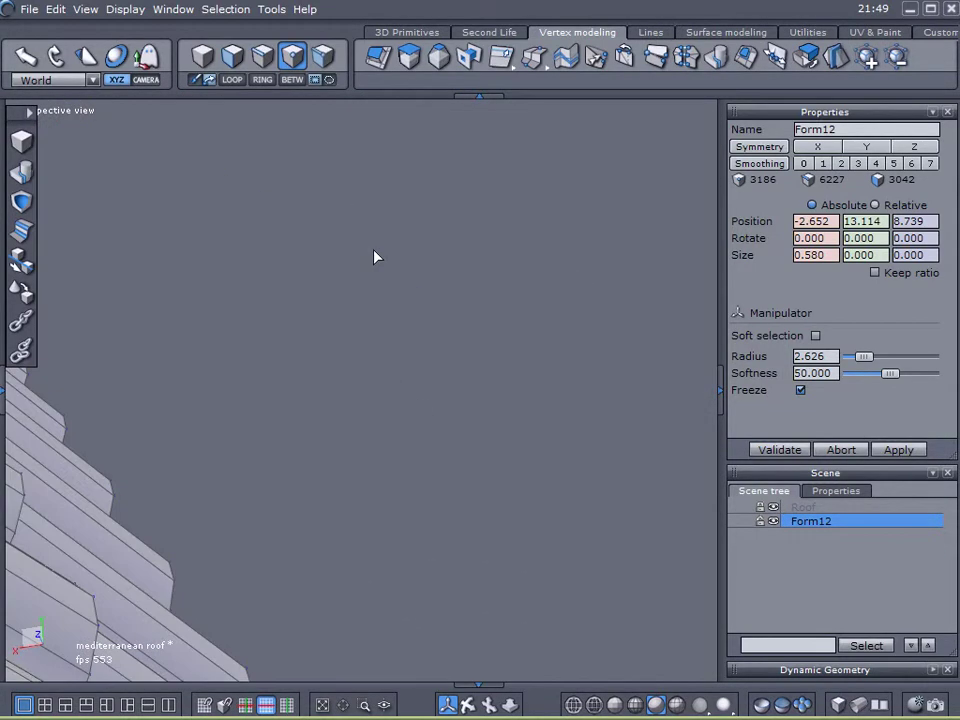
middle_click_drag(374, 257, 372, 270)
left_click(297, 410)
left_click(443, 392, "shift")
middle_click_drag(341, 474, 355, 380)
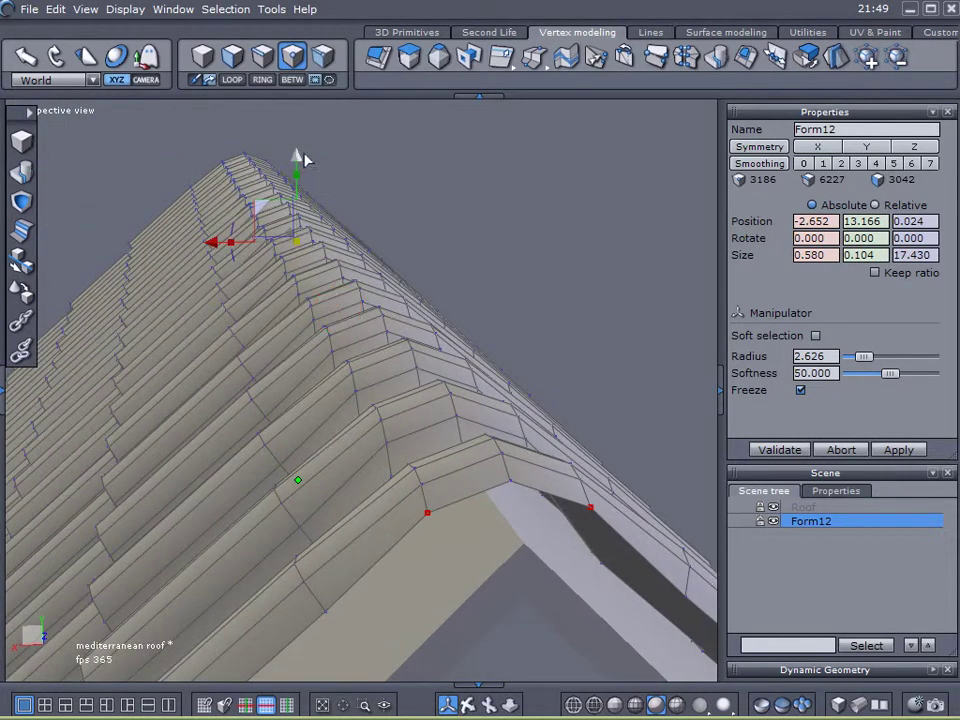
left_click_drag(296, 154, 296, 164)
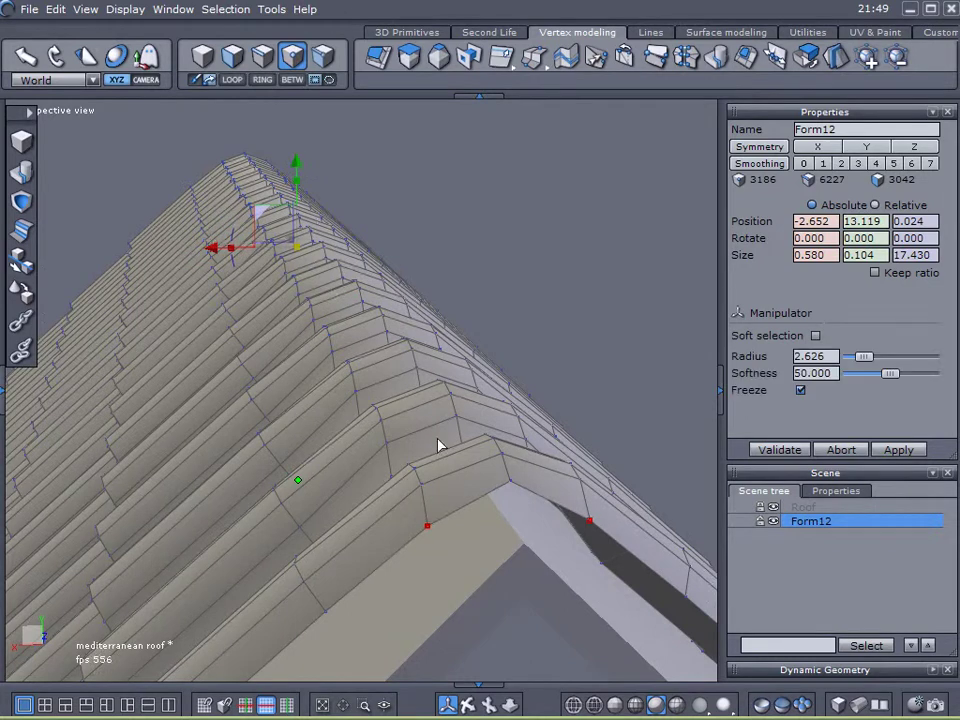
- Select the lower centre point at each gable end of the ridge and lower both to about Y 13.238
left_click(509, 481)
scroll(509, 481, "down", 5)
middle_click_drag(281, 462, 883, 550)
middle_click_drag(486, 502, 450, 395)
scroll(613, 446, "up", 5)
scroll(385, 555, "down", 4)
scroll(390, 560, "up", 2)
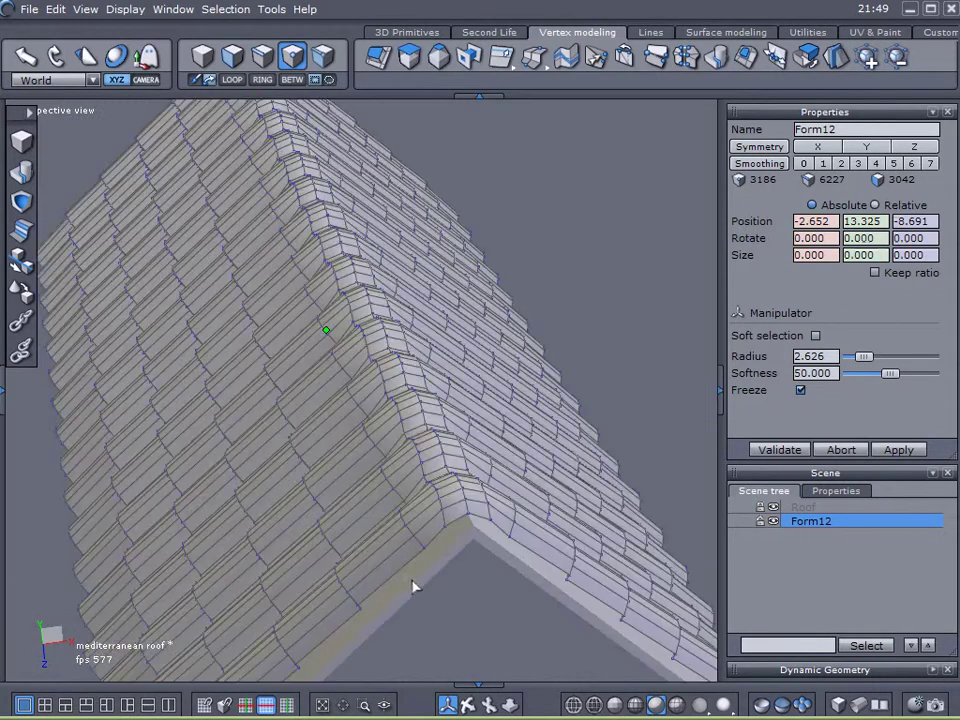
left_click(468, 519, "shift")
middle_click_drag(422, 580, 394, 524)
left_click_drag(393, 522, 392, 504, "alt")
right_click_drag(392, 504, 390, 590, "alt")
left_click_drag(384, 480, 356, 337, "alt")
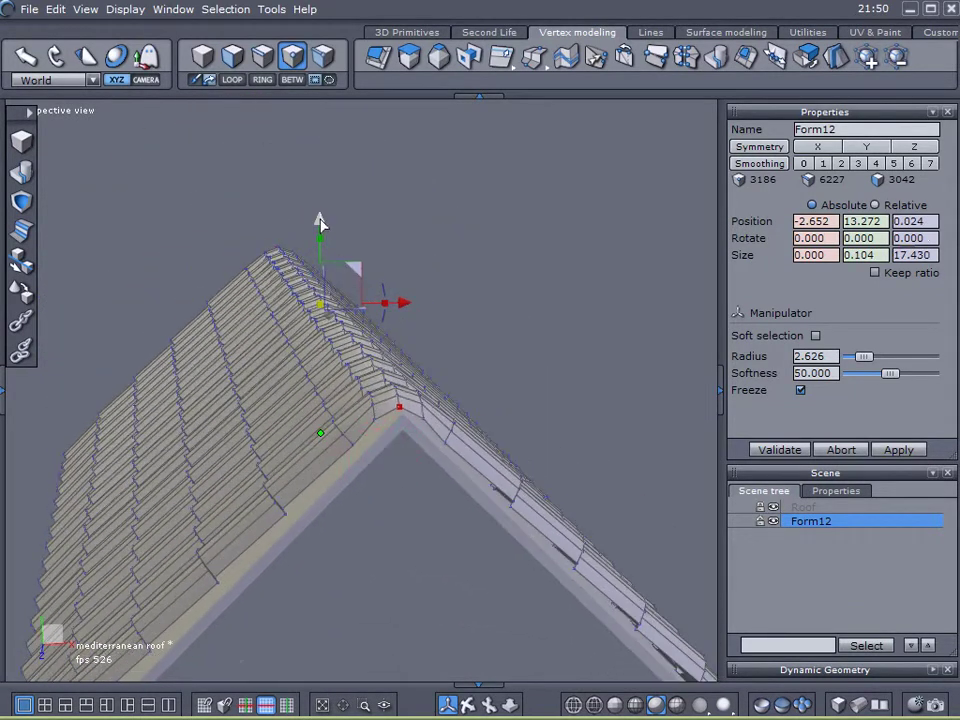
left_click_drag(320, 224, 334, 223)
- Loop-select the centre edges along the ridge and convert the selection to the adjoining faces
middle_click_drag(330, 378, 421, 419)
middle_click_drag(491, 476, 405, 473)
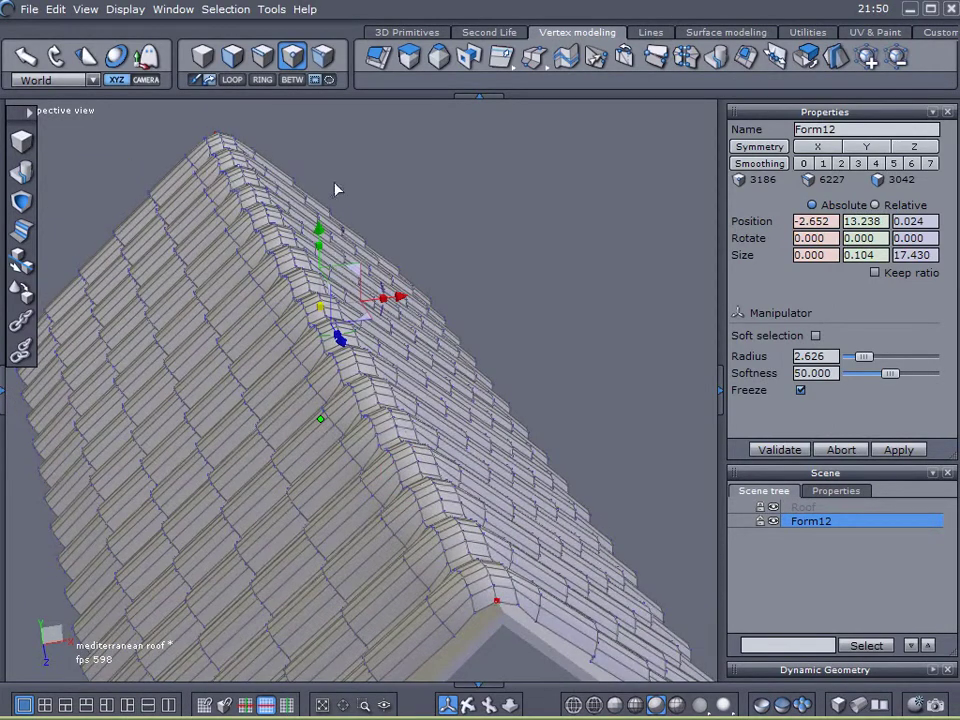
left_click(262, 56)
middle_click_drag(505, 400, 530, 462)
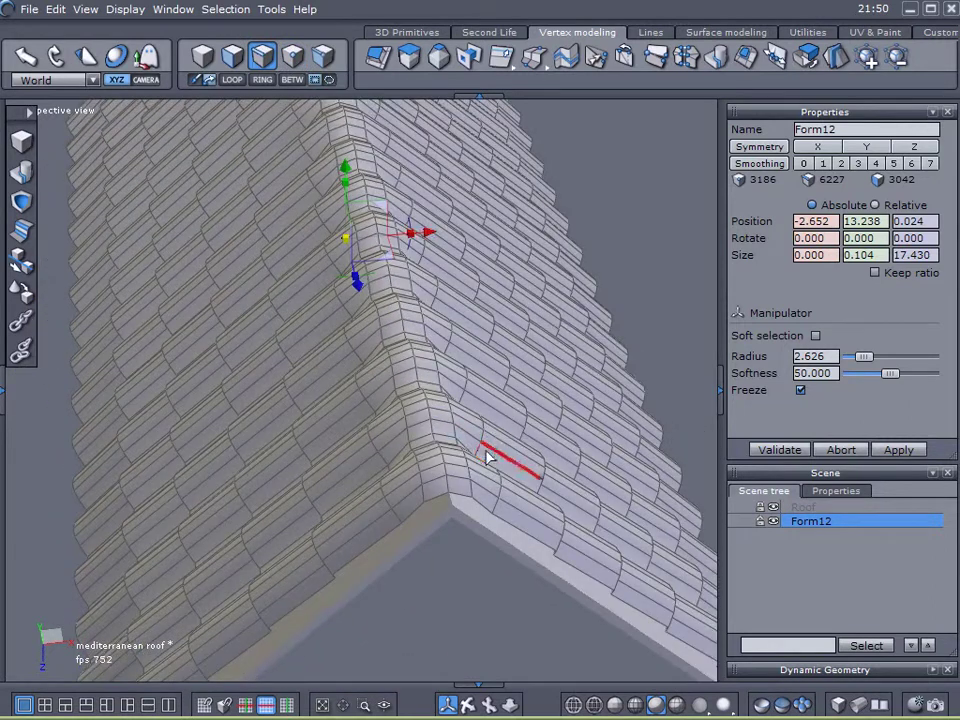
left_click(447, 487)
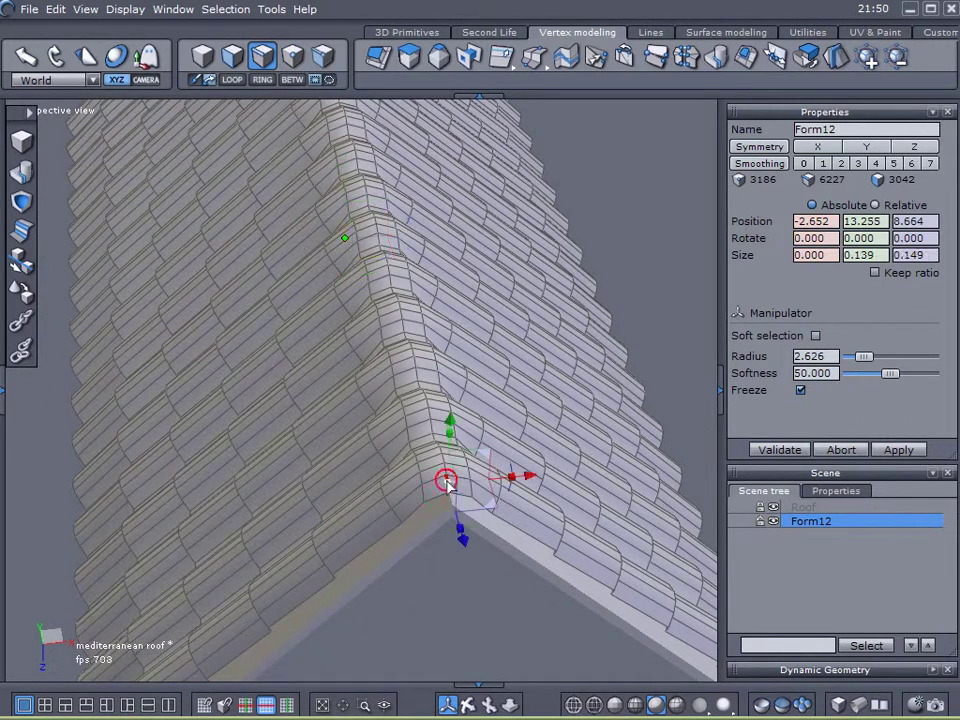
left_click(231, 79)
left_click(225, 9)
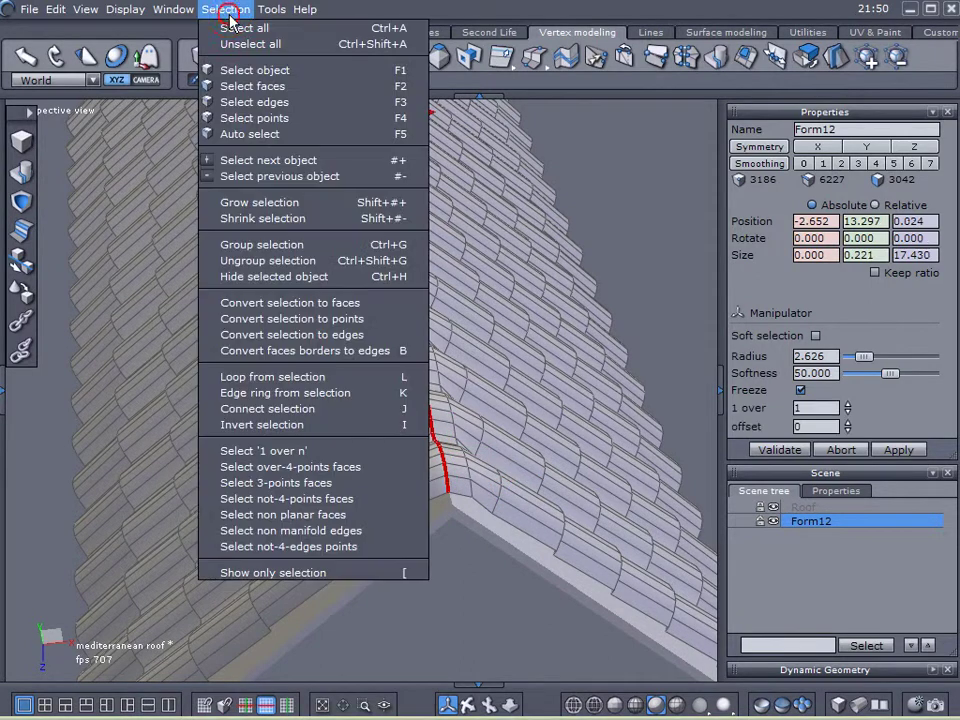
left_click(289, 303)
middle_click_drag(210, 495, 325, 505)
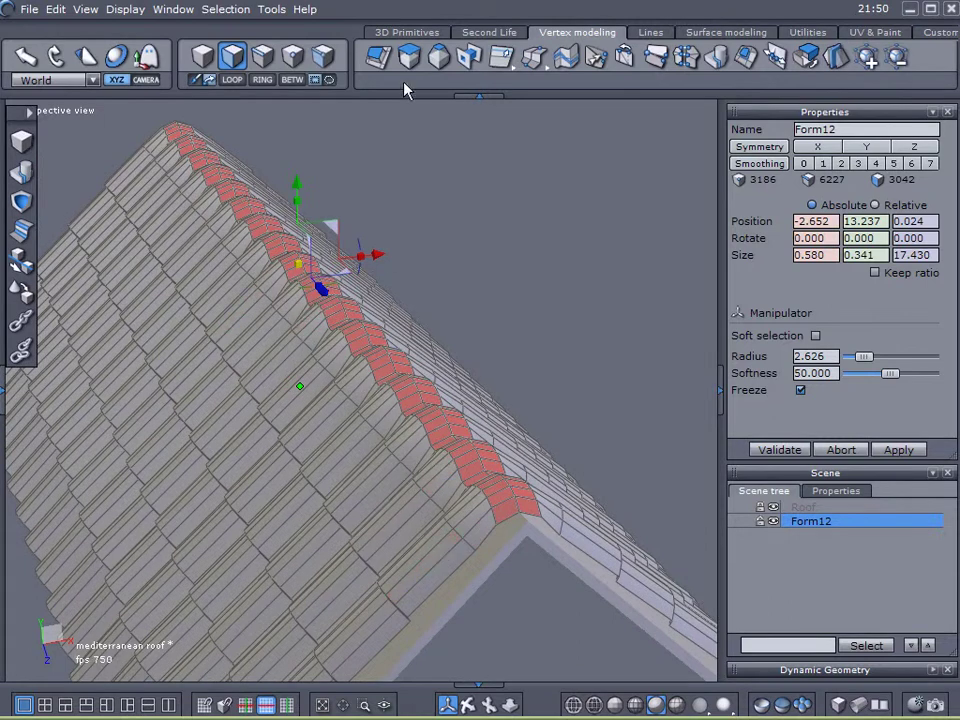
left_click(417, 54)
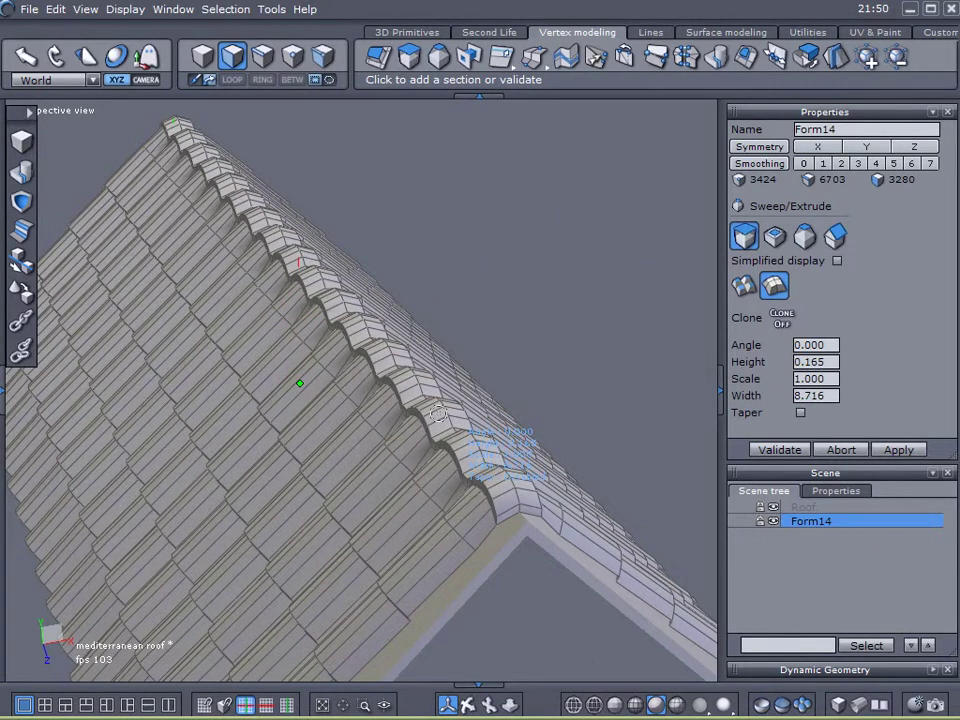
middle_click_drag(255, 432, 452, 340)
middle_click_drag(568, 215, 440, 275)
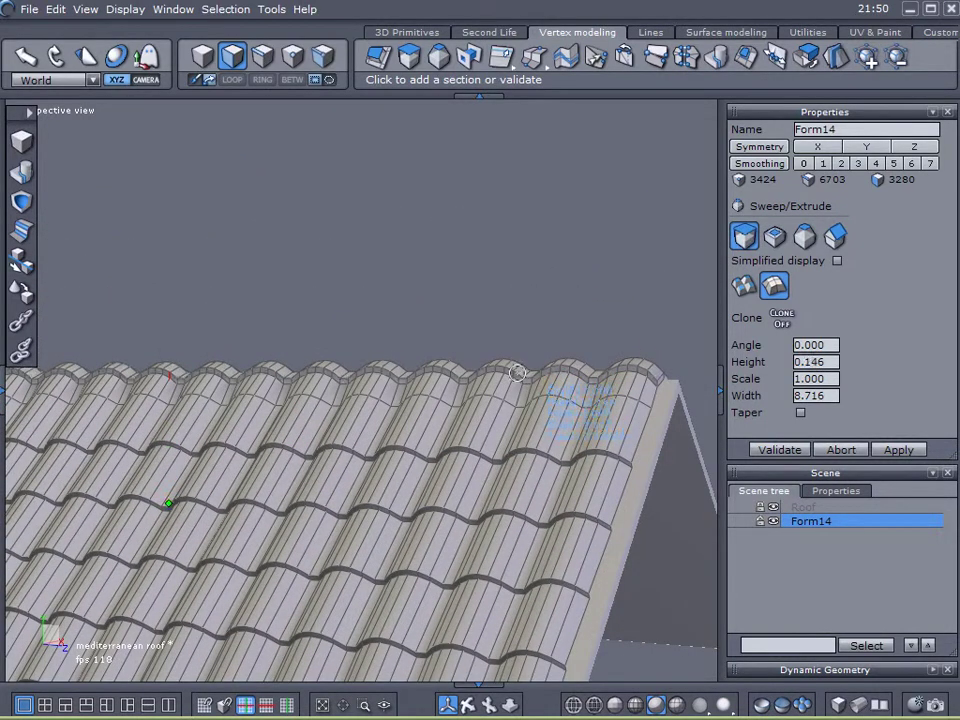
left_click(841, 450)
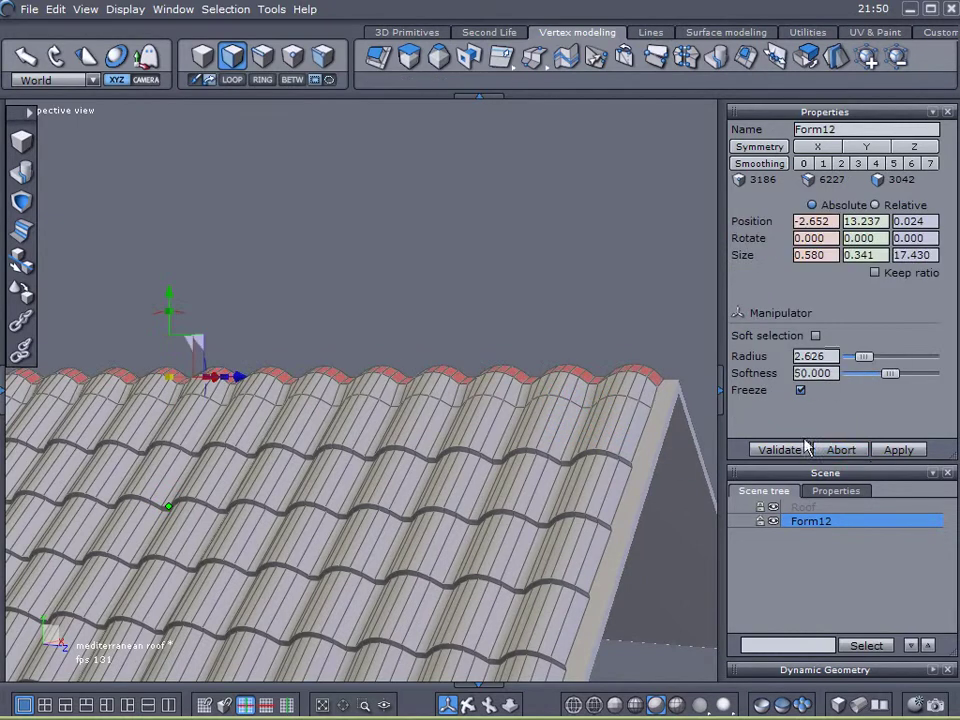
- Grow the ridge face selection outward onto both slopes and extrude the faces upward to form raised ridge tiles
right_click_drag(619, 391, 410, 473)
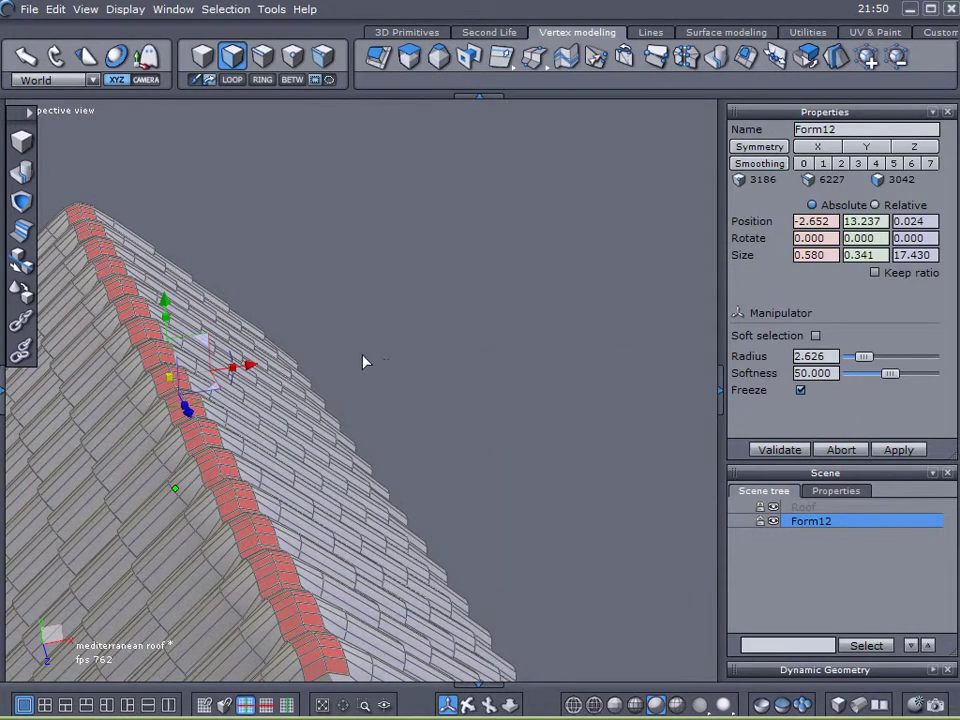
key("ctrl+plus")
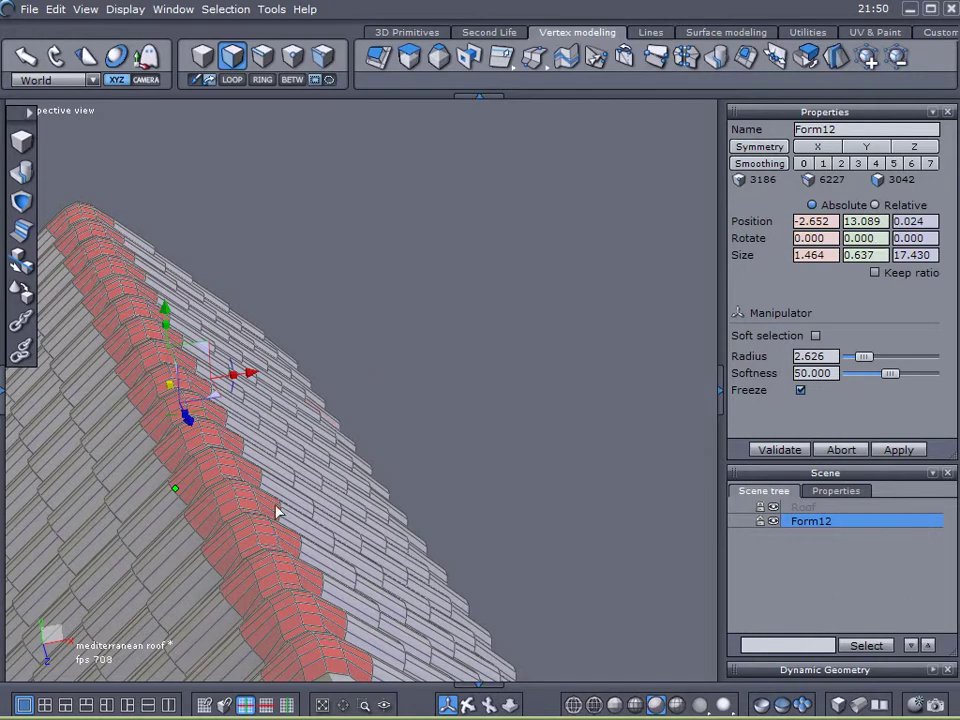
right_click_drag(211, 568, 210, 531)
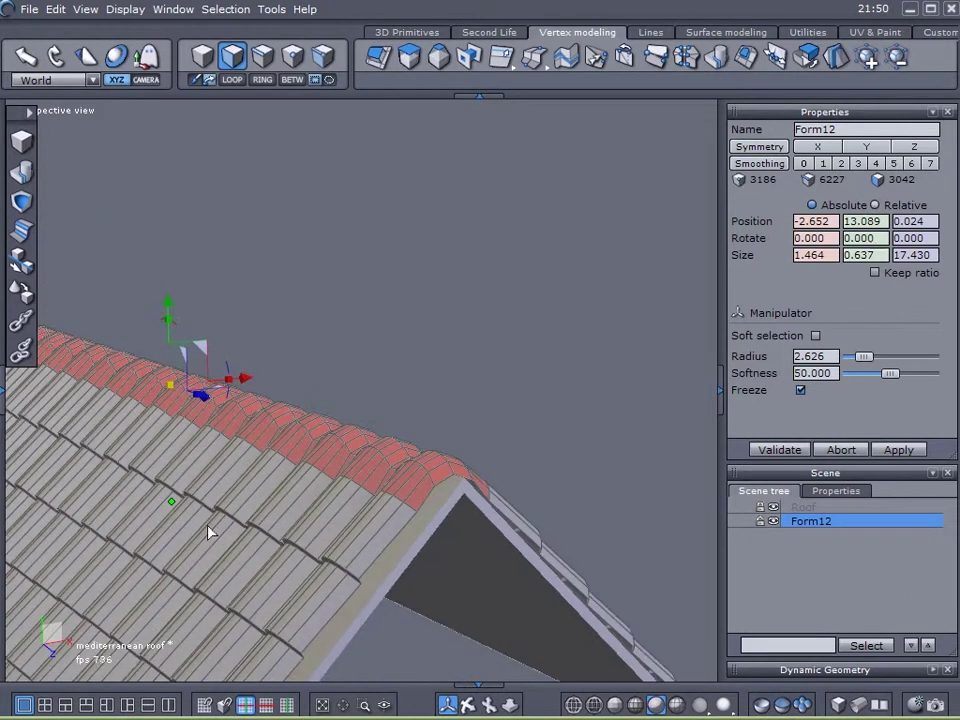
left_click(410, 58)
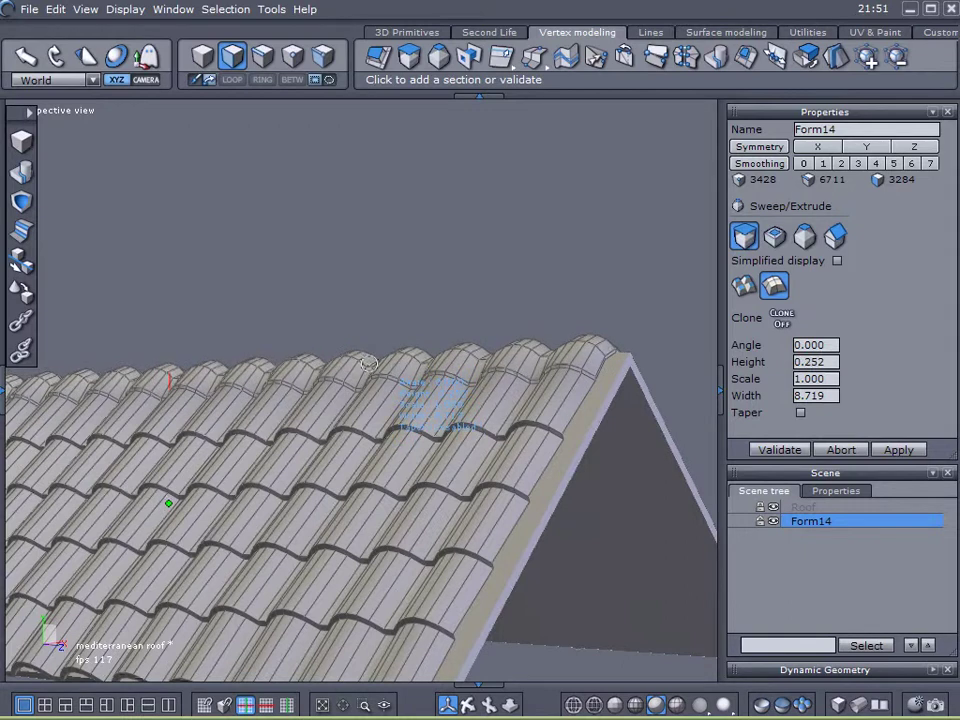
scroll(368, 363, "up", 3)
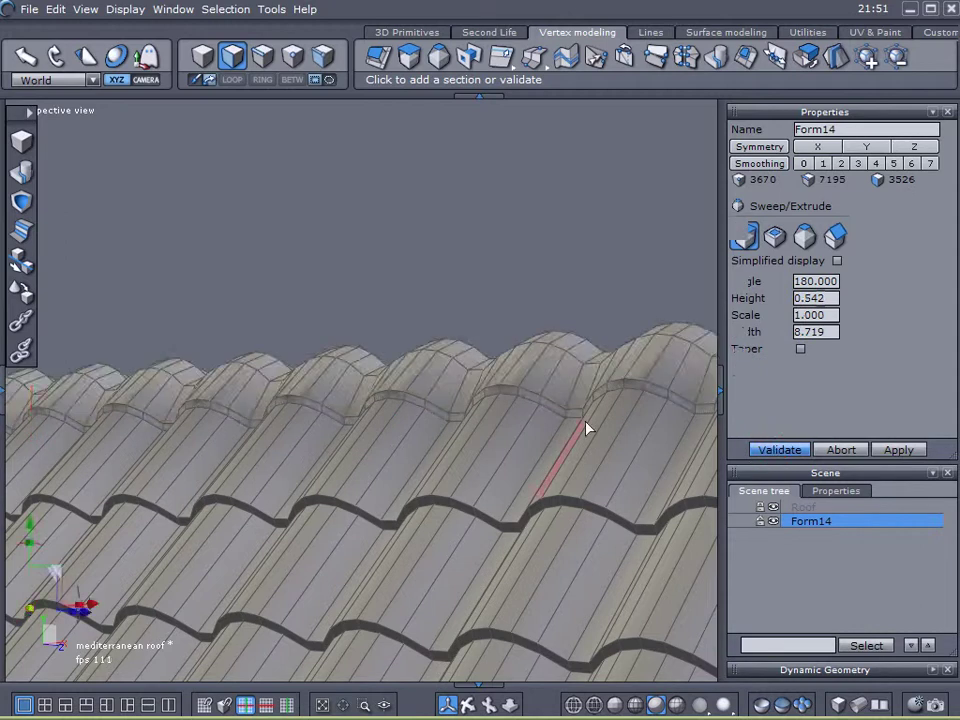
left_click(780, 449)
- Deselect the roof and examine the shading of the ridge tiles and the slope beneath them
scroll(587, 428, "down", 5)
middle_click_drag(558, 474, 476, 319)
left_click(823, 553)
scroll(476, 319, "up", 5)
scroll(478, 322, "down", 4)
scroll(482, 330, "up", 2)
middle_click_drag(518, 370, 355, 382)
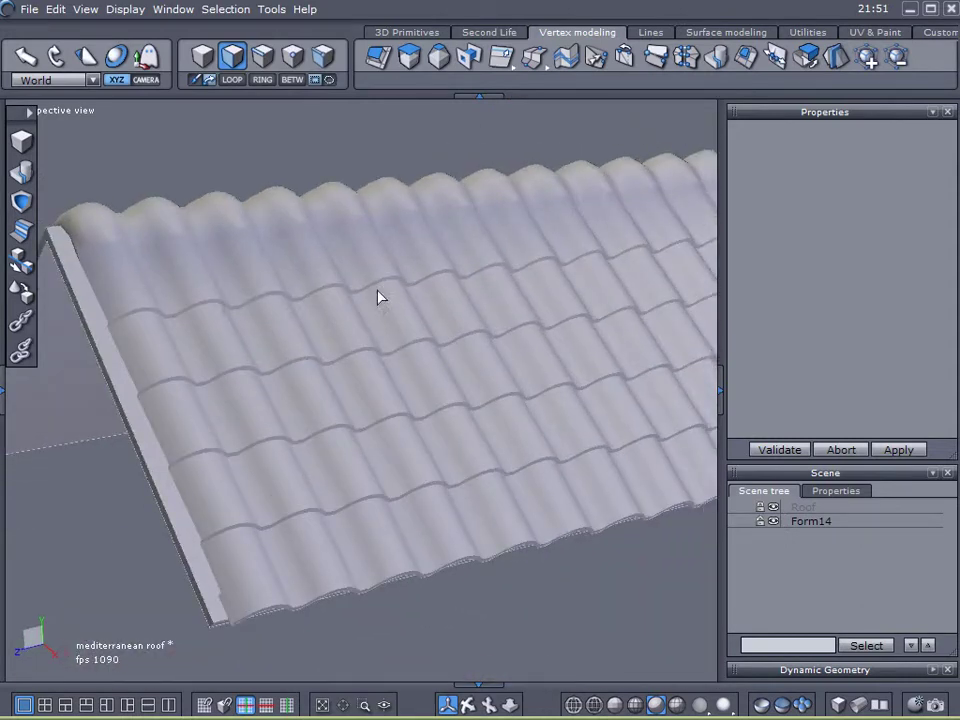
middle_click_drag(308, 321, 180, 374)
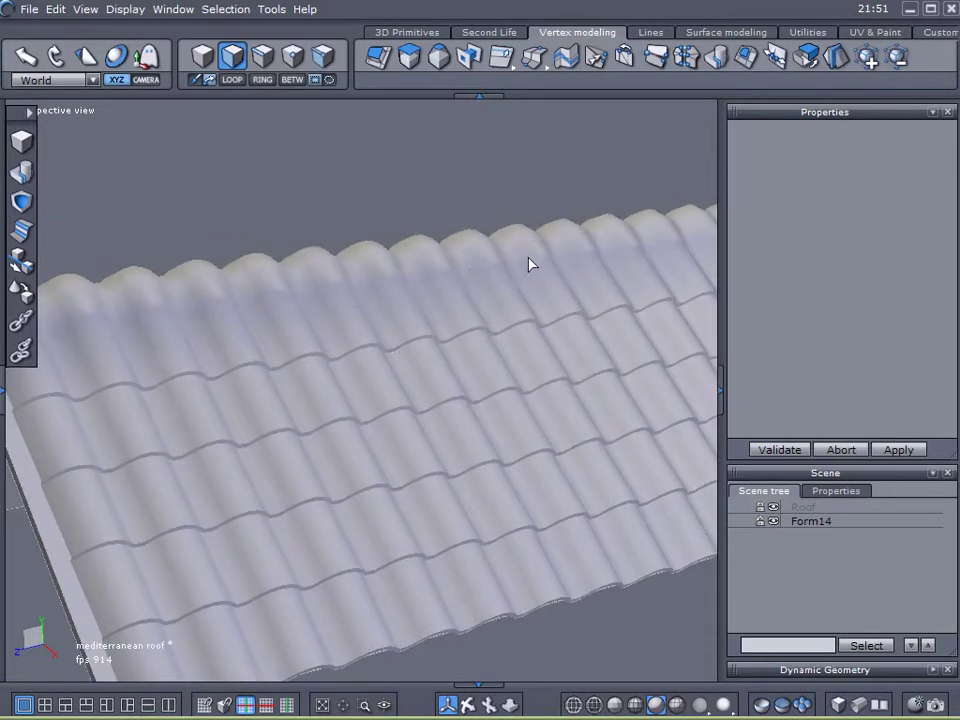
- Select an outer lower edge of the ridge tiles on each side of the roof and extend both into loops along the ridge
left_click(790, 521)
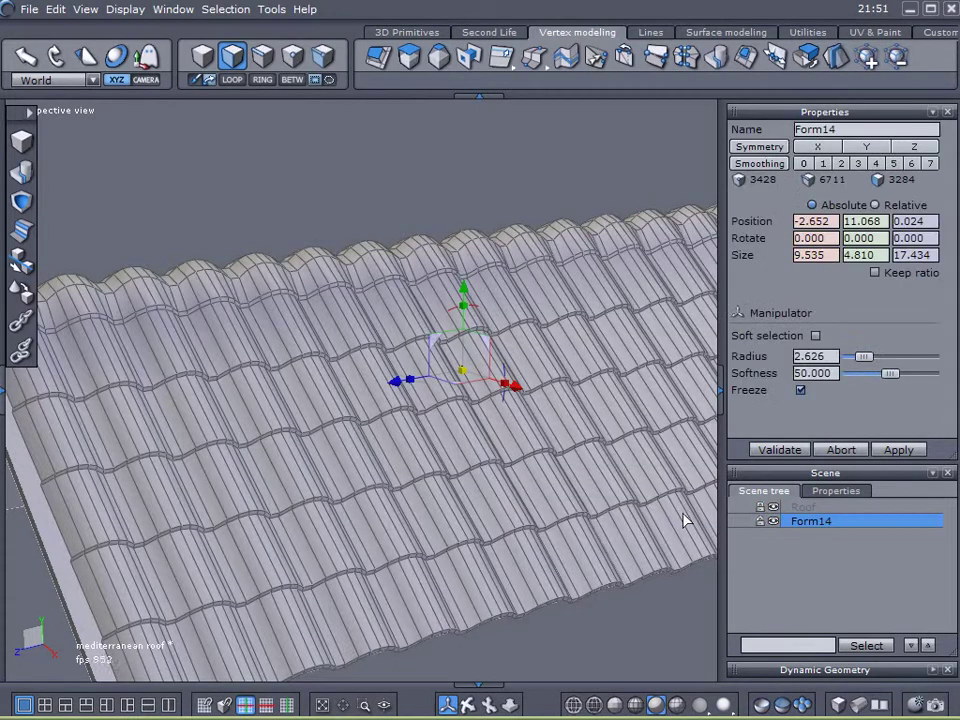
middle_click_drag(611, 514, 405, 250)
scroll(403, 251, "up", 5)
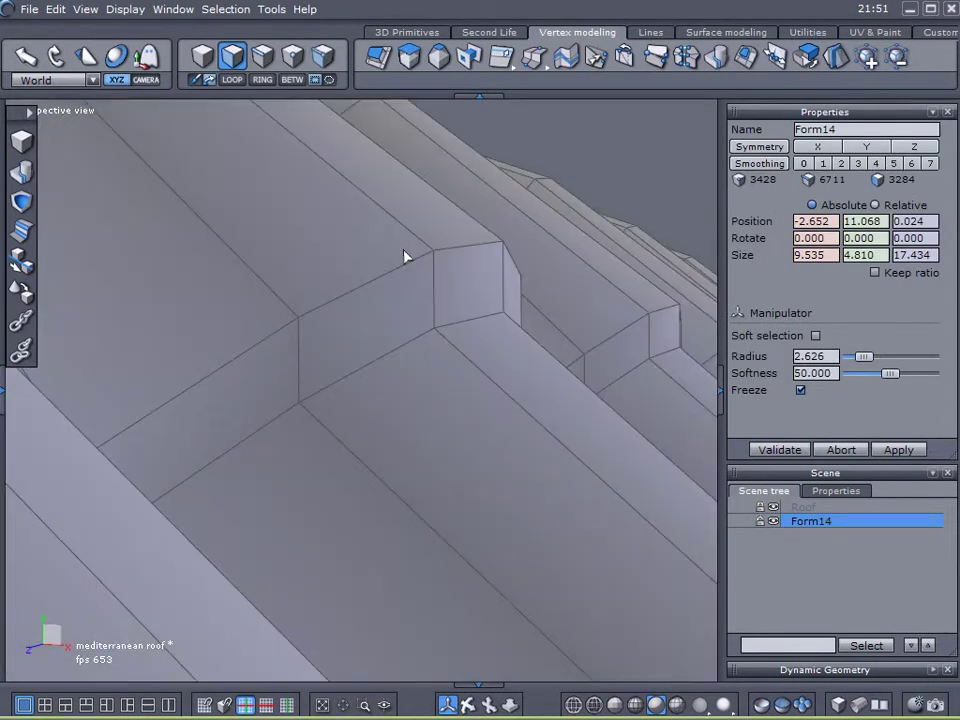
scroll(444, 300, "down", 2)
scroll(678, 420, "up", 3)
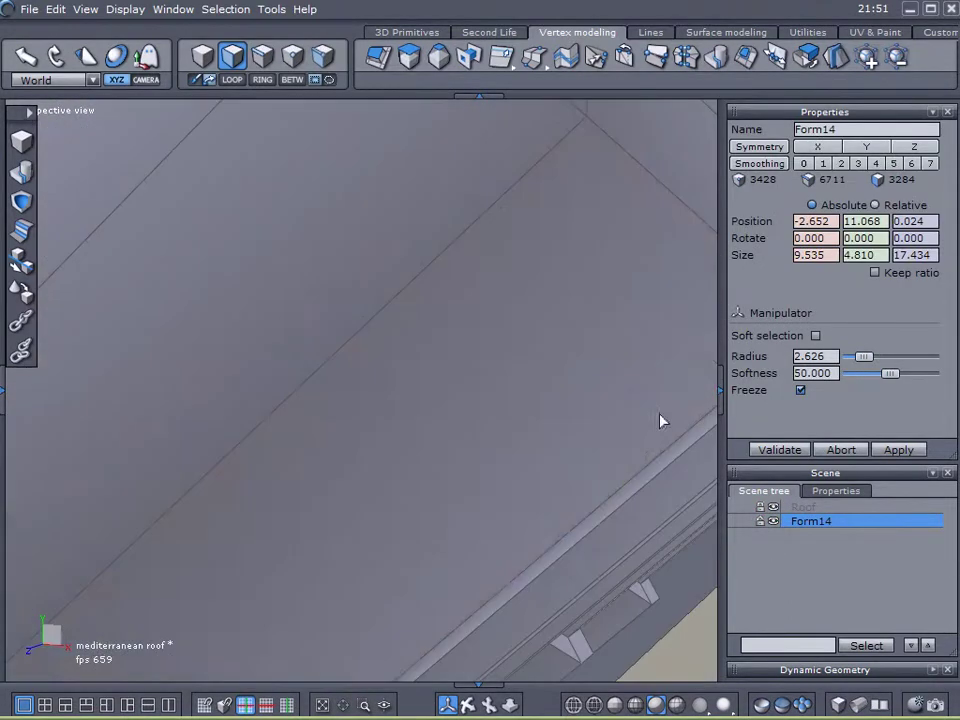
scroll(656, 425, "down", 6)
middle_click_drag(652, 426, 165, 433)
left_click(262, 56)
left_click(107, 428)
middle_click_drag(103, 422, 255, 496)
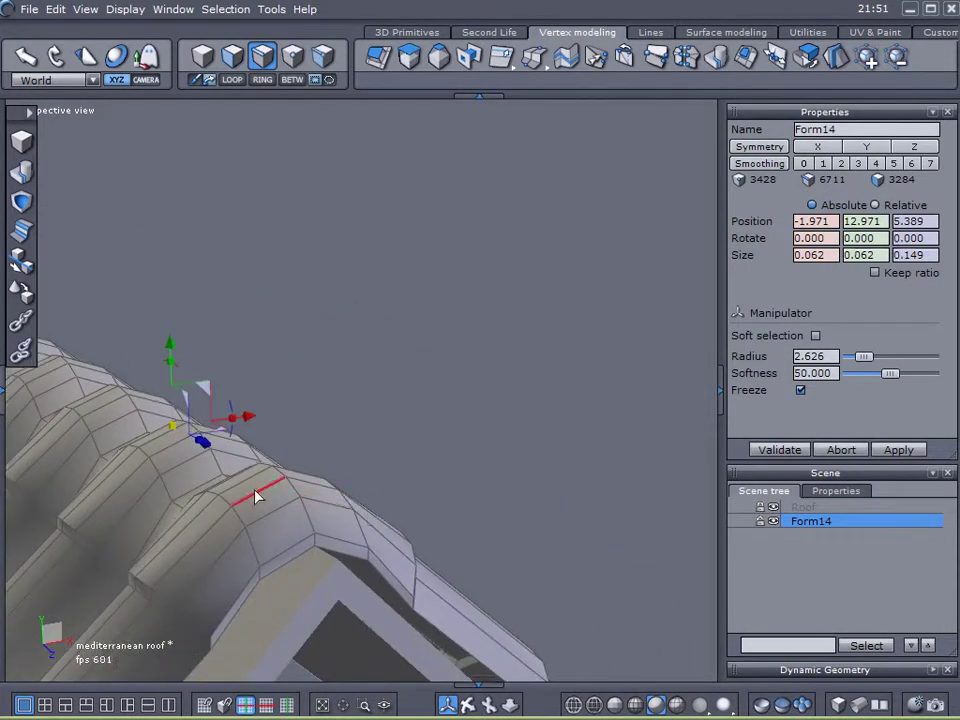
left_click(85, 548, "shift")
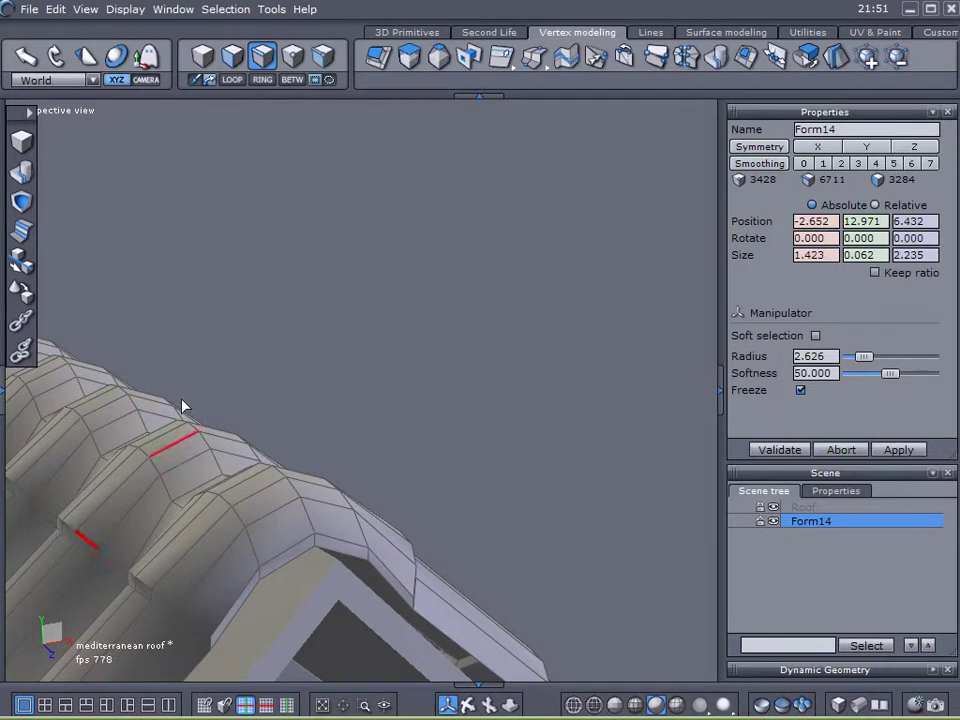
left_click(232, 79)
- Widen the two lower ridge edge loops along X to a size of about 1.544 and deselect the roof
middle_click_drag(328, 408, 259, 420)
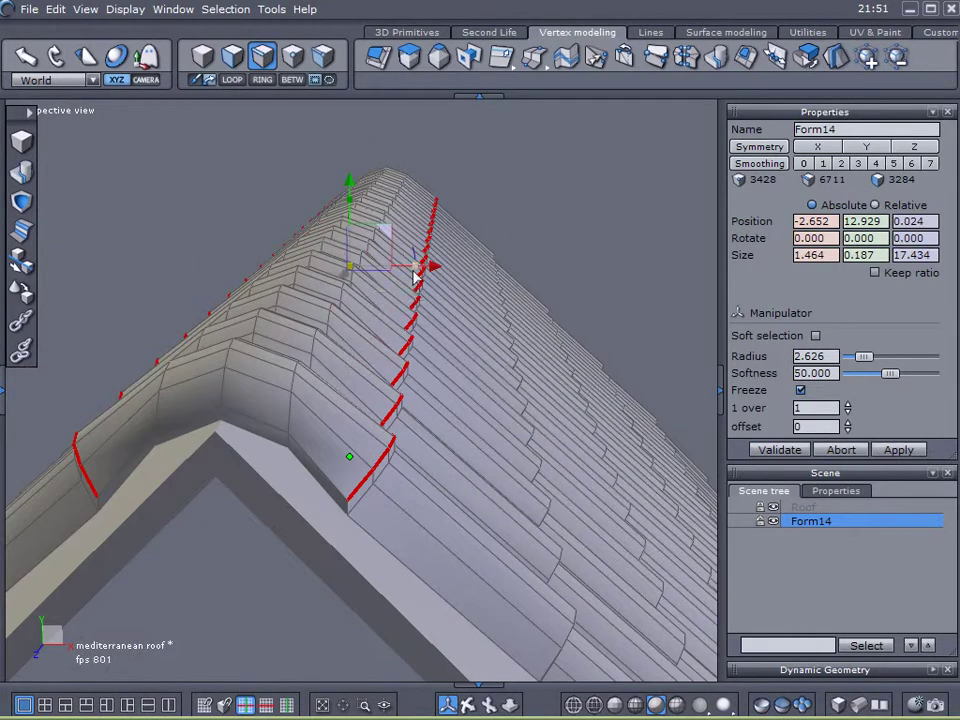
left_click_drag(414, 272, 422, 271)
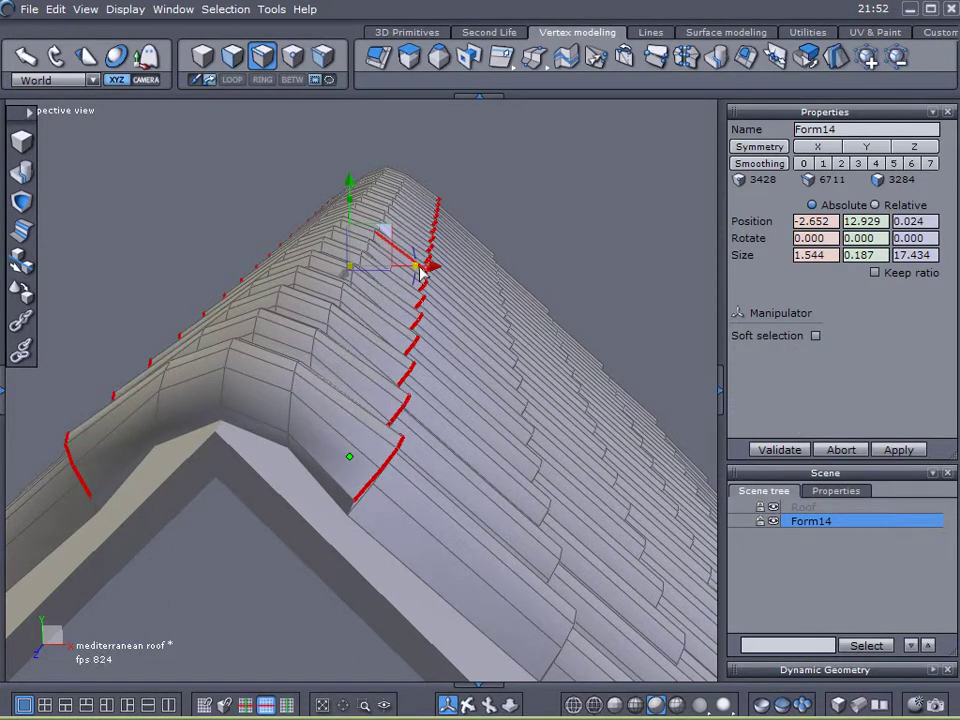
middle_click_drag(422, 270, 417, 340)
left_click(808, 574)
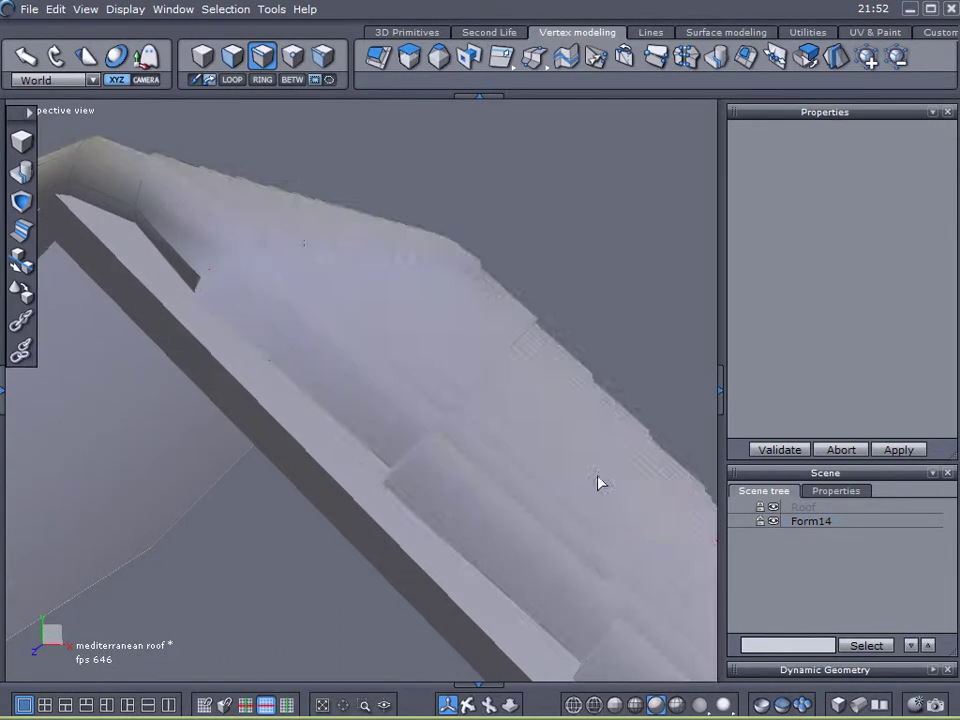
- Select the tiled roof object and triangulate its non-planar facets
scroll(564, 445, "down", 5)
middle_click_drag(564, 445, 289, 516)
scroll(448, 481, "up", 5)
scroll(448, 481, "down", 5)
middle_click_drag(448, 481, 455, 428)
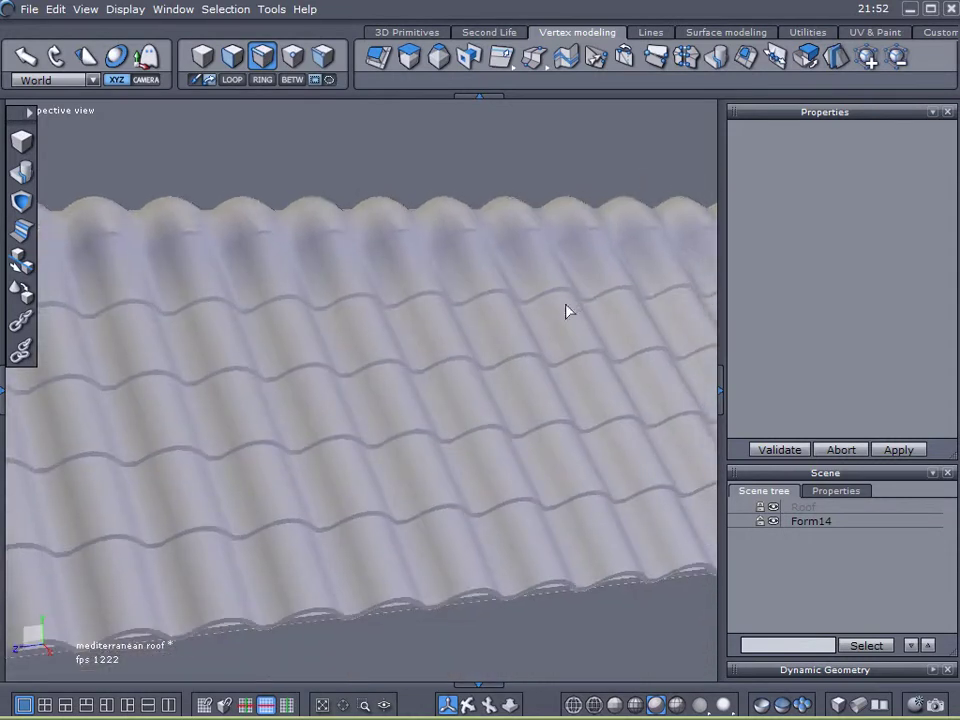
left_click(808, 33)
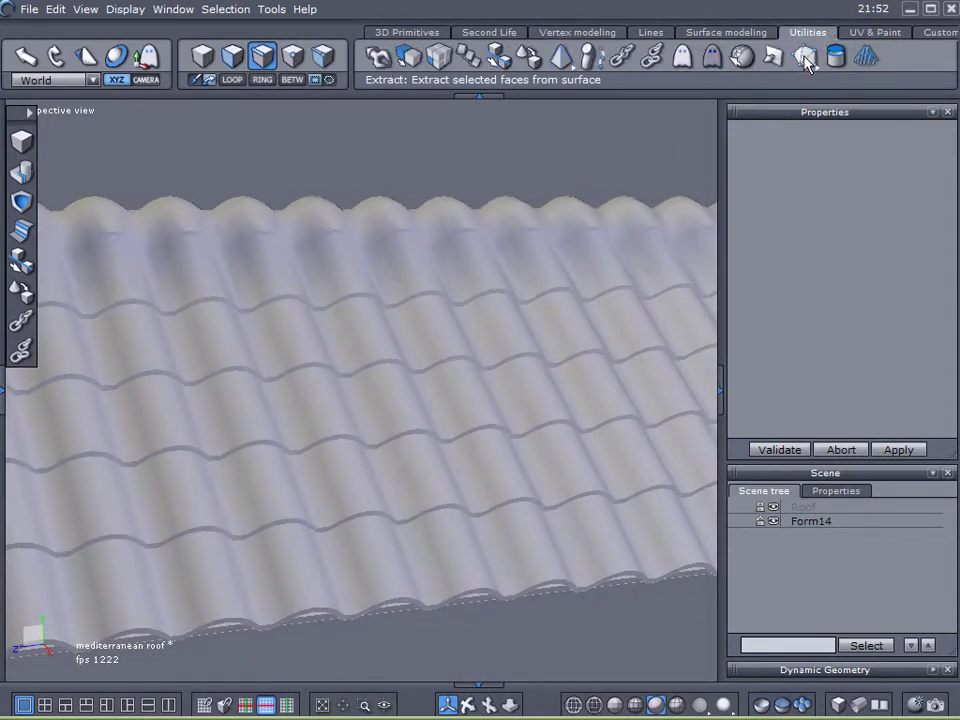
left_click(805, 60)
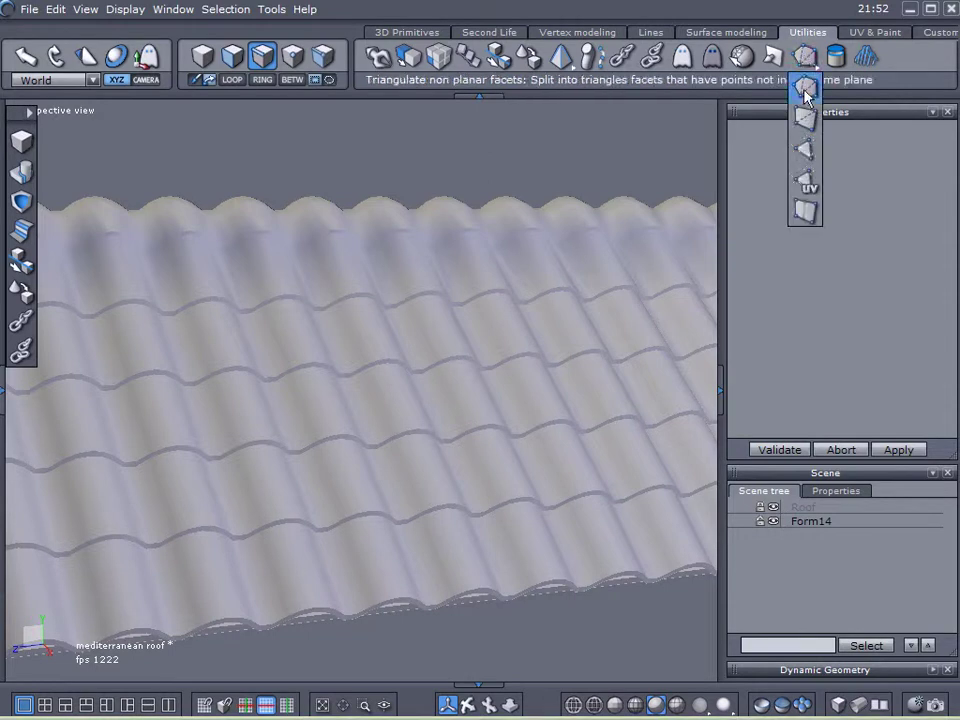
left_click(806, 91)
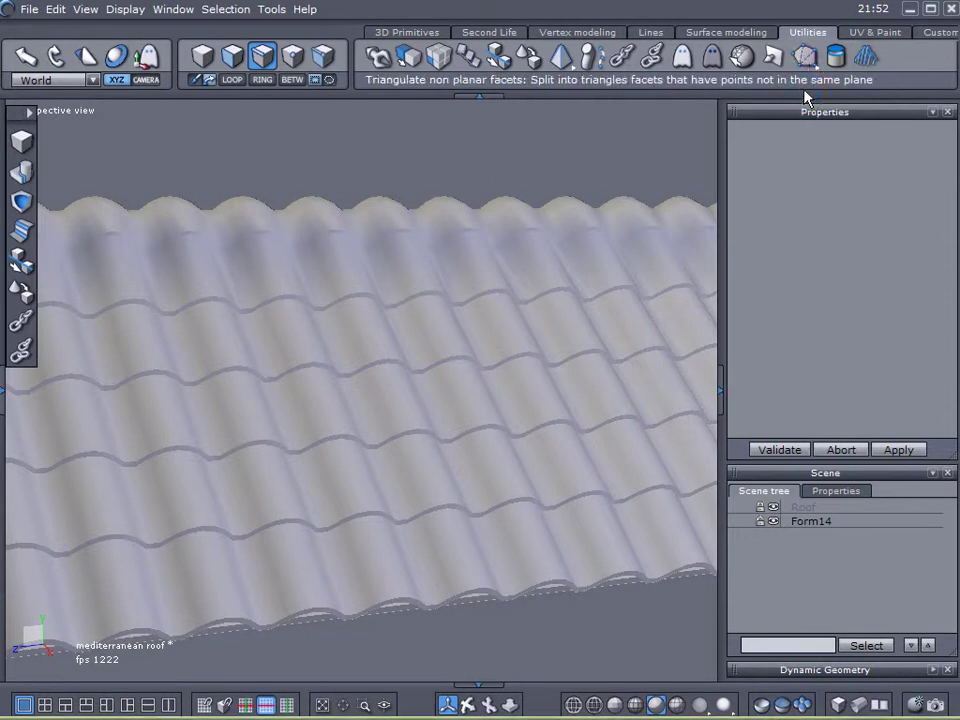
left_click(790, 521)
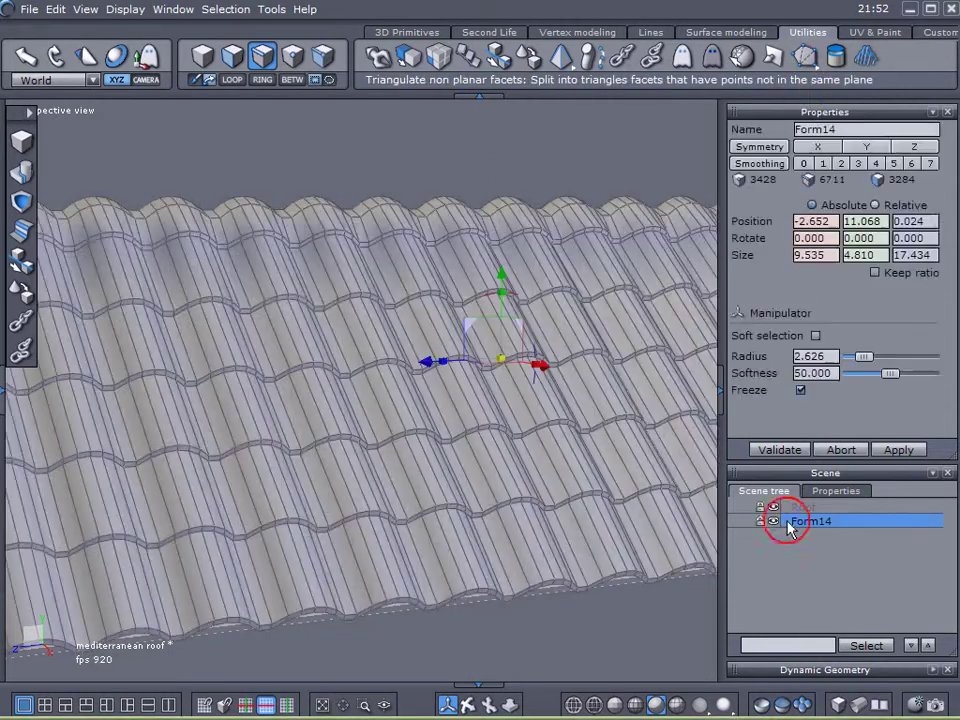
left_click(806, 57)
left_click(806, 87)
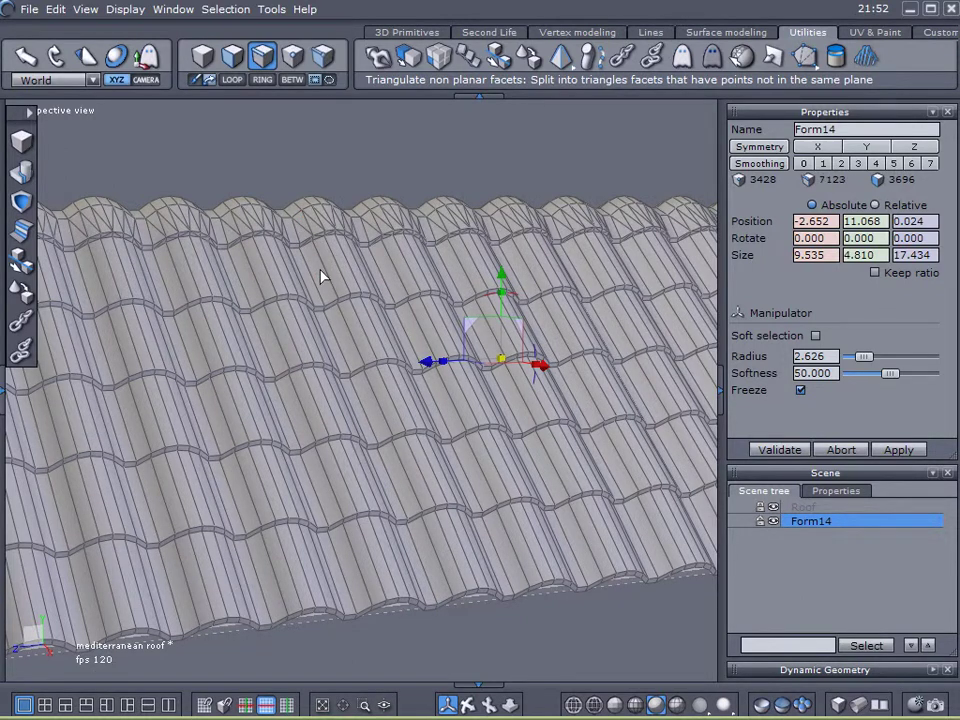
- Undo and redo the triangulation to compare the ridge mesh, and deselect the roof
key("ctrl+z")
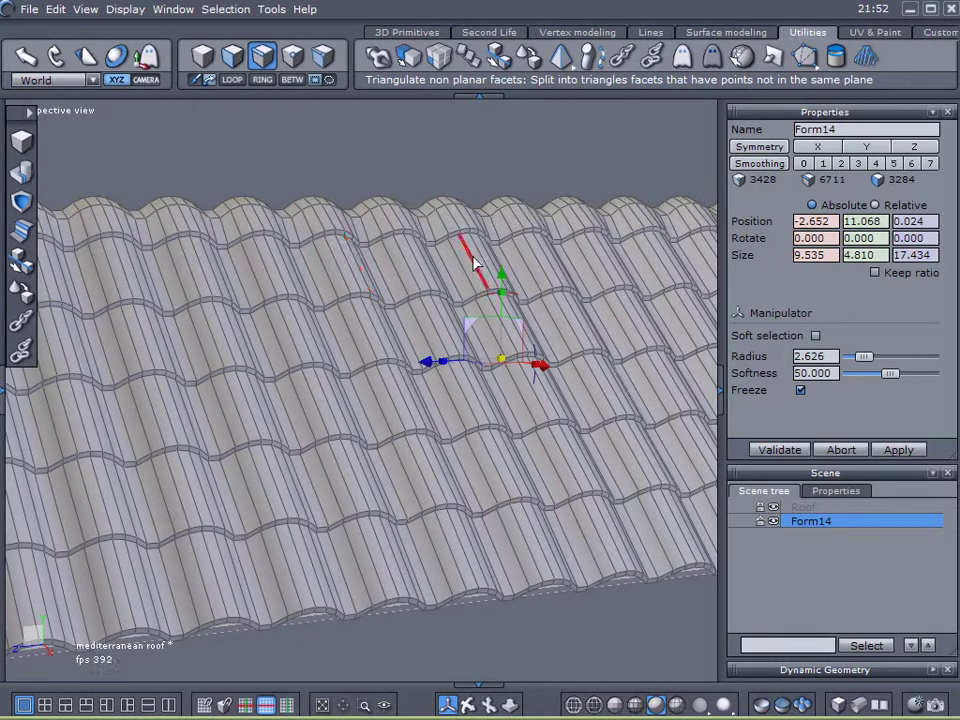
key("ctrl+y")
left_click(774, 574)
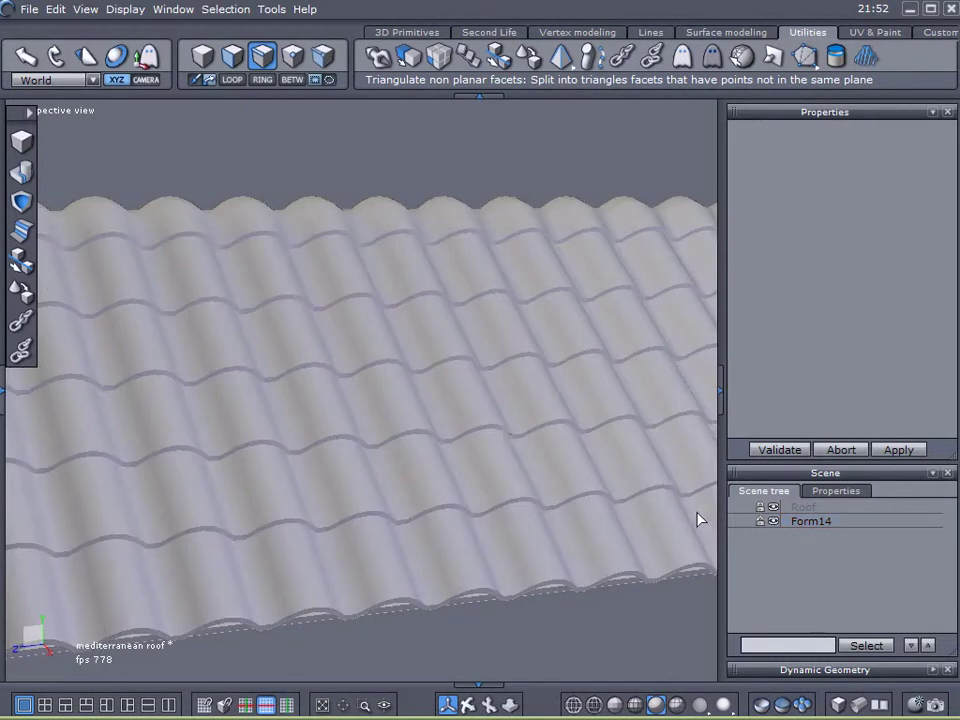
- Examine the triangulated roof's shading along the ridge, tile rows and bare gable edge from several angles
right_click_drag(216, 388, 287, 395)
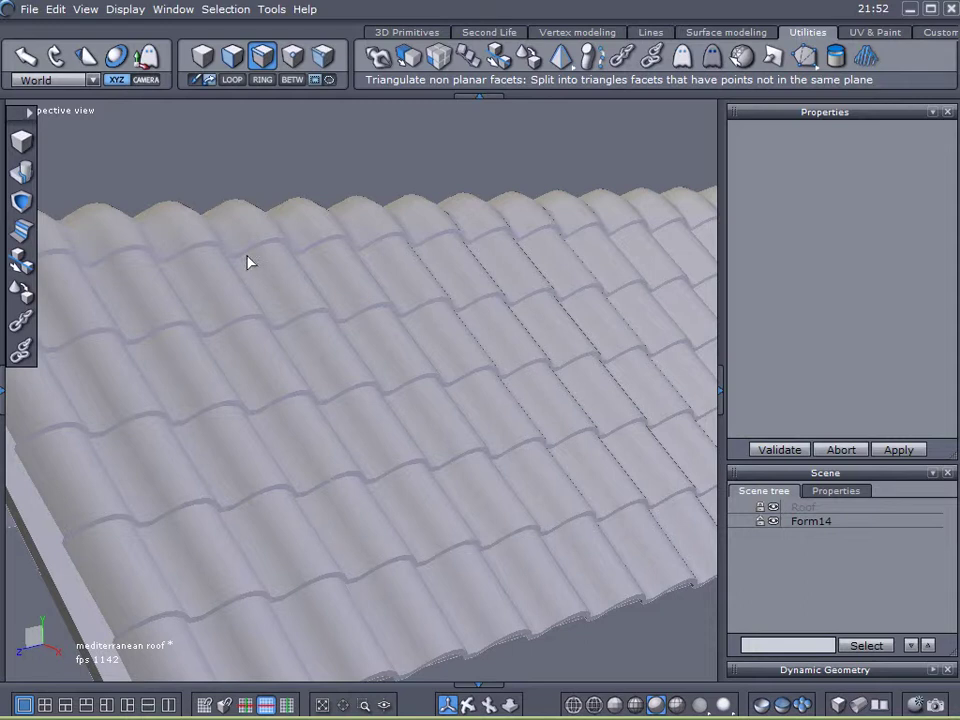
middle_click_drag(200, 349, 323, 334)
right_click_drag(323, 339, 575, 203)
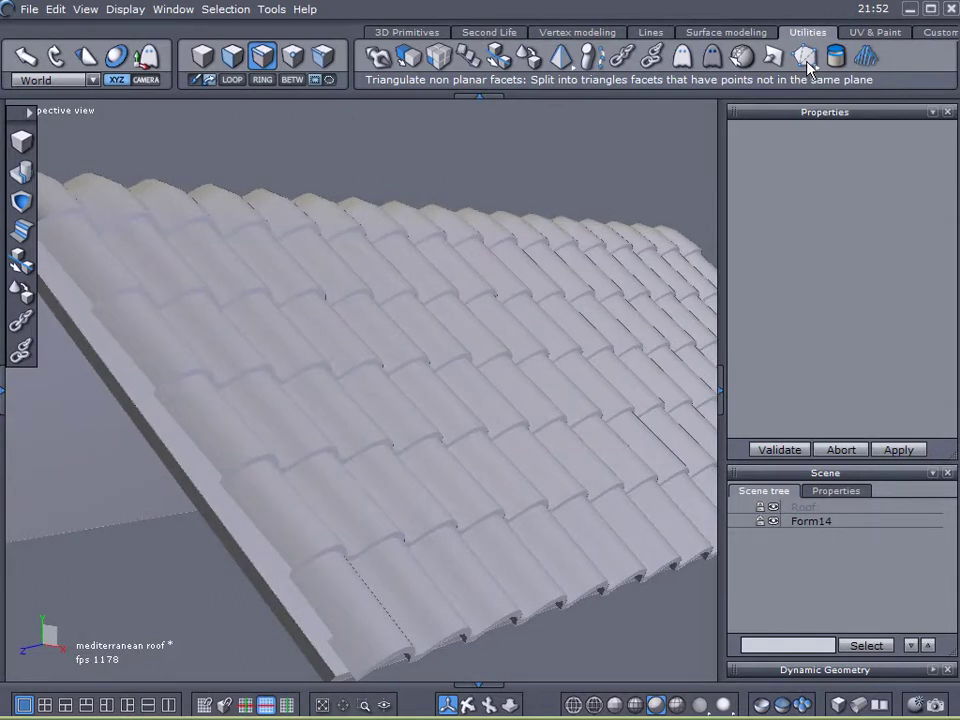
right_click_drag(499, 274, 562, 226)
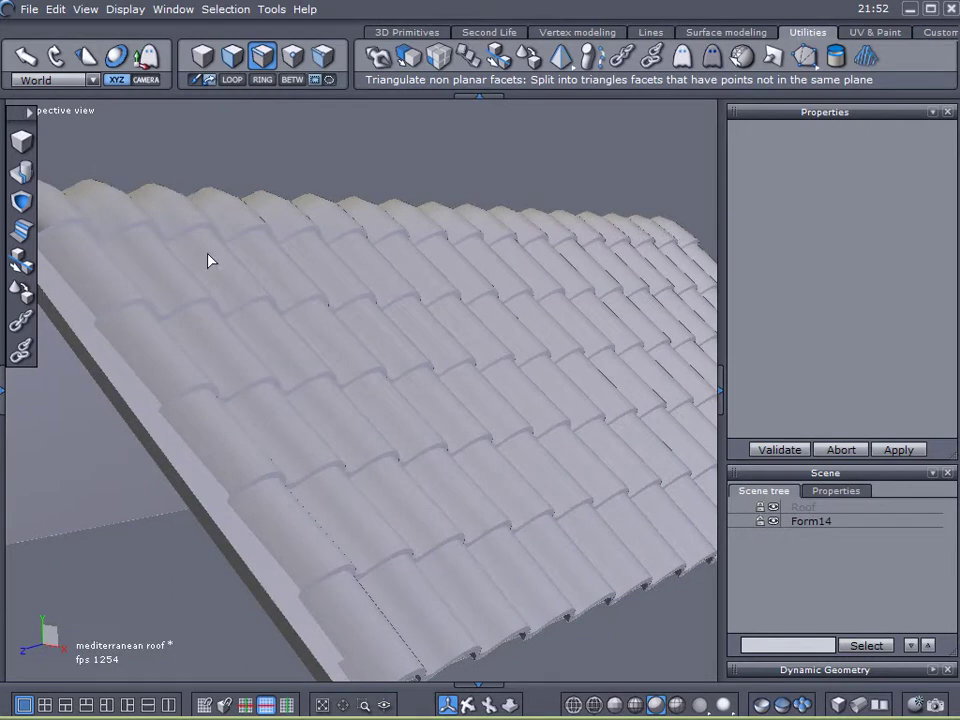
right_click_drag(420, 415, 345, 426)
scroll(345, 426, "down", 3)
scroll(338, 416, "up", 5)
scroll(330, 411, "down", 4)
middle_click_drag(328, 412, 348, 408)
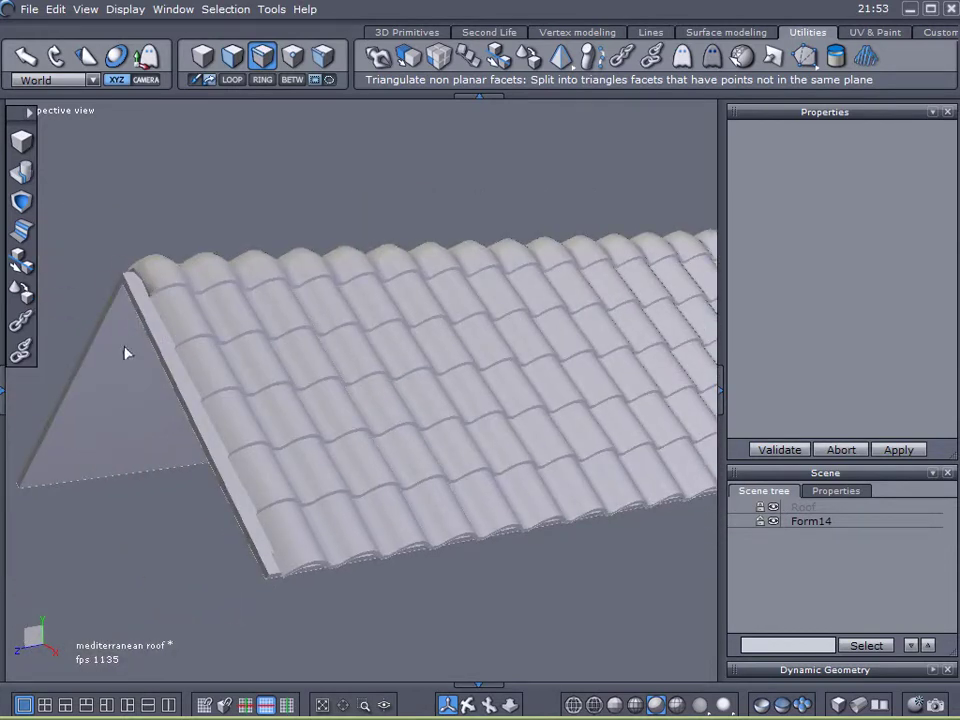
right_click_drag(224, 335, 270, 333)
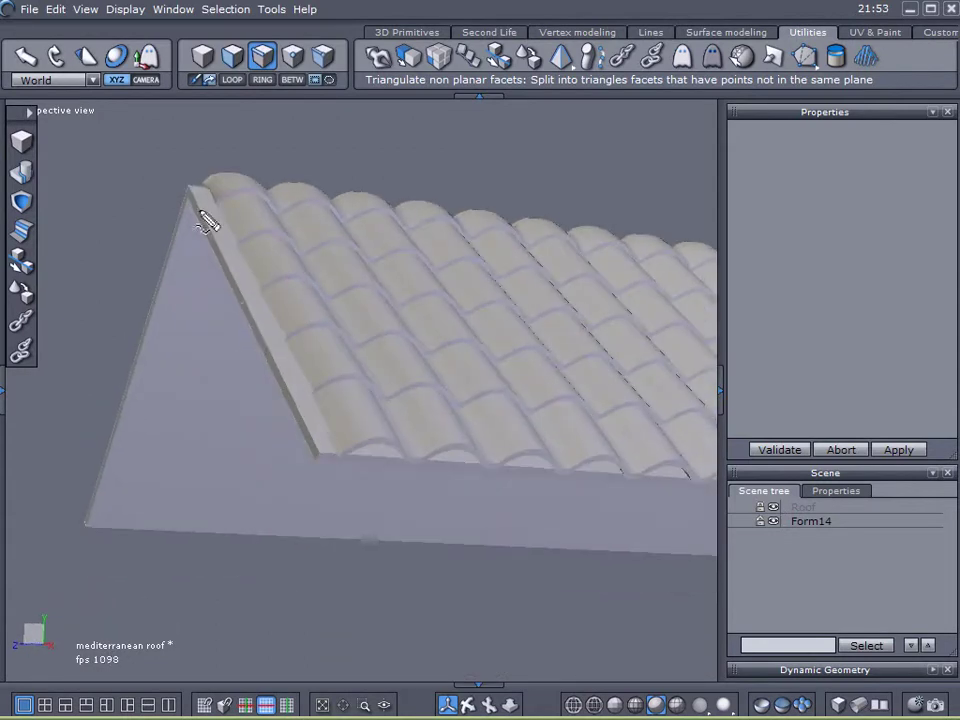
mouse_move(188, 214)
left_mouse_down()
mouse_move(219, 200)
mouse_move(238, 232)
mouse_move(210, 257)
mouse_move(216, 270)
mouse_move(230, 243)
mouse_move(253, 261)
mouse_move(259, 285)
mouse_move(234, 306)
mouse_move(212, 262)
mouse_move(245, 310)
mouse_move(262, 295)
mouse_move(277, 342)
mouse_move(266, 360)
mouse_move(253, 339)
mouse_move(268, 371)
mouse_move(278, 363)
mouse_move(313, 388)
mouse_move(281, 409)
mouse_move(265, 372)
mouse_move(283, 425)
mouse_move(300, 407)
mouse_move(326, 435)
mouse_move(316, 460)
mouse_move(289, 430)
left_mouse_up()
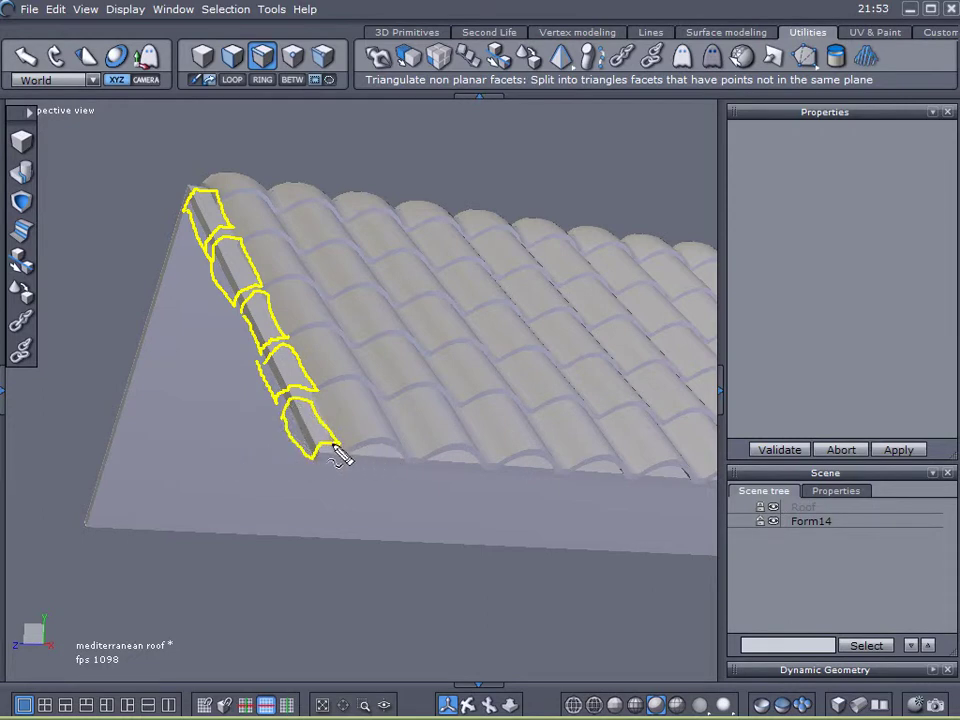
key("Escape")
left_click_drag(251, 446, 273, 500, "alt")
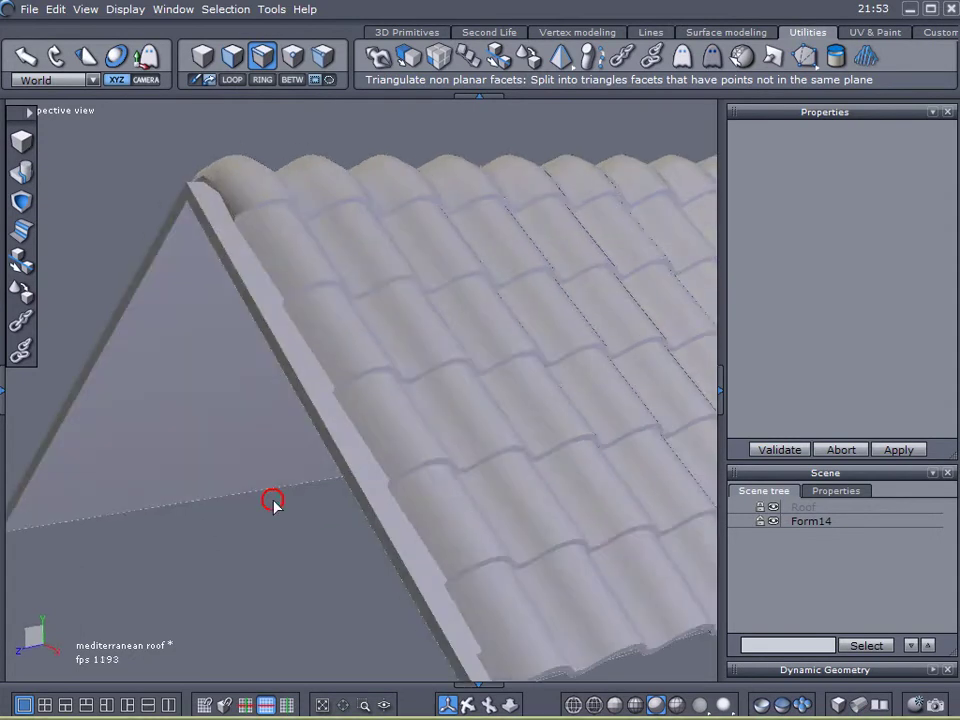
right_click_drag(273, 503, 418, 497)
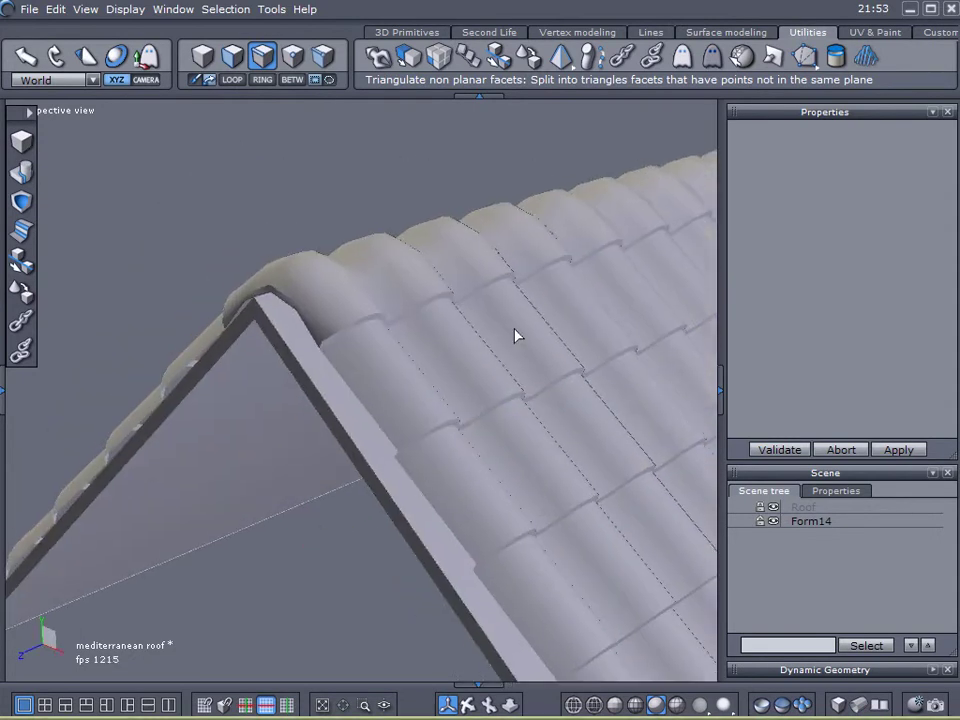